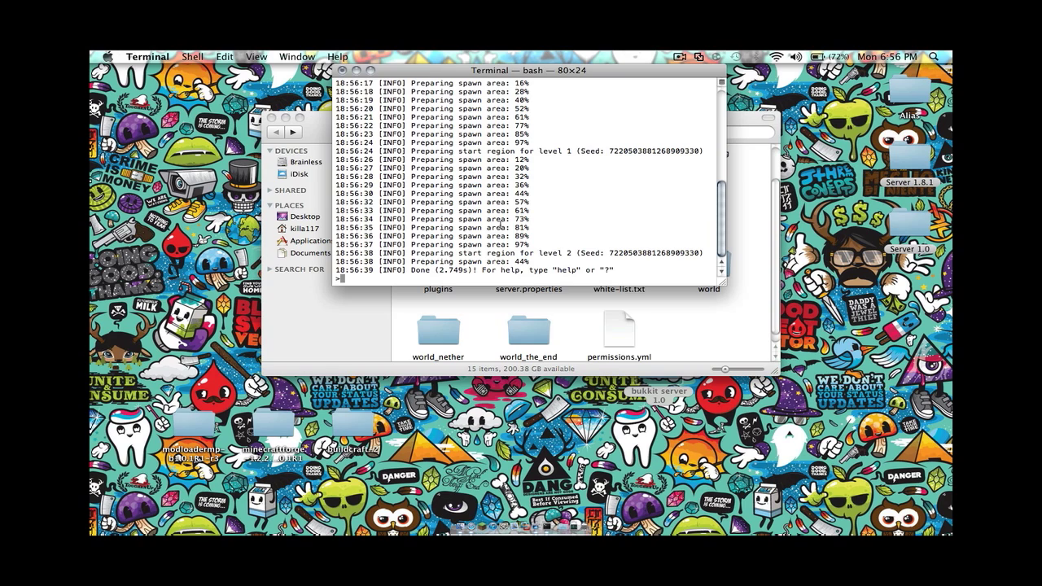
Step: Shut down the running Bukkit server with the stop command and close its Terminal window
text(p)
key(Return)
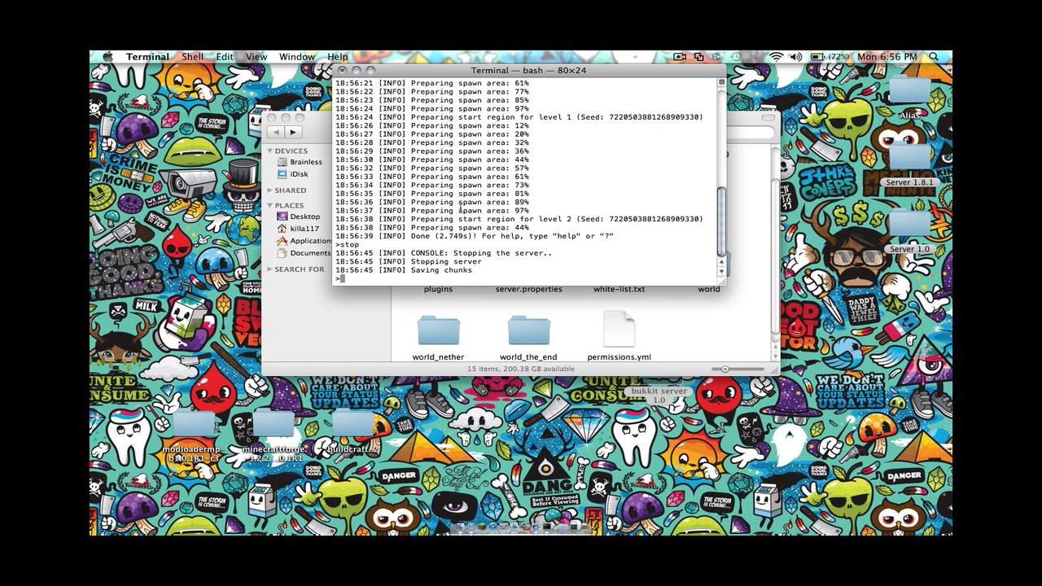
click(668, 320)
scroll(667, 319, up, 3)
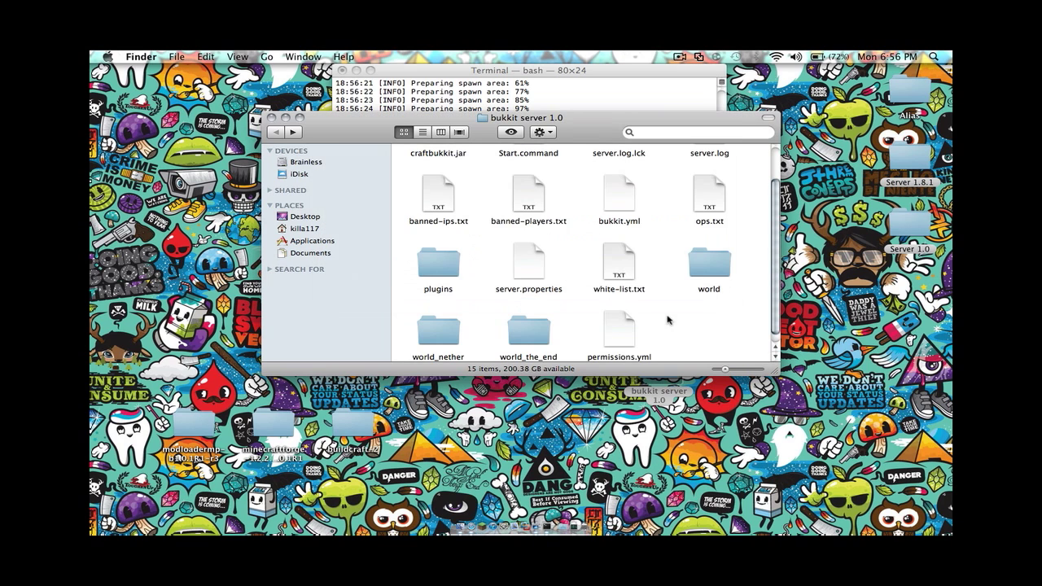
click(494, 90)
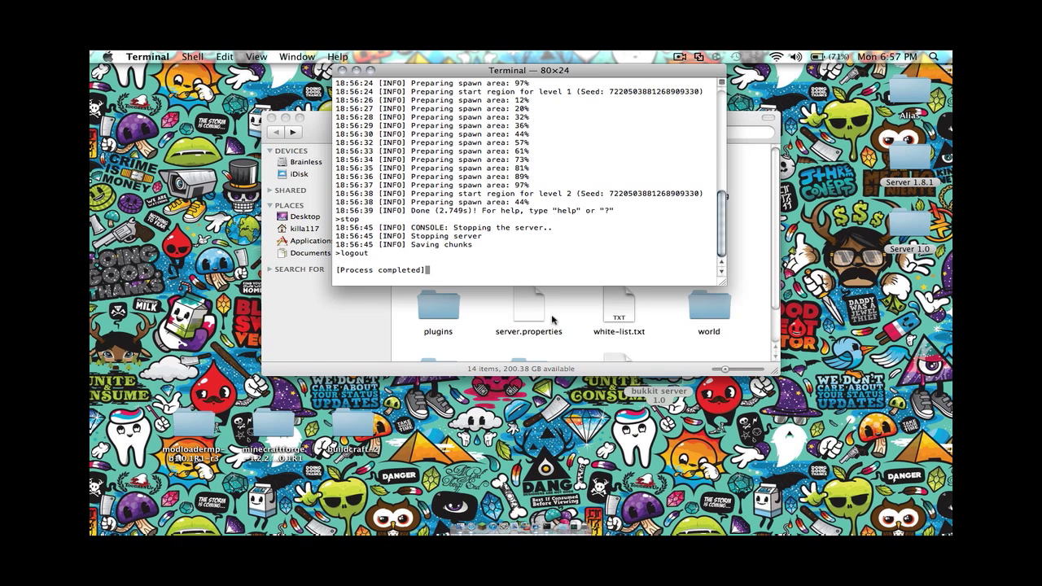
click(340, 71)
click(474, 237)
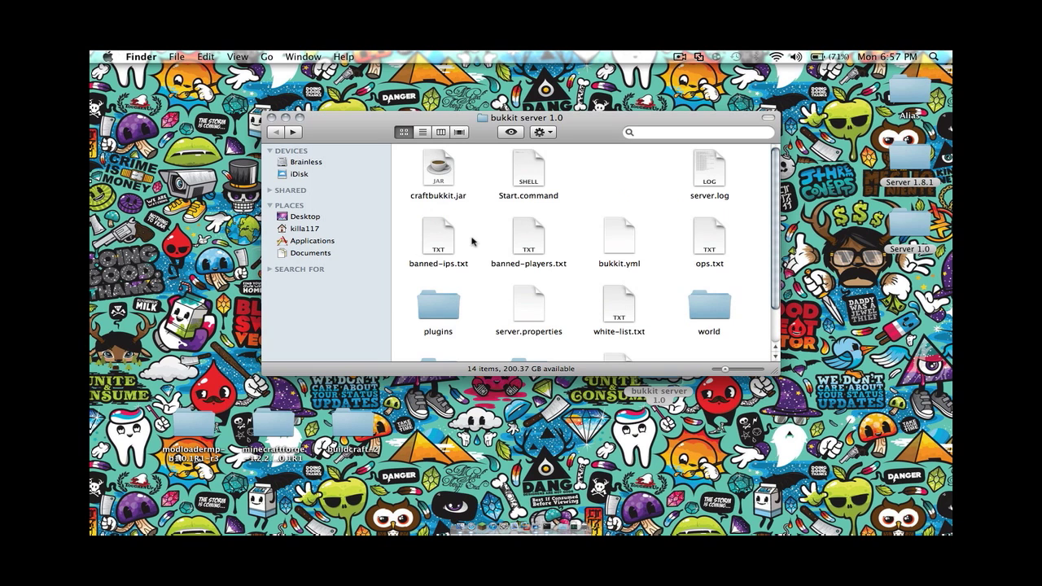
Step: Extract craftbukkit.jar, move the resulting craftbukkit folder onto the desktop, and close the bukkit server 1.0 window
click(446, 165)
right_click(446, 165)
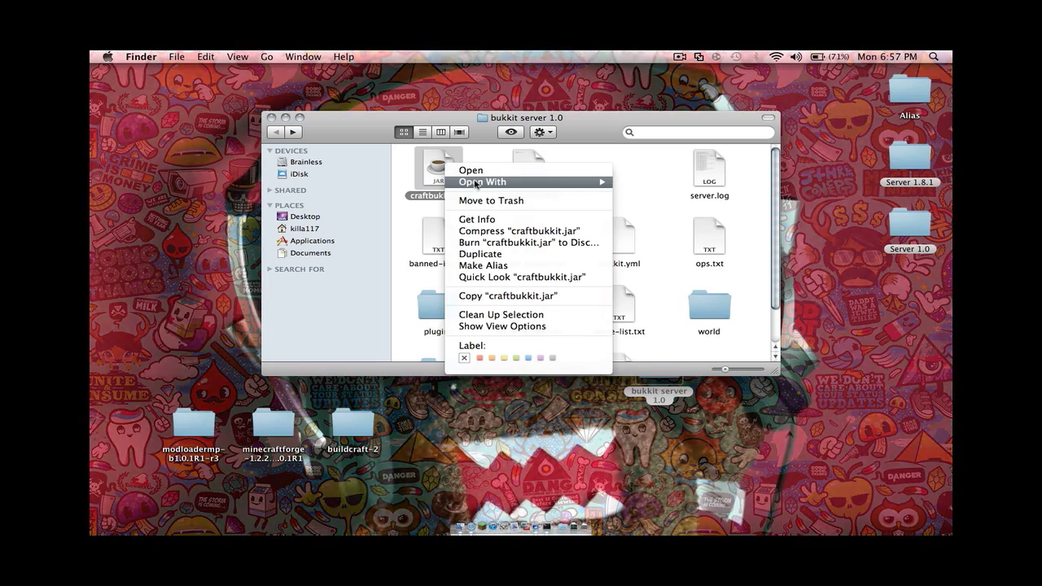
mouse_move(570, 182)
click(649, 205)
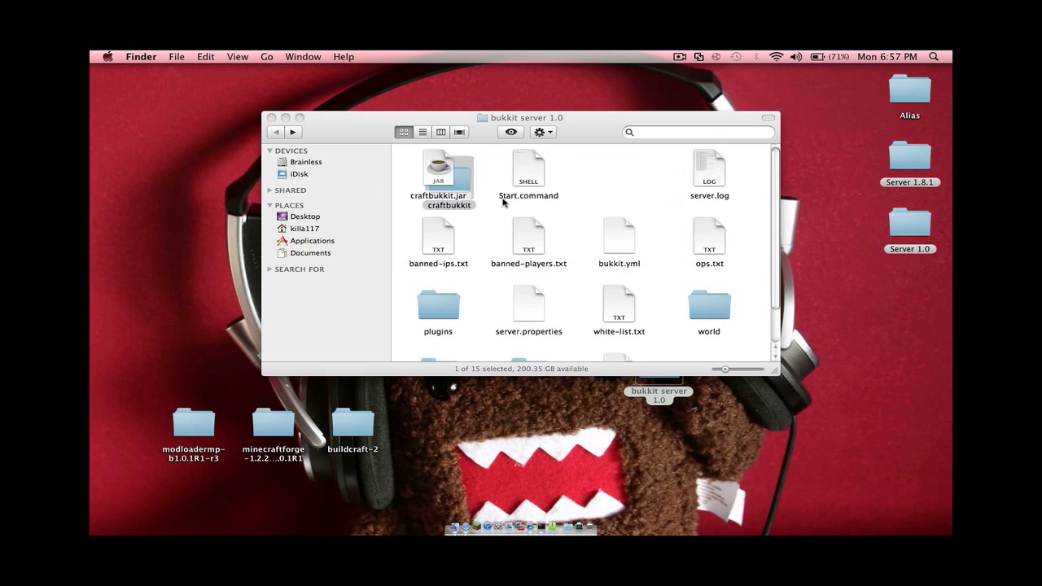
drag(470, 208, 464, 446)
click(272, 119)
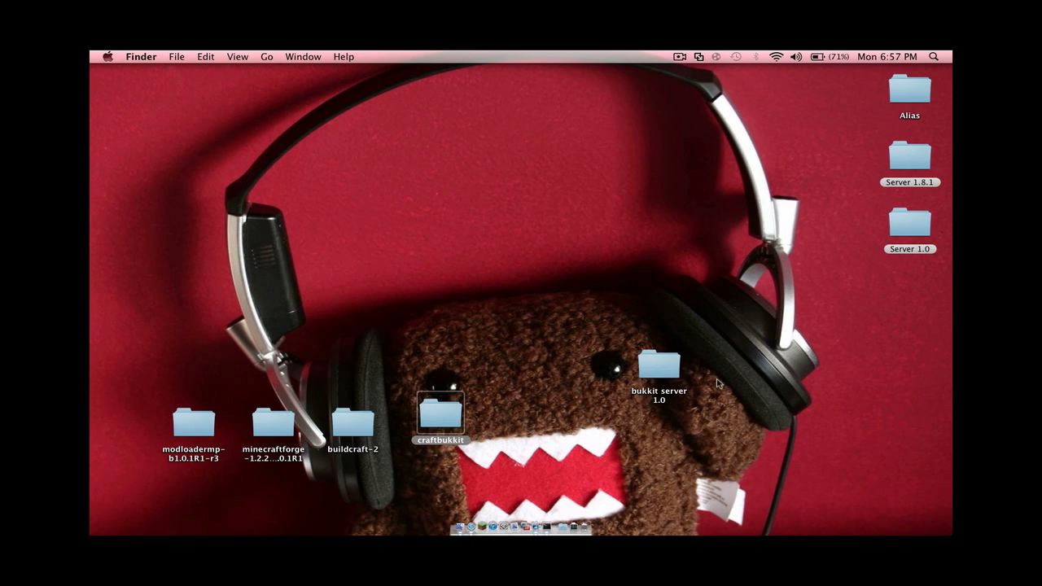
Step: Place the bukkit server 1.0 folder beneath Server 1.0 on the desktop and clean up the desktop icons
drag(660, 376, 909, 278)
right_click(781, 276)
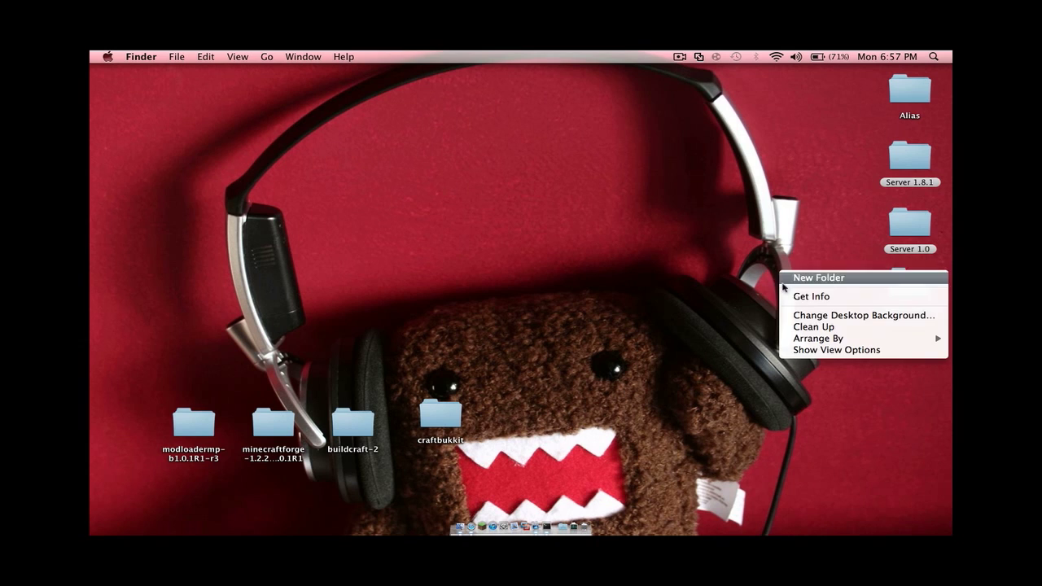
click(810, 326)
Step: Open the craftbukkit and modloadermp-b1.0.1R1-r3 folders in two windows side by side
double_click(450, 424)
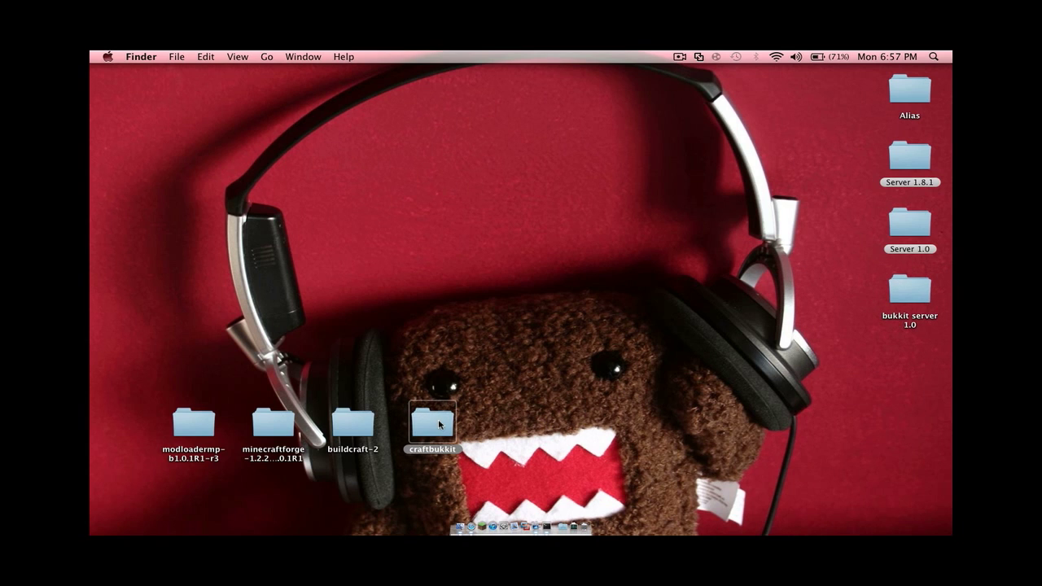
drag(592, 105, 758, 74)
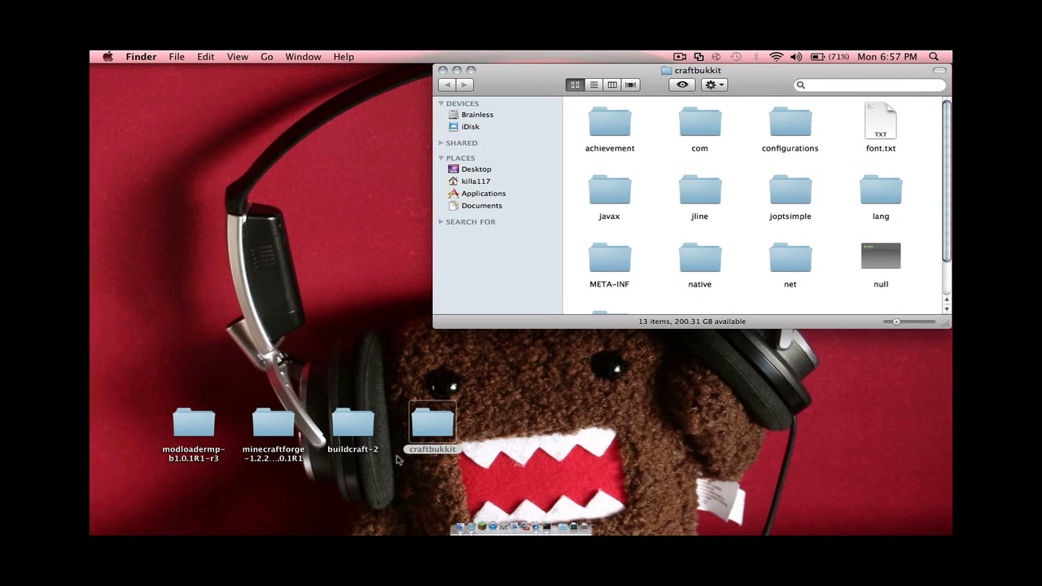
double_click(189, 423)
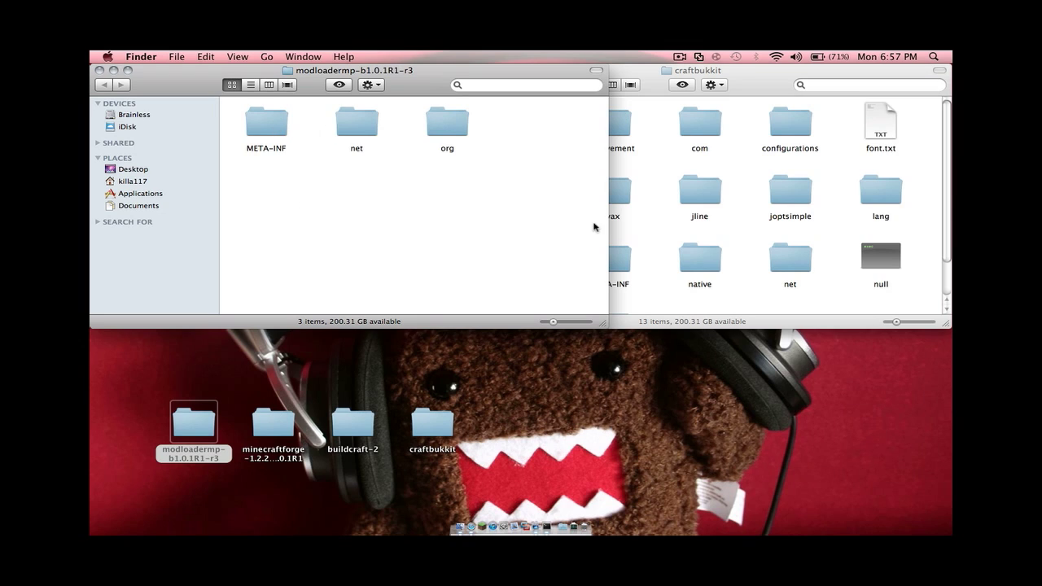
Step: Copy MANIFEST.MF from the ModLoaderMP META-INF folder into craftbukkit's META-INF folder, replacing the existing file
double_click(264, 114)
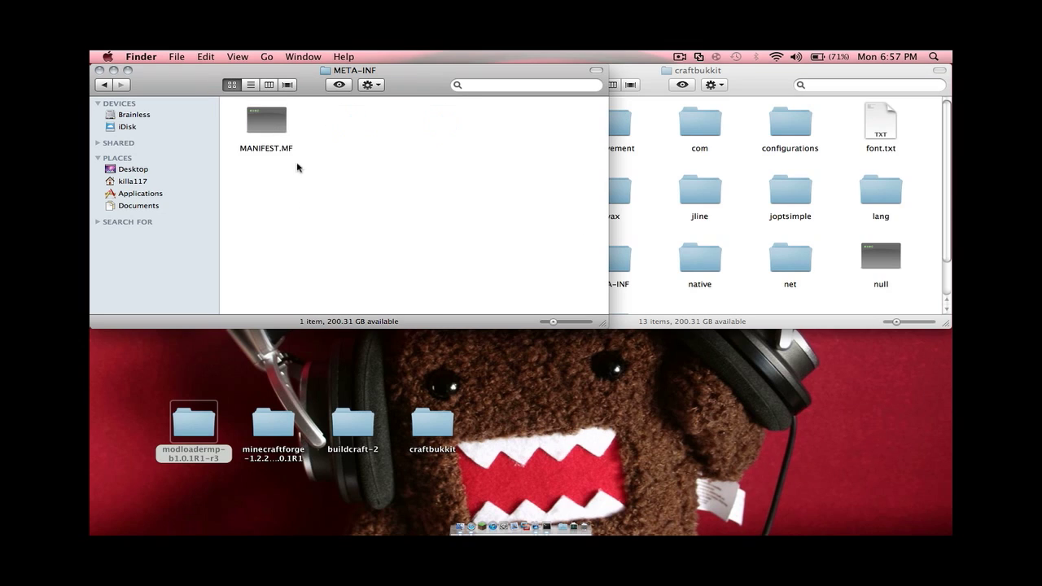
right_click(261, 120)
click(318, 247)
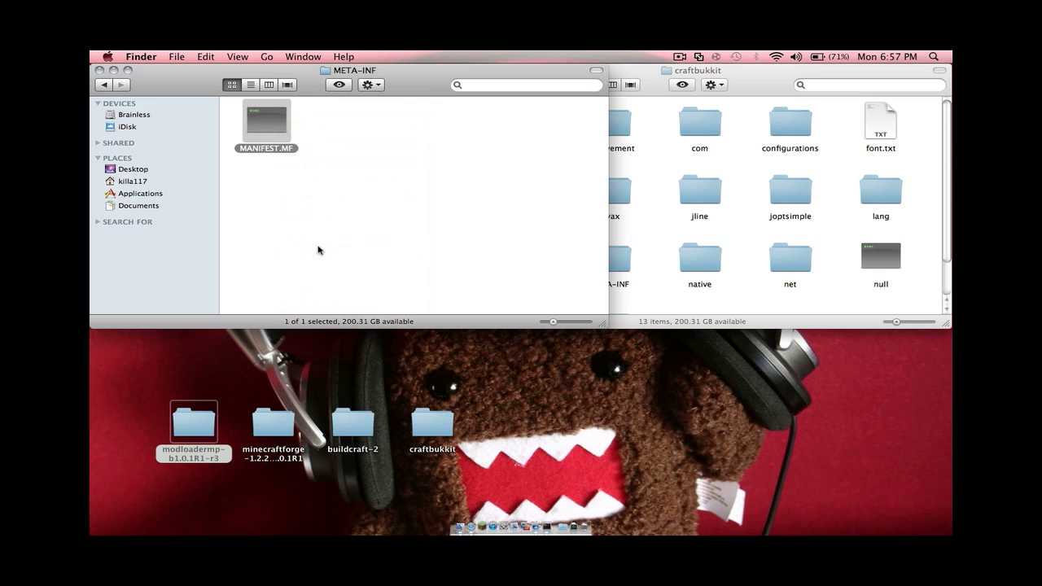
click(633, 272)
right_click(619, 260)
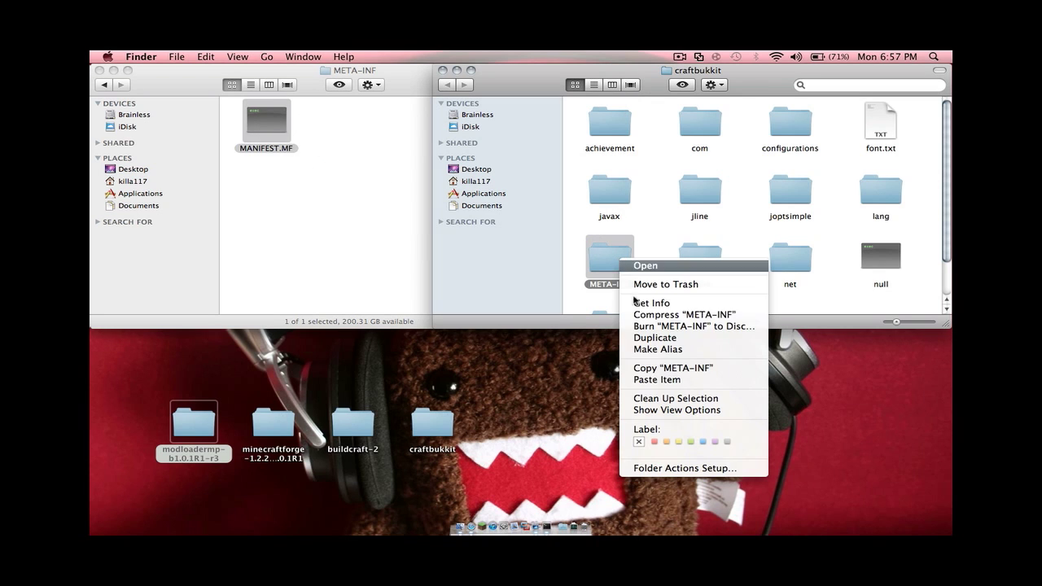
click(655, 379)
click(837, 126)
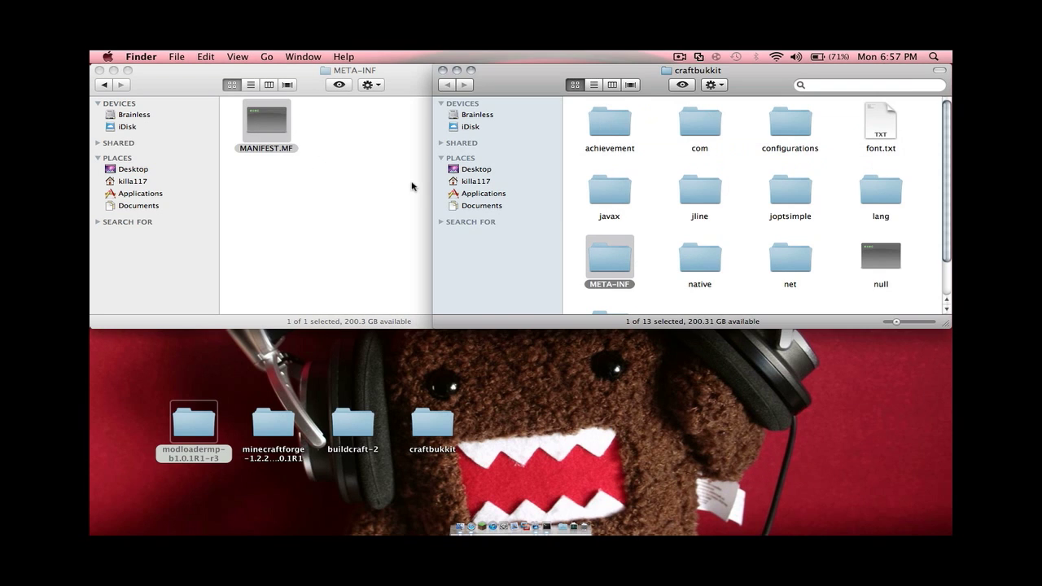
Step: Open the net/minecraft/server folder of both ModLoaderMP and craftbukkit in their respective windows
click(328, 157)
click(104, 85)
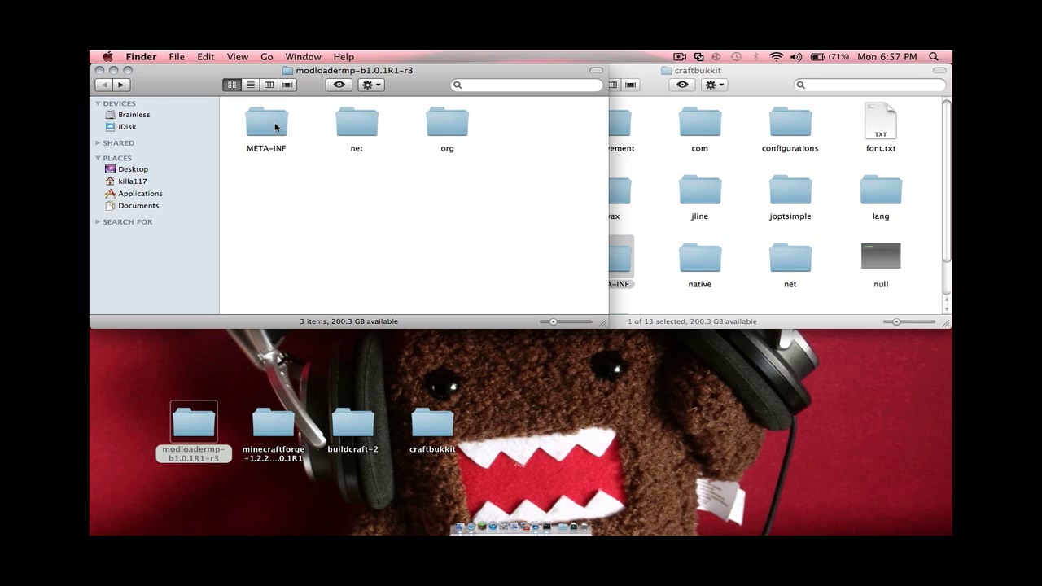
double_click(374, 123)
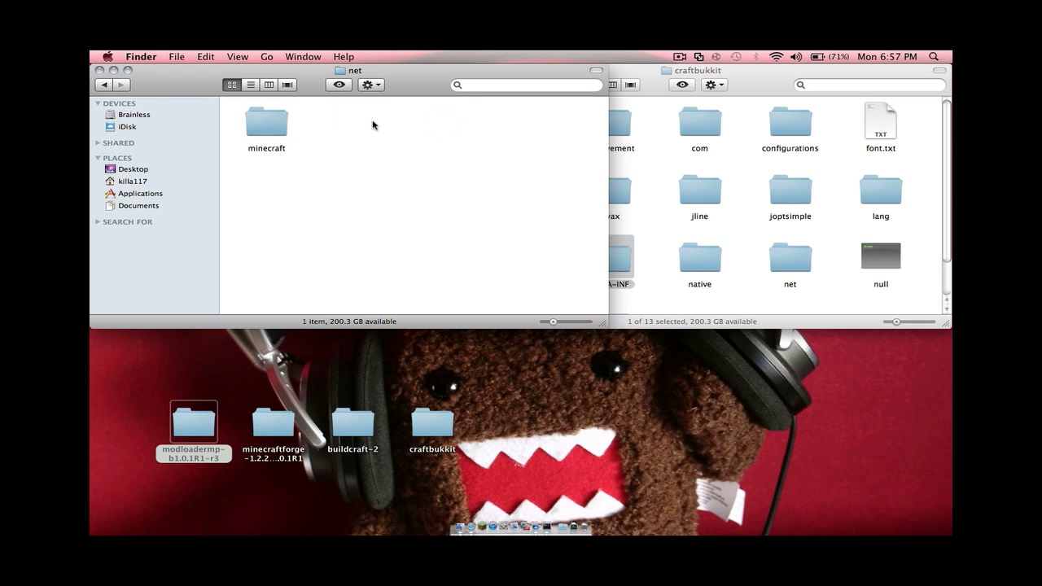
double_click(258, 131)
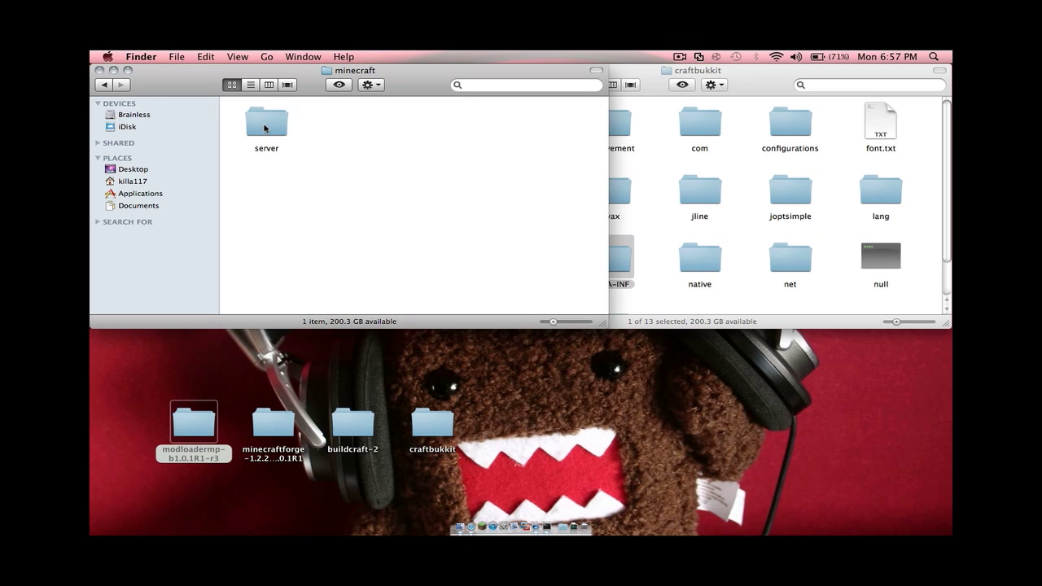
double_click(264, 128)
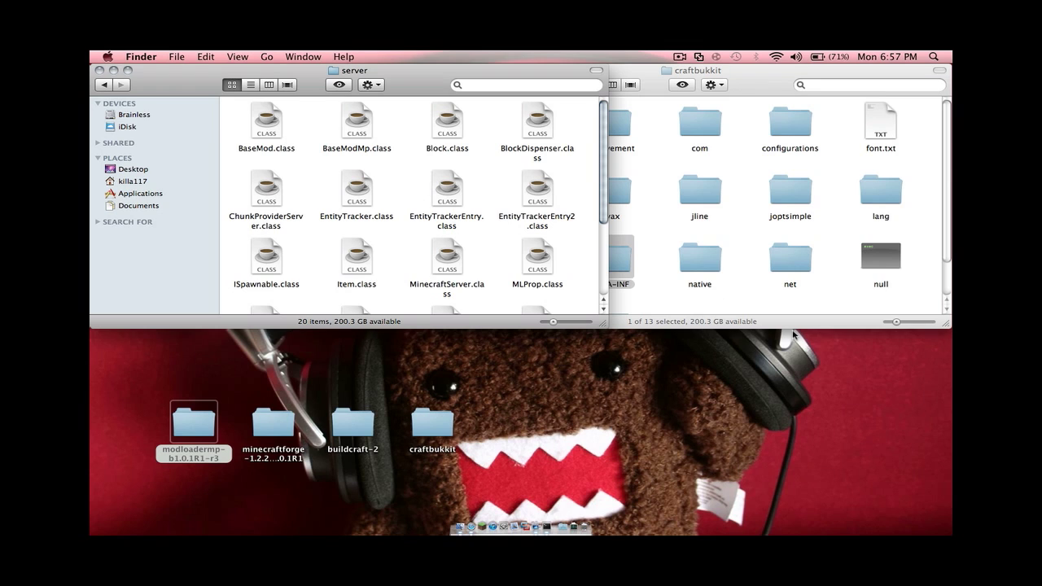
click(794, 262)
double_click(794, 263)
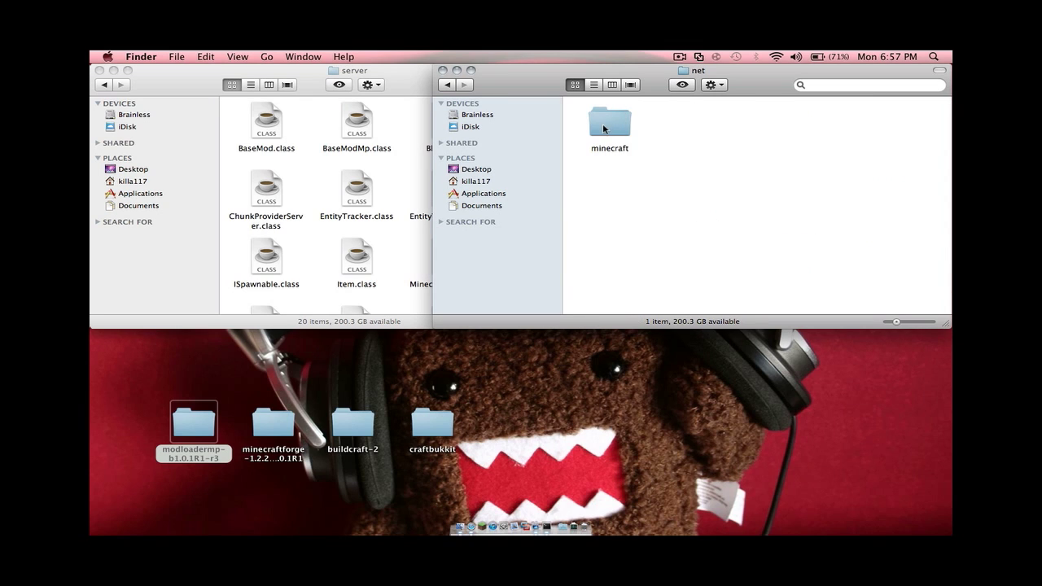
double_click(607, 123)
double_click(606, 123)
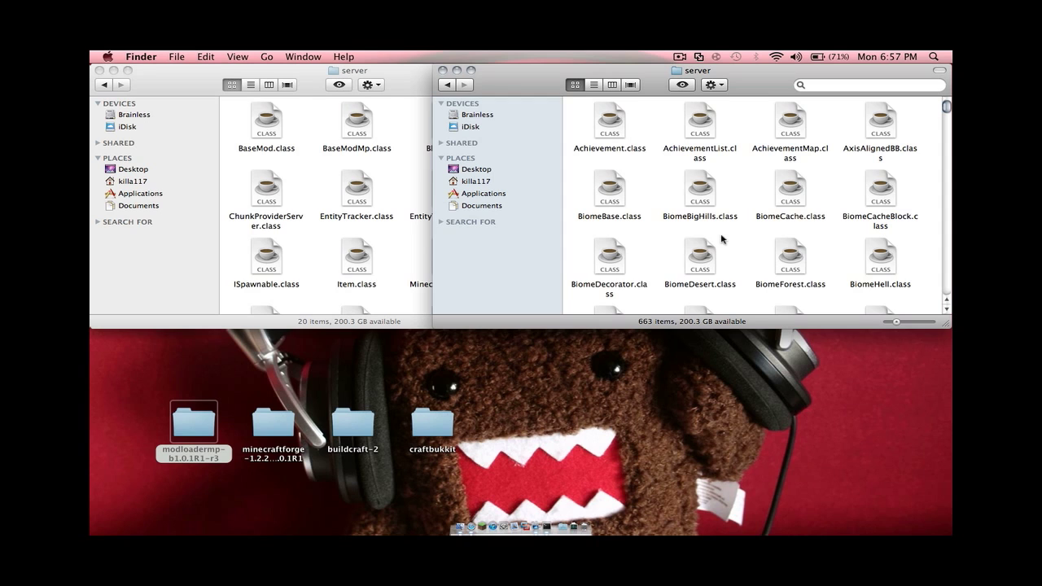
scroll(781, 167, down, 10)
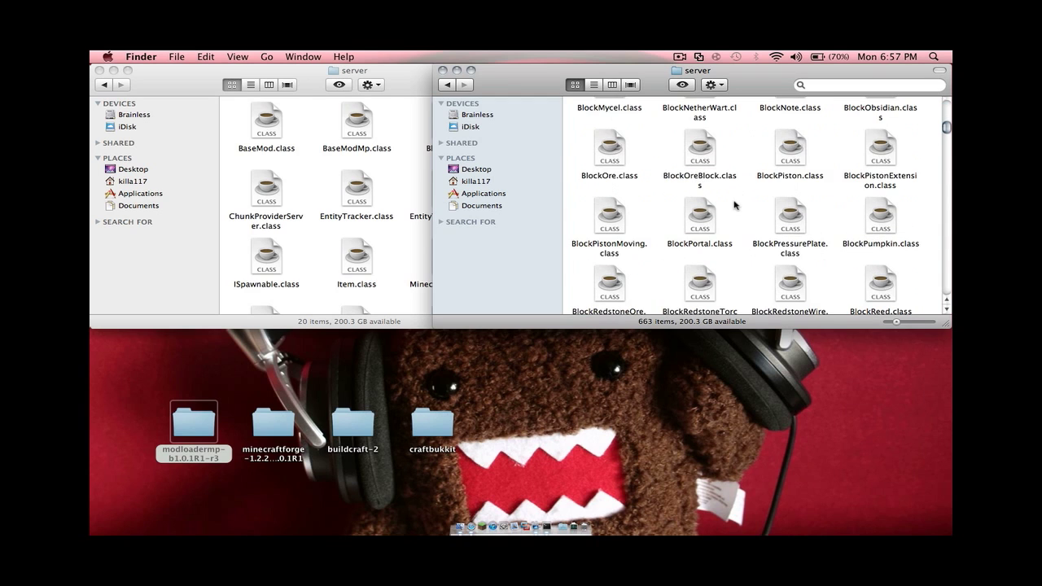
scroll(735, 205, up, 10)
Step: Copy all ModLoaderMP server class files into craftbukkit's net/minecraft/server folder, replacing every existing duplicate
click(388, 191)
click(360, 203)
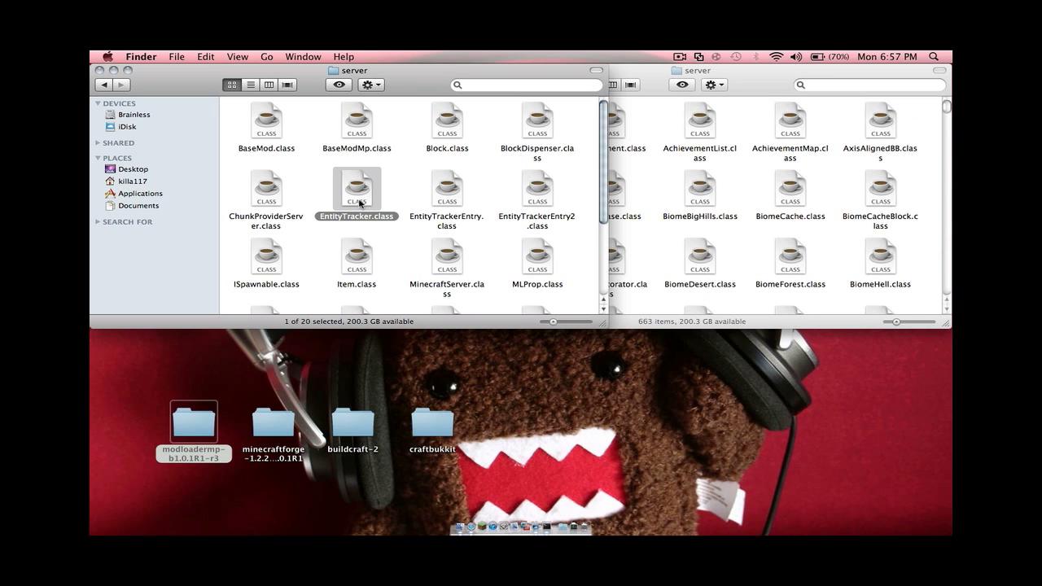
key(super+a)
right_click(359, 203)
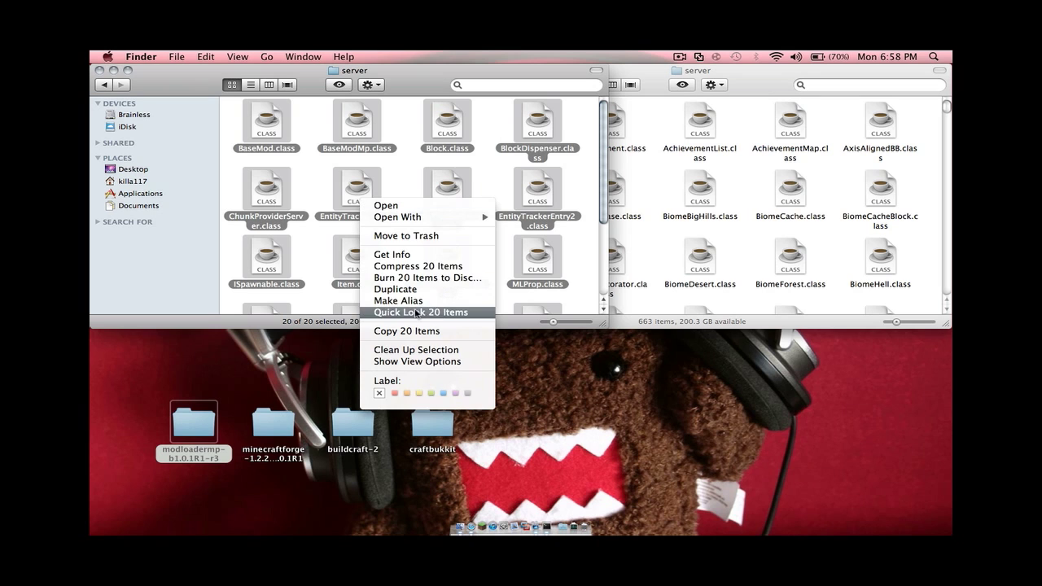
click(428, 331)
click(642, 269)
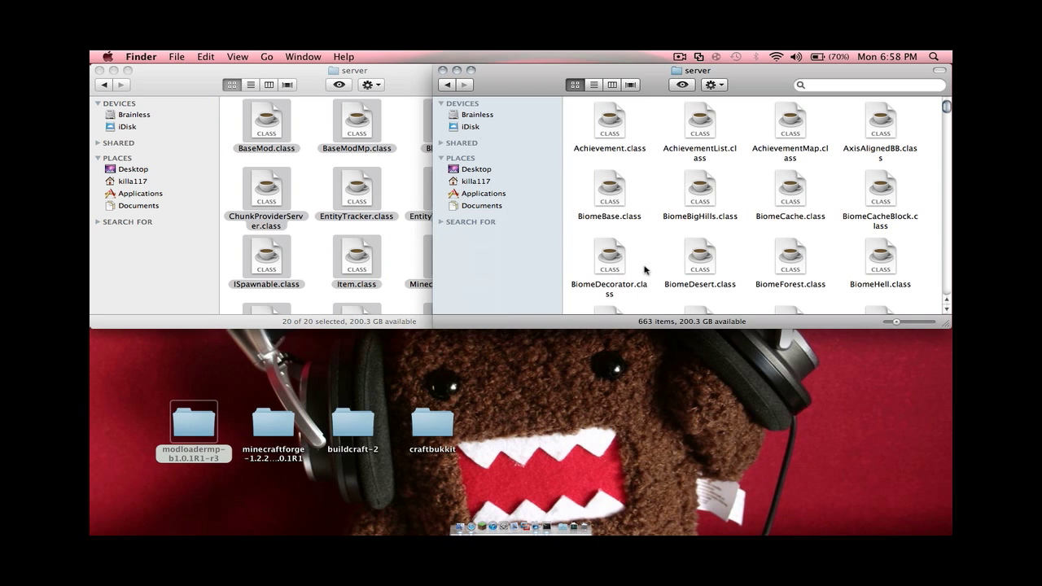
right_click(645, 266)
click(694, 305)
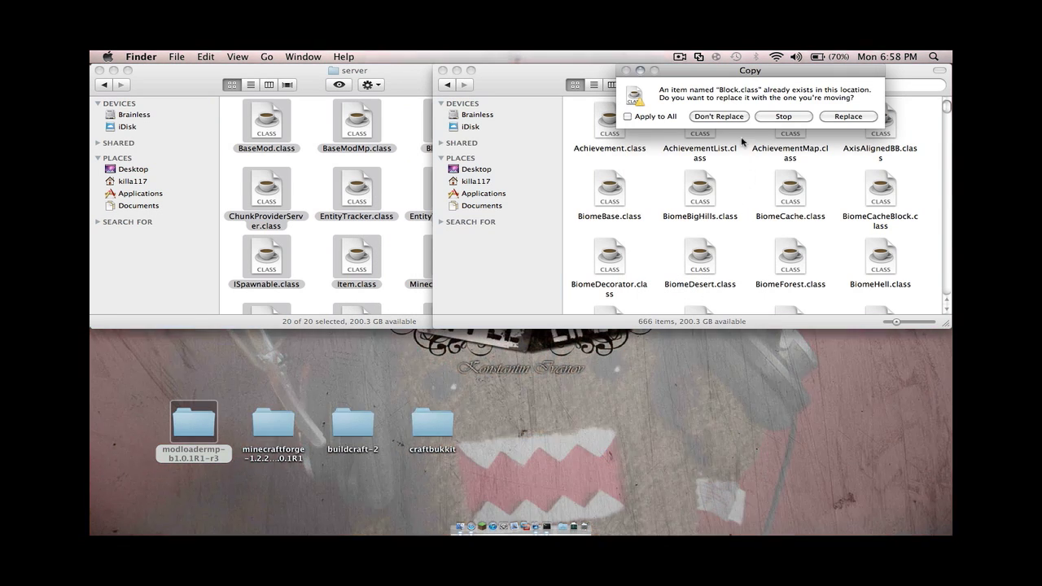
click(628, 117)
click(848, 117)
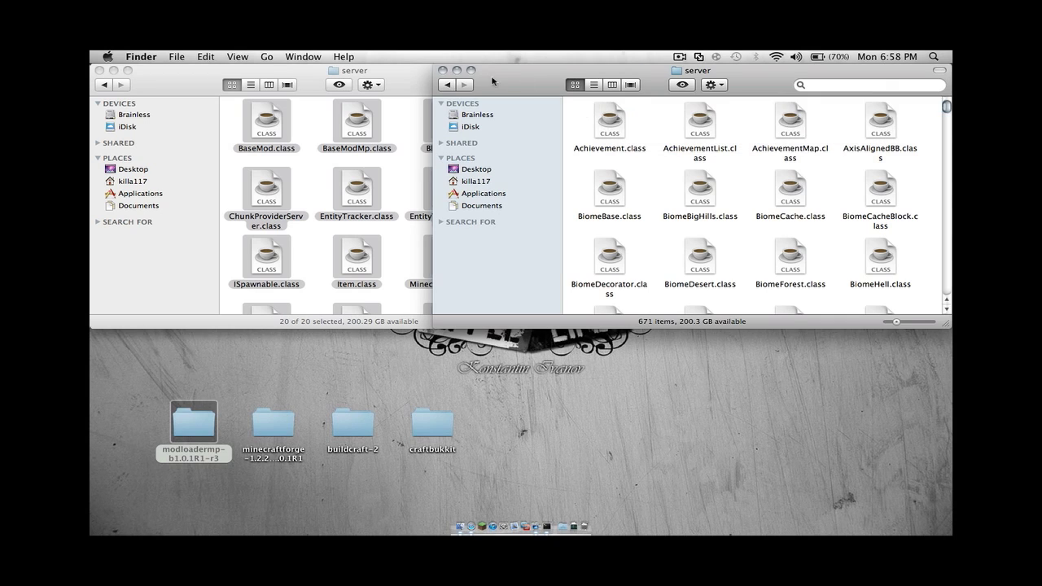
Step: Return both windows to their top-level folders and open org/bukkit in ModLoaderMP and in craftbukkit
click(446, 86)
click(446, 86)
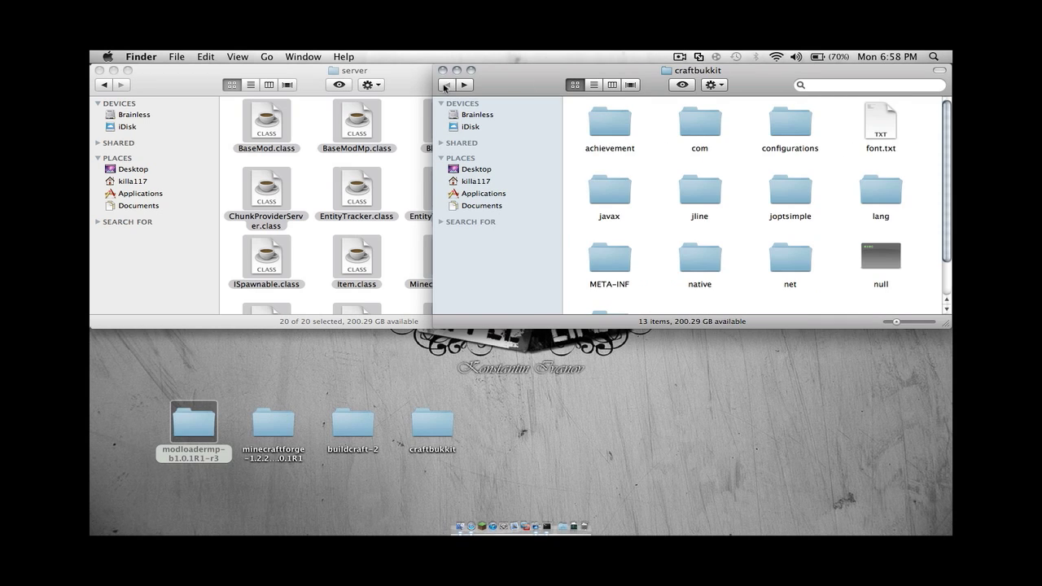
click(393, 85)
click(108, 86)
click(107, 86)
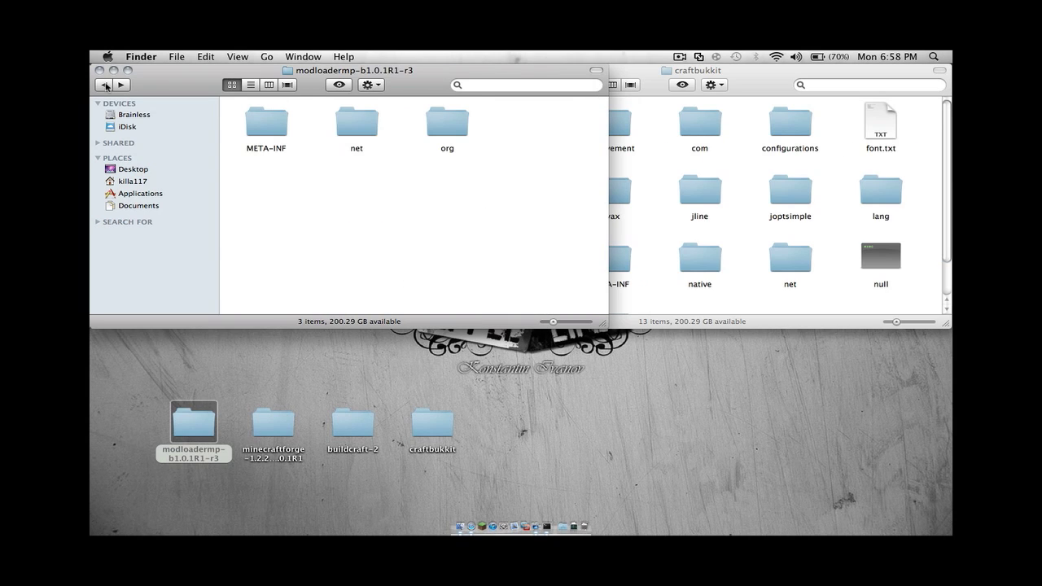
double_click(437, 124)
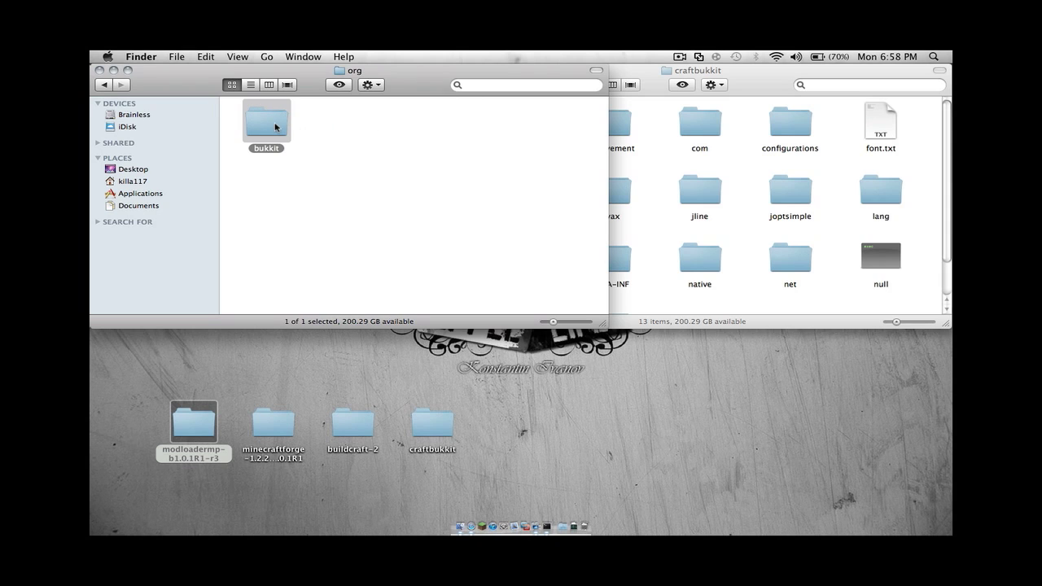
double_click(274, 124)
click(667, 262)
scroll(666, 262, down, 2)
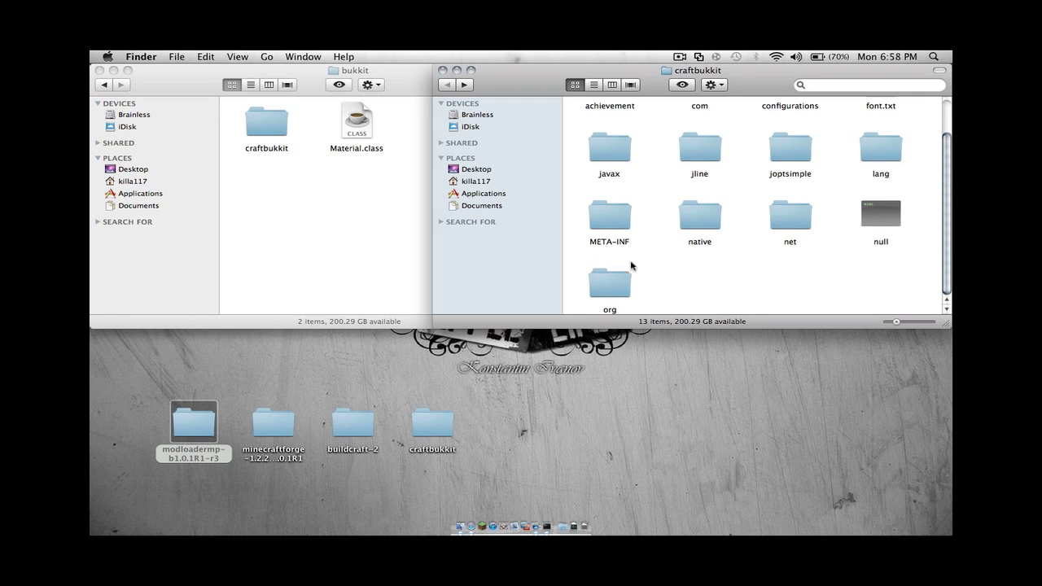
double_click(619, 277)
double_click(619, 133)
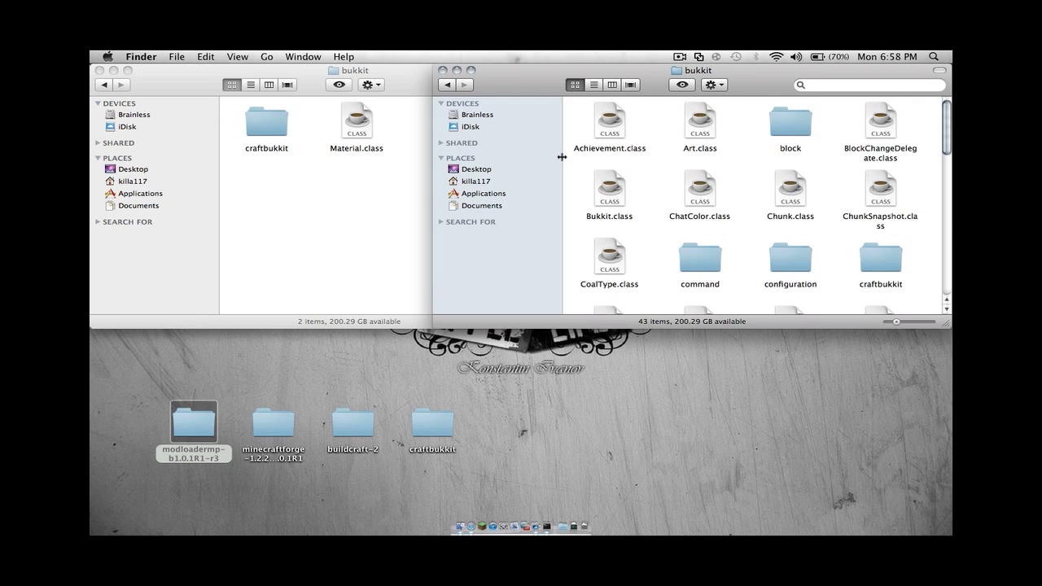
Step: Copy Material.class from ModLoaderMP's org/bukkit folder into craftbukkit's org/bukkit folder, replacing the existing file
click(351, 119)
right_click(351, 120)
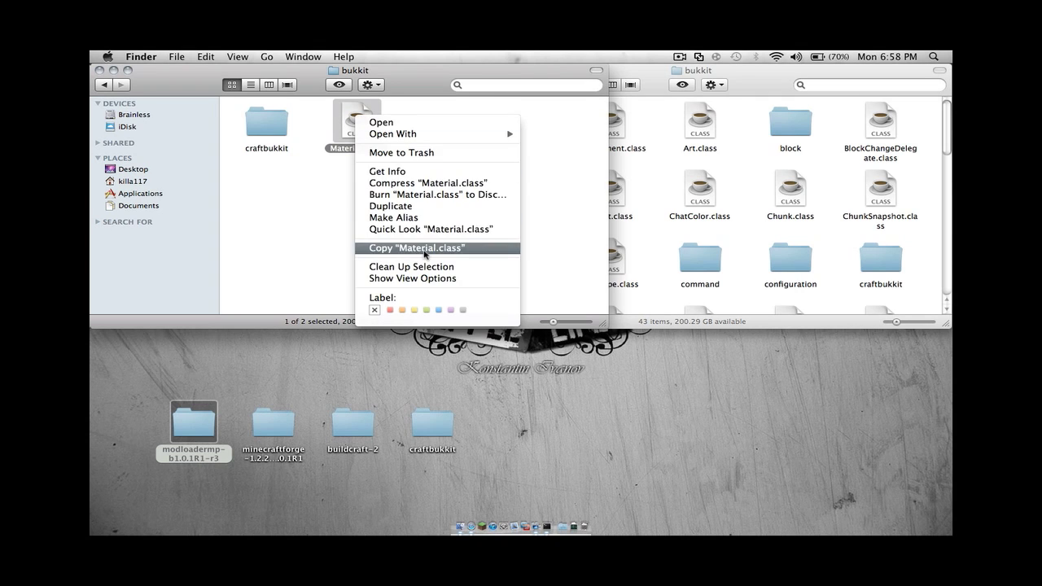
click(425, 249)
right_click(662, 260)
click(689, 300)
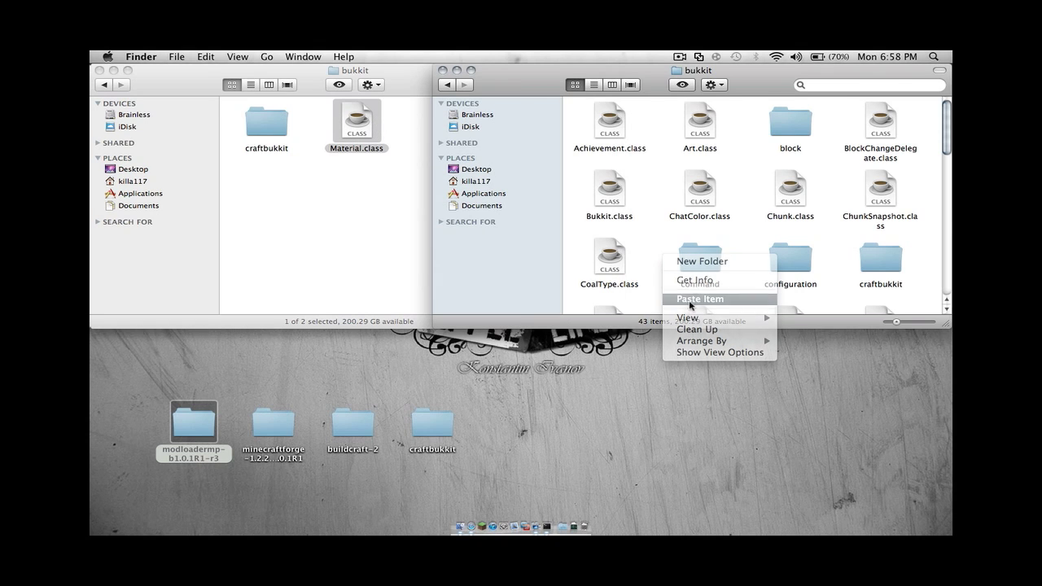
click(840, 132)
scroll(834, 243, up, 5)
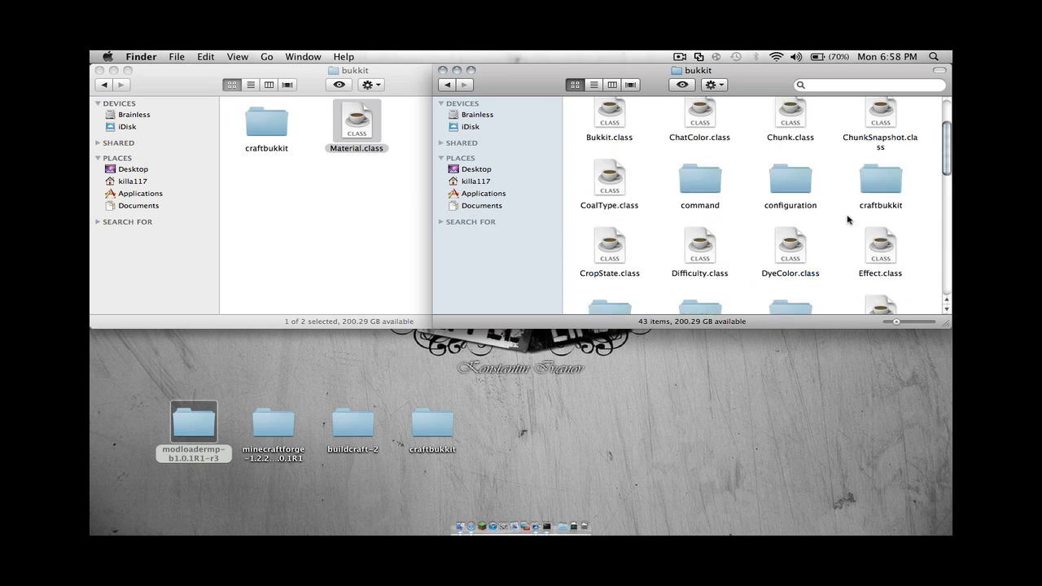
Step: Copy CraftServer.class from ModLoaderMP's org/bukkit/craftbukkit folder into the matching craftbukkit folder, replacing the existing file
double_click(880, 259)
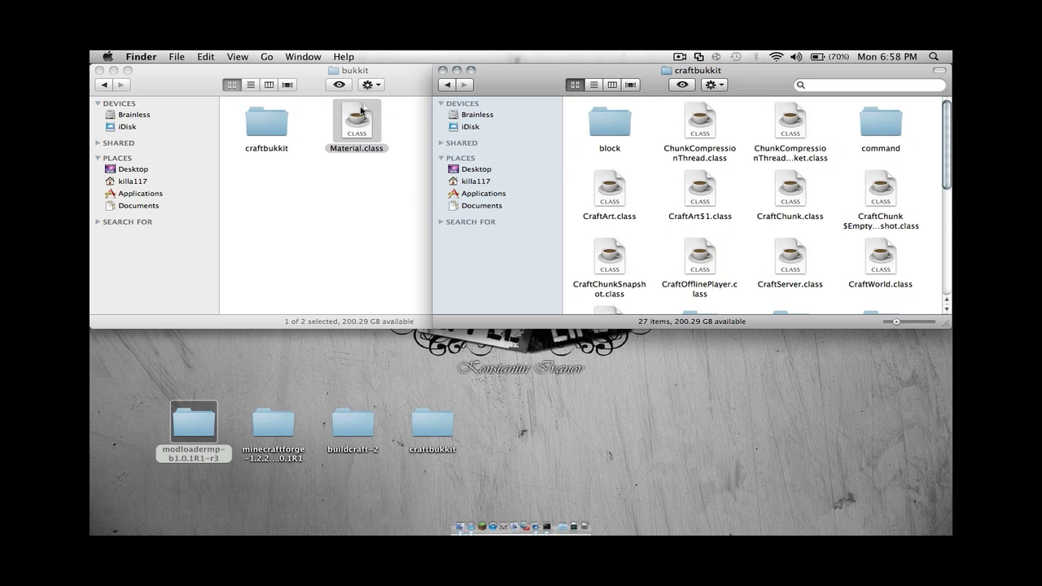
double_click(259, 123)
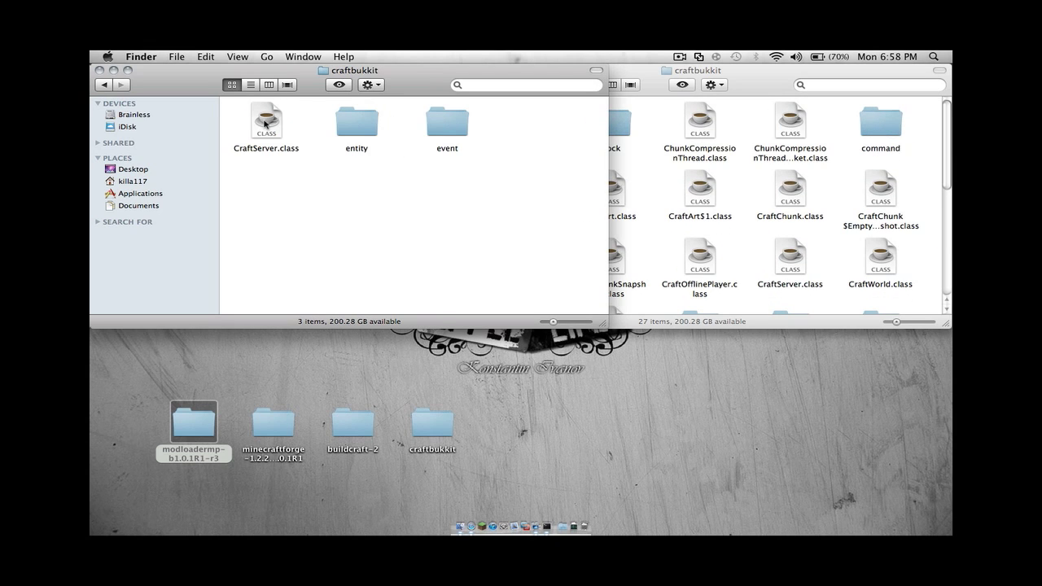
right_click(265, 124)
click(309, 252)
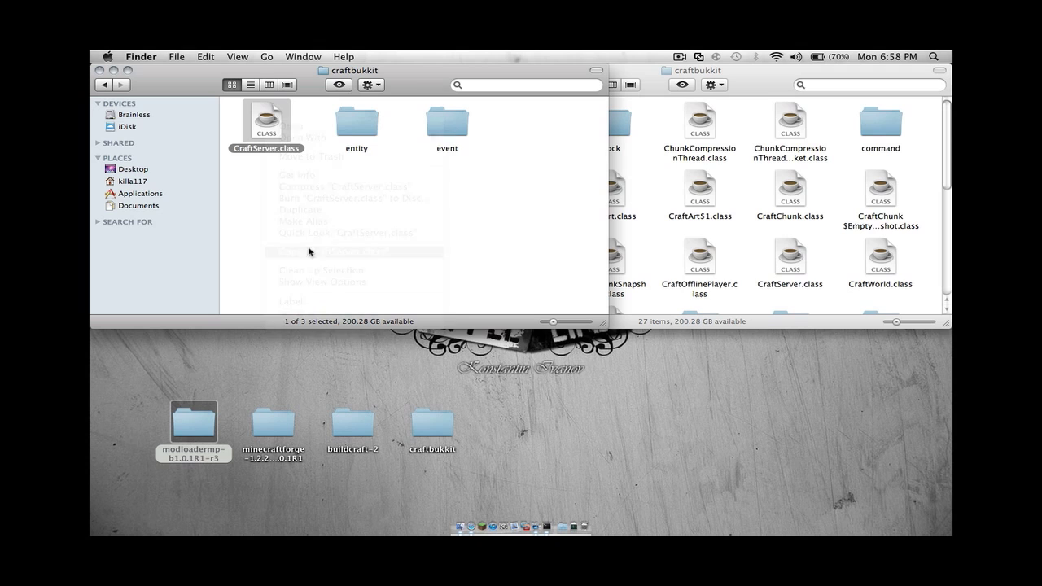
right_click(665, 231)
click(689, 281)
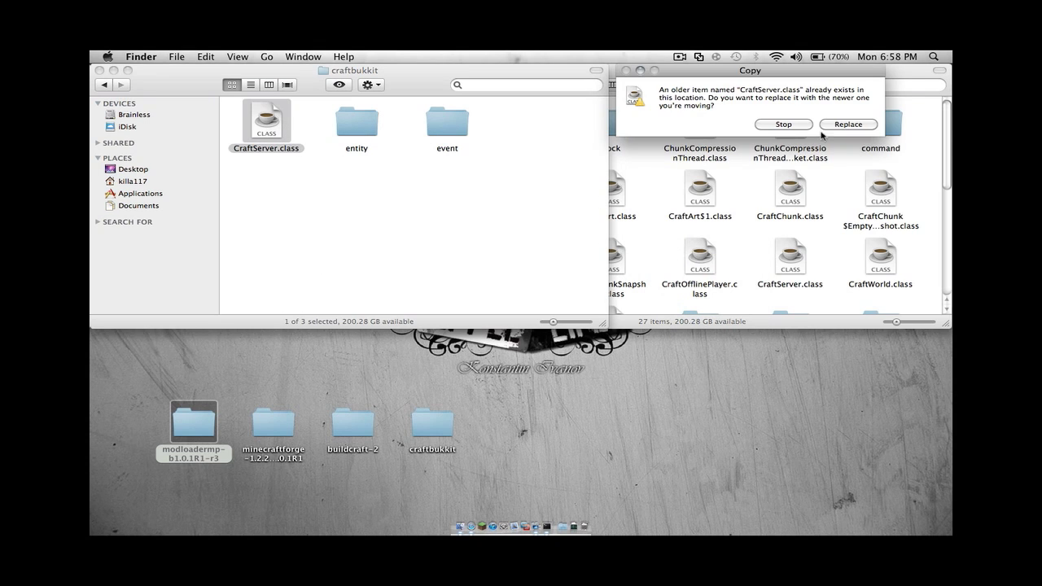
click(828, 124)
Step: Copy CraftEntity.class from ModLoaderMP's entity folder into the entity folder of org/bukkit/craftbukkit, replacing the existing file
click(741, 199)
scroll(746, 198, down, 5)
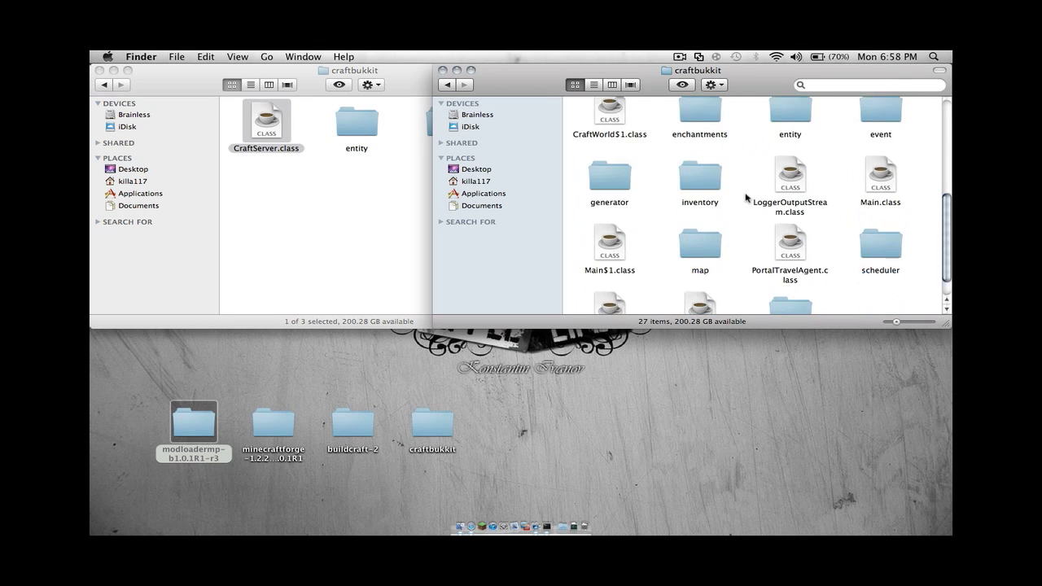
scroll(736, 202, up, 3)
double_click(790, 183)
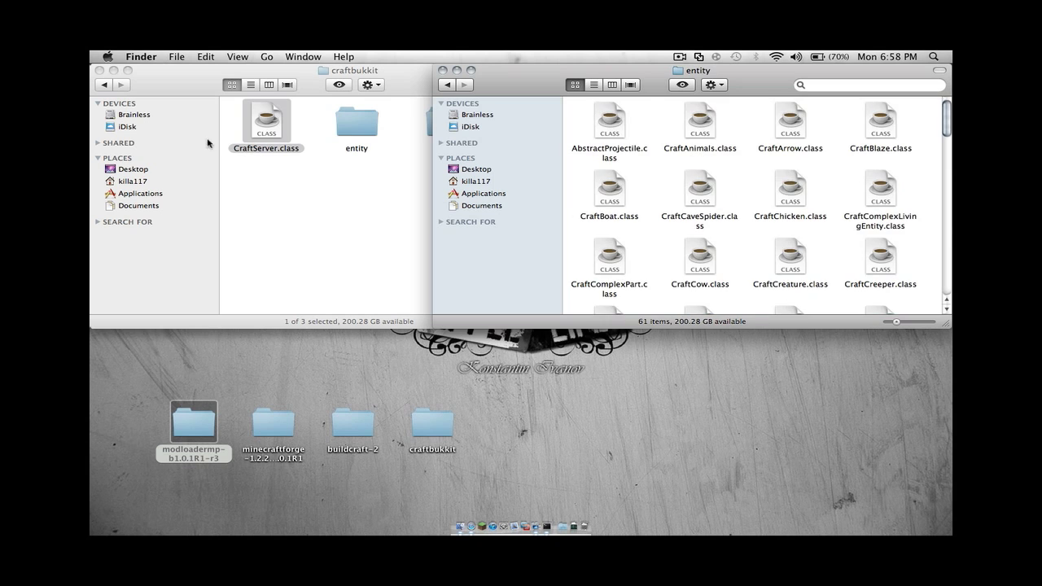
double_click(356, 122)
click(268, 122)
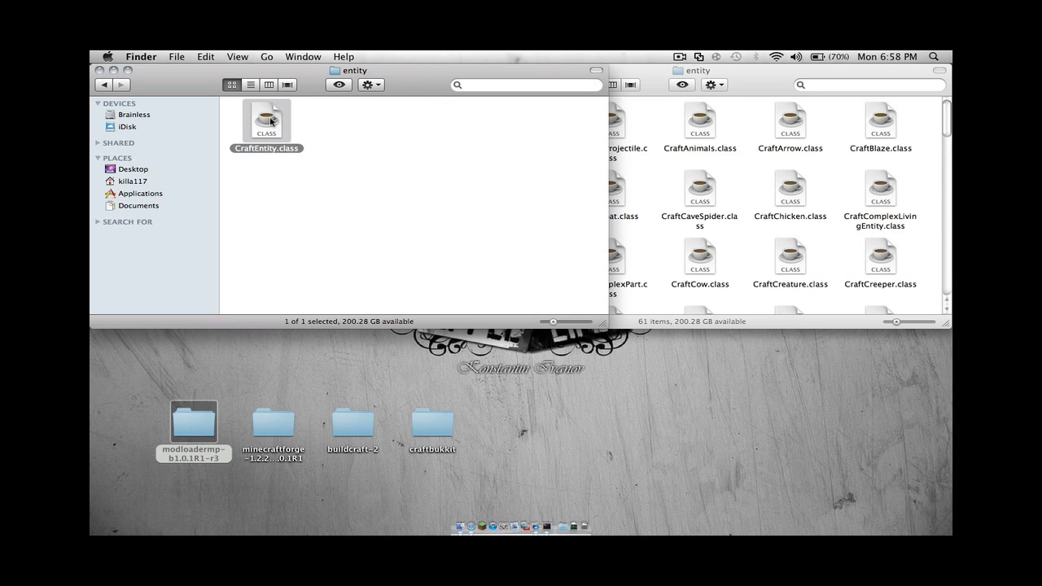
right_click(270, 121)
click(318, 247)
right_click(742, 230)
click(786, 274)
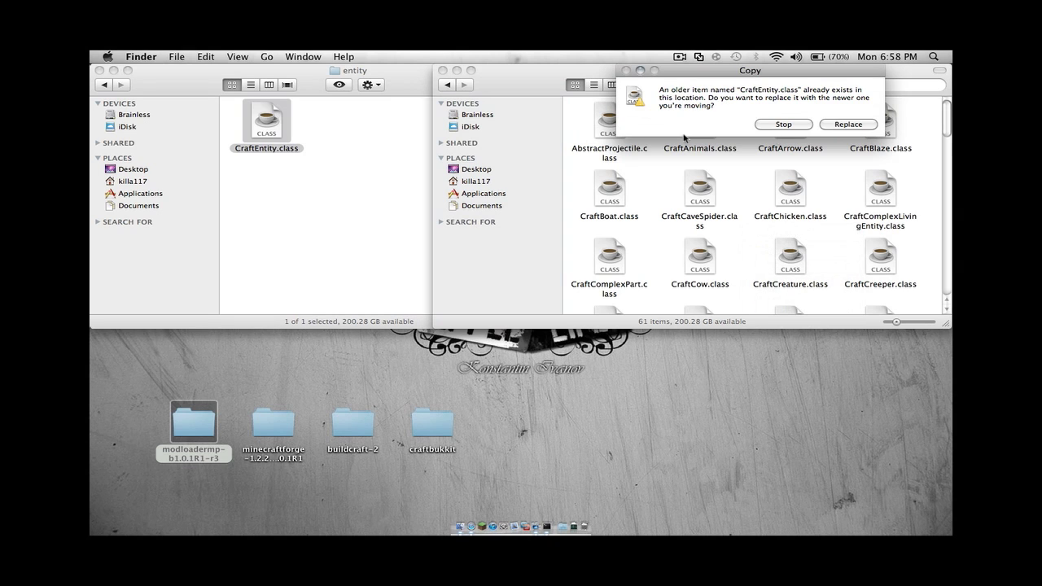
click(845, 124)
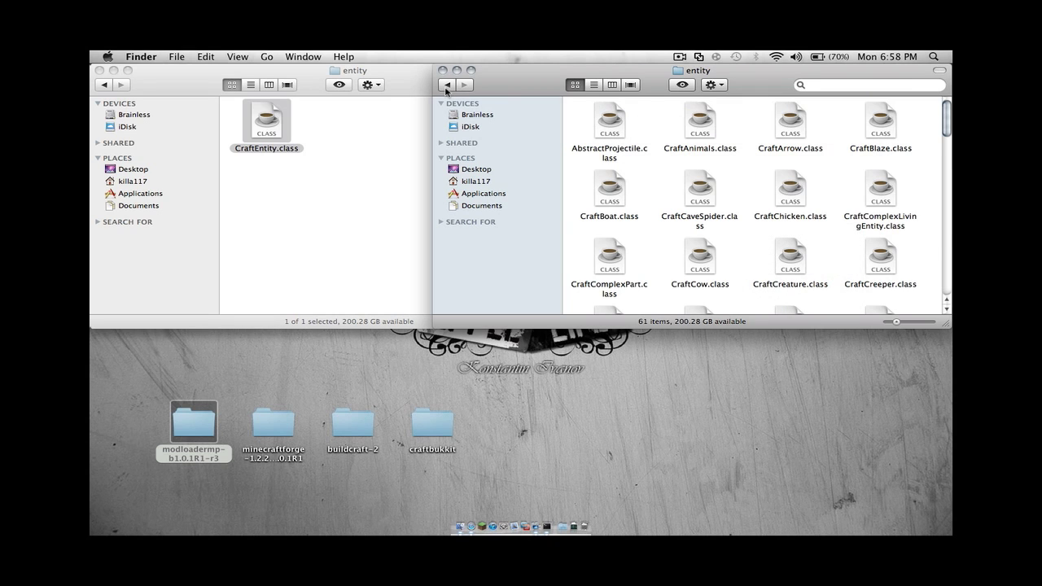
Step: Copy both CraftEventFactory class files from ModLoaderMP's event folder into the event folder of org/bukkit/craftbukkit, replacing all duplicates
click(447, 84)
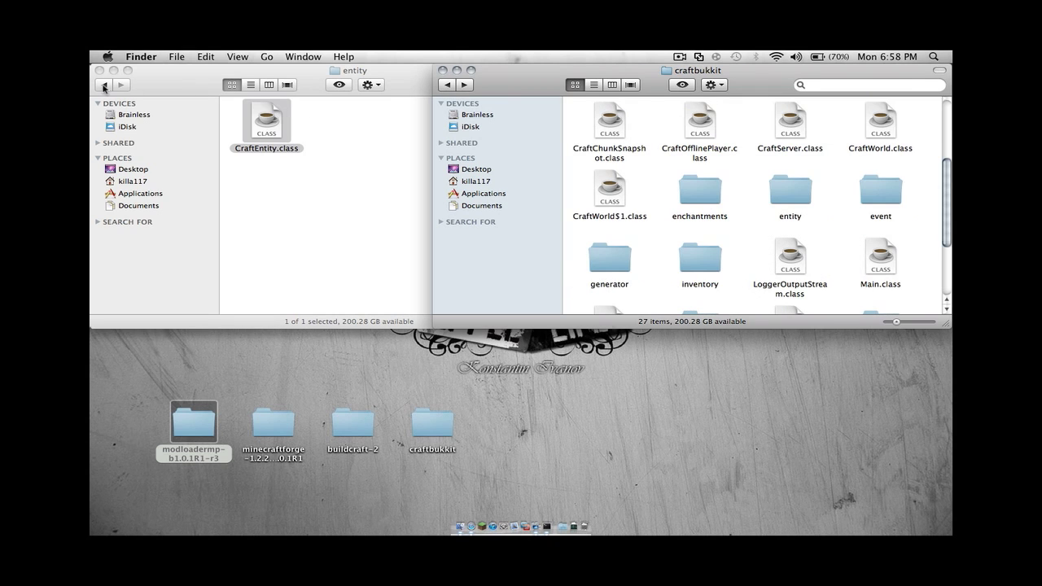
click(103, 86)
double_click(437, 117)
drag(414, 178, 270, 140)
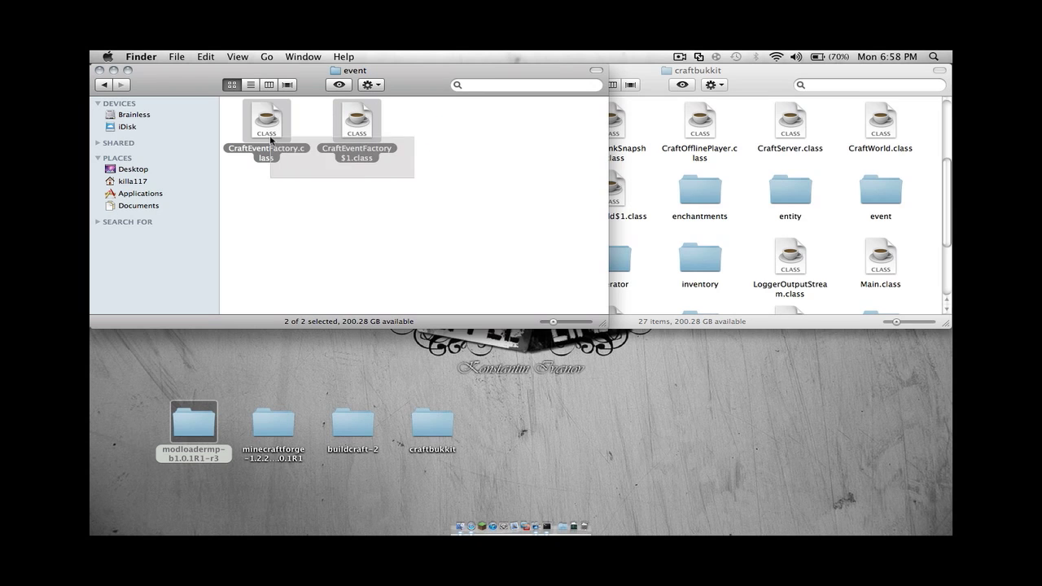
right_click(271, 140)
click(326, 267)
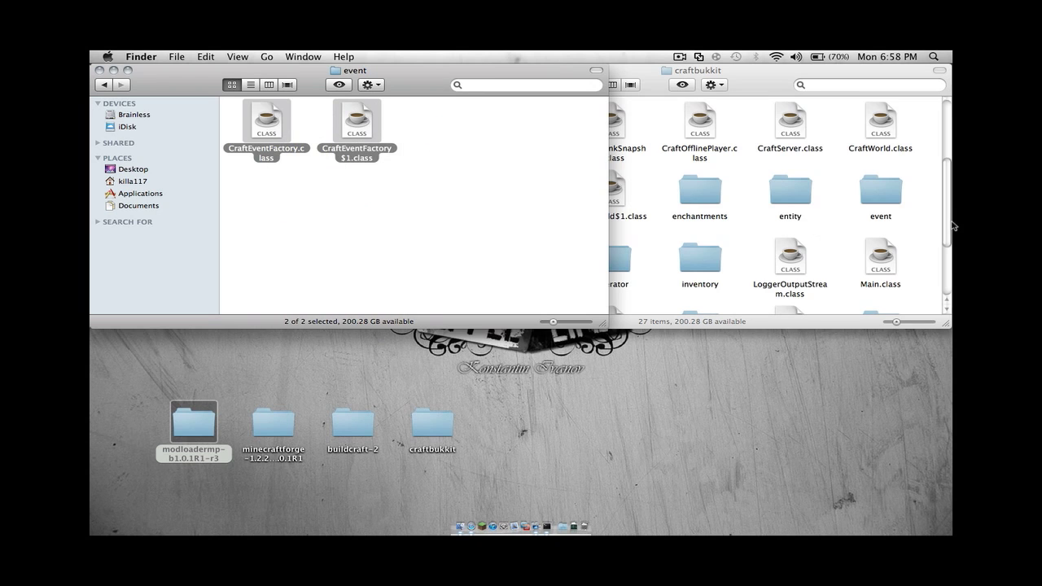
click(879, 192)
right_click(879, 192)
click(787, 315)
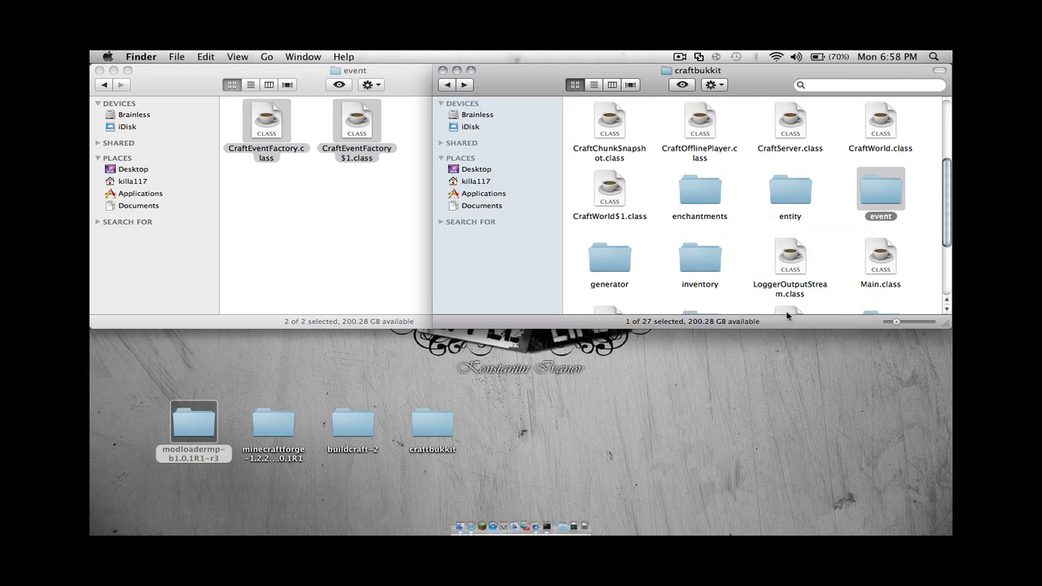
click(627, 125)
click(874, 127)
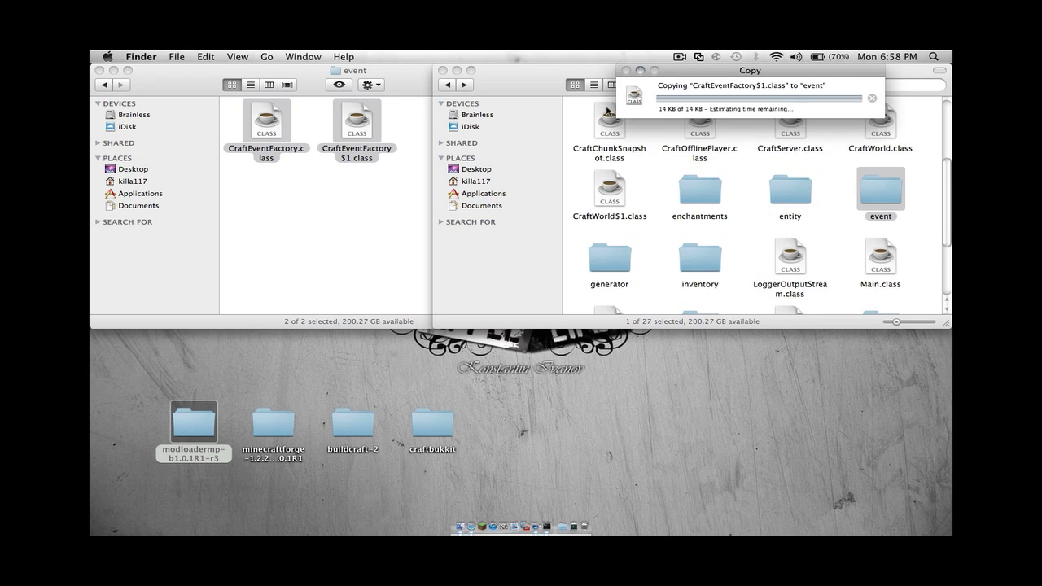
Step: Return the craftbukkit window to its top-level folder and close the ModLoaderMP window
click(448, 85)
click(450, 85)
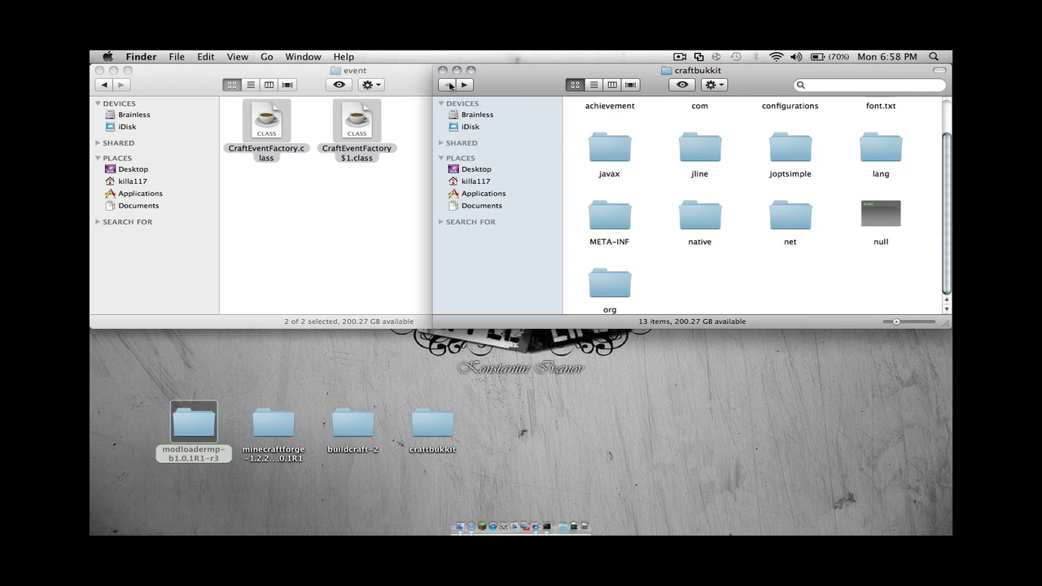
click(167, 74)
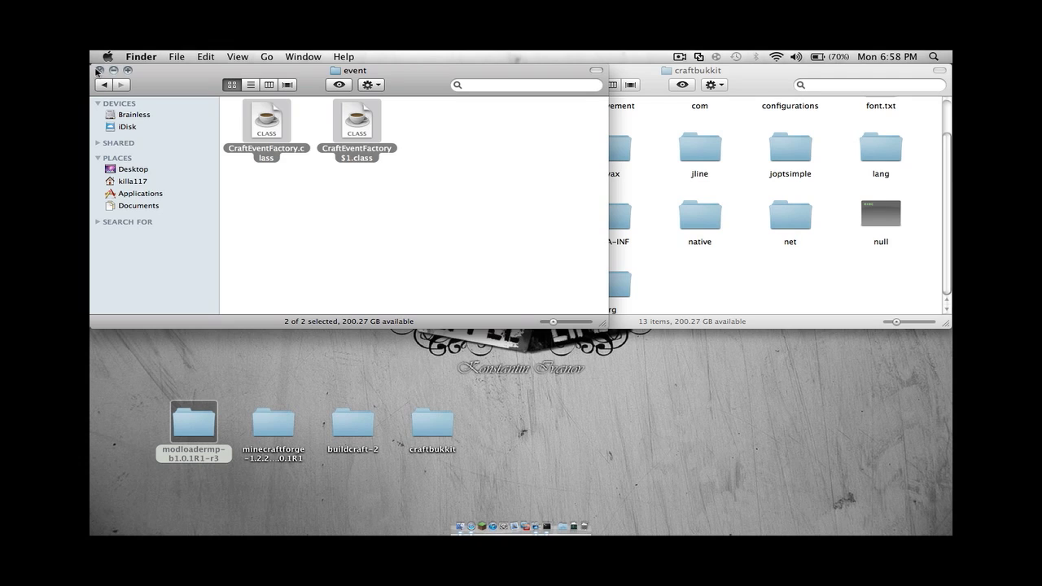
click(97, 70)
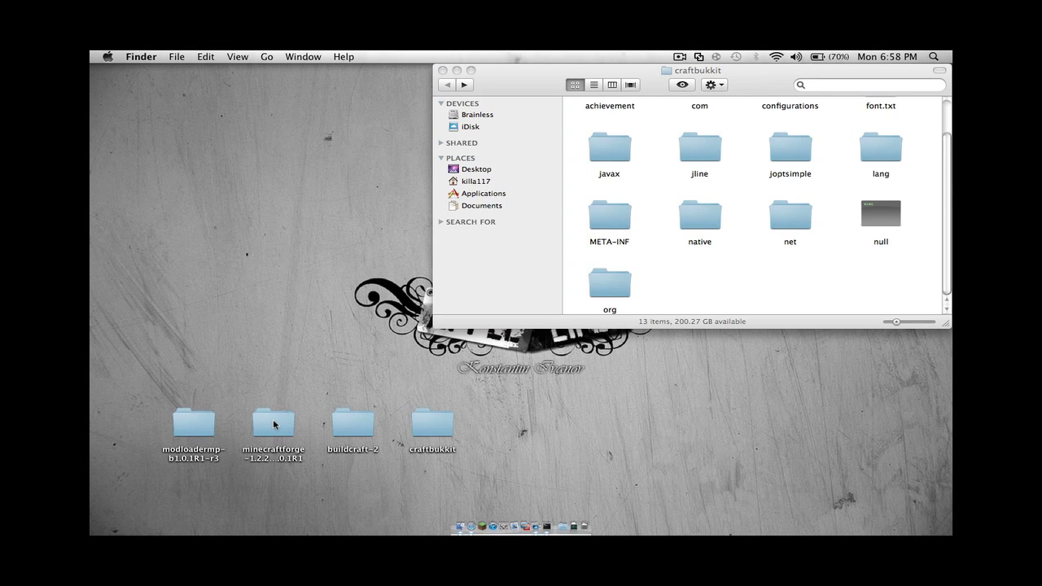
Step: Open the minecraftforge folder beside the craftbukkit window and copy its forge folder into craftbukkit's top level
double_click(273, 418)
drag(462, 79, 440, 67)
click(273, 129)
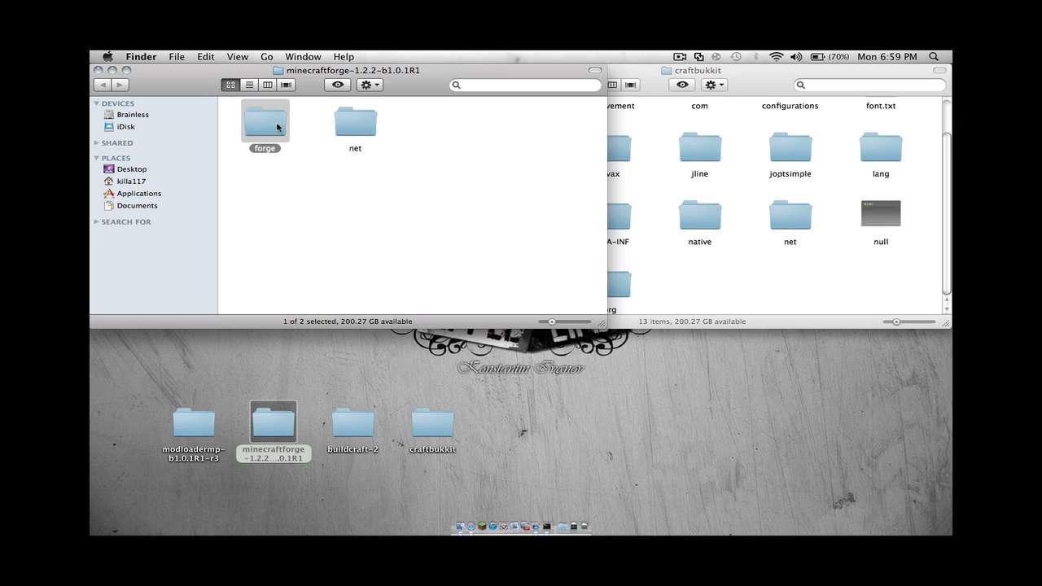
right_click(276, 121)
click(344, 231)
click(727, 279)
right_click(727, 278)
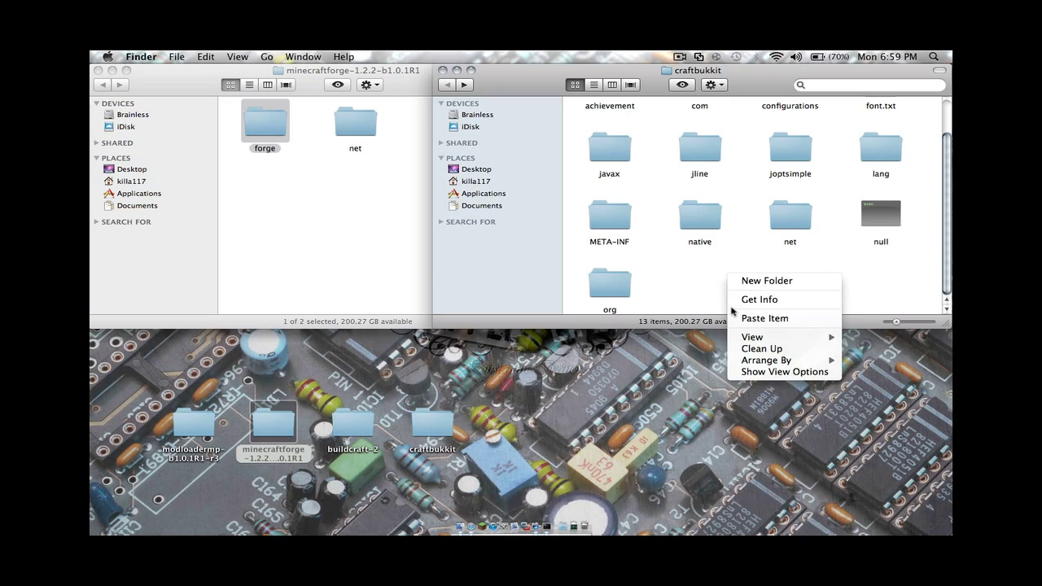
click(737, 318)
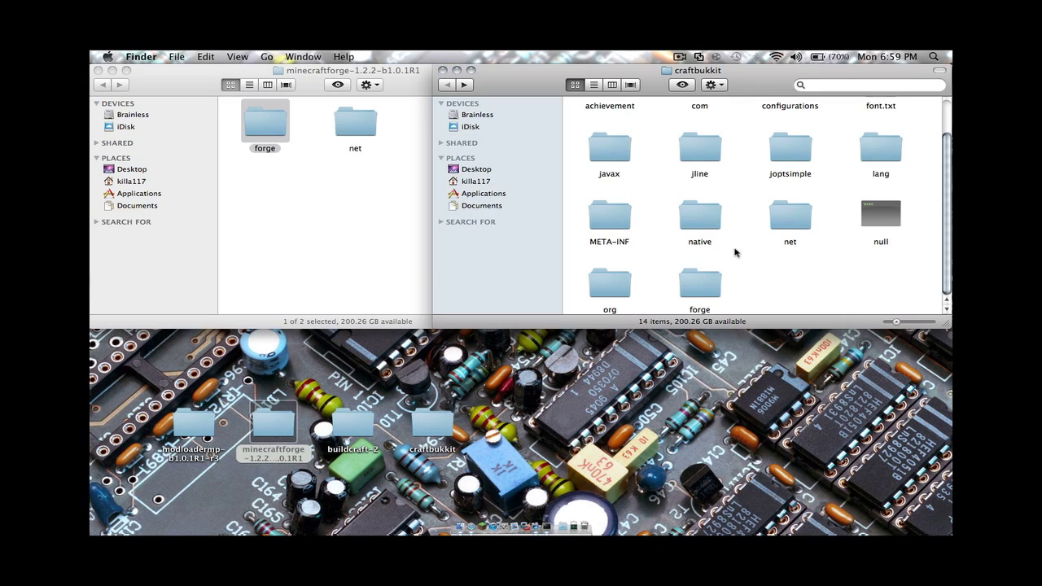
scroll(765, 187, up, 2)
scroll(716, 196, down, 2)
Step: Copy all class files in Minecraft Forge's net/minecraft/server folder to the clipboard and close that window
click(375, 187)
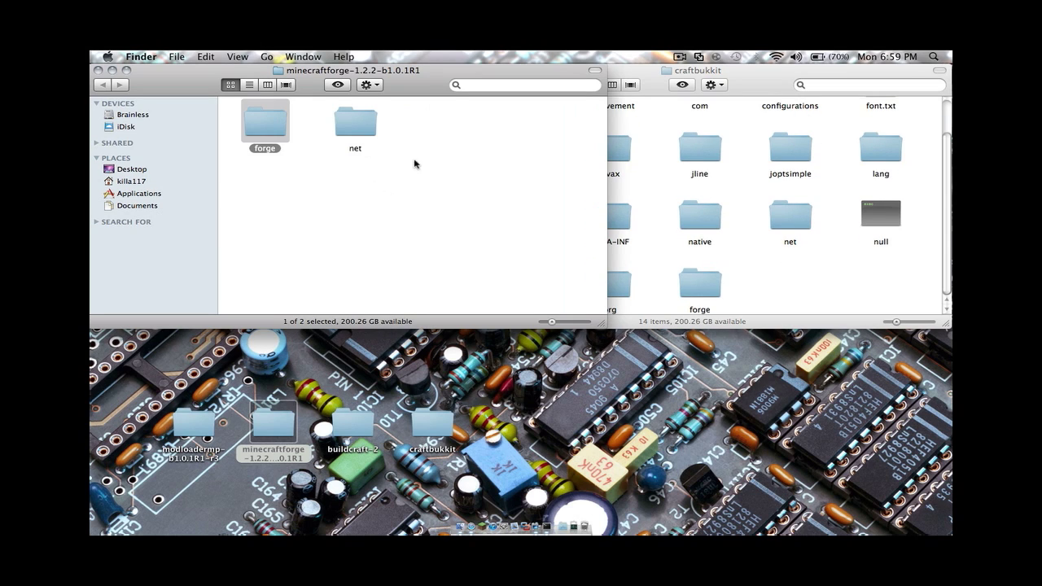
double_click(348, 130)
click(271, 127)
double_click(271, 127)
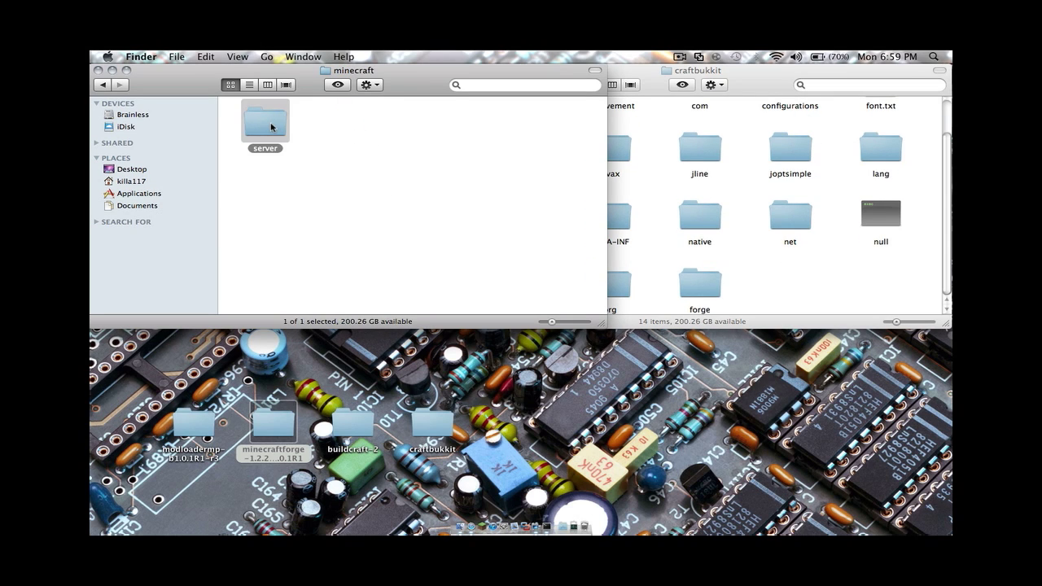
double_click(271, 127)
scroll(521, 136, up, 10)
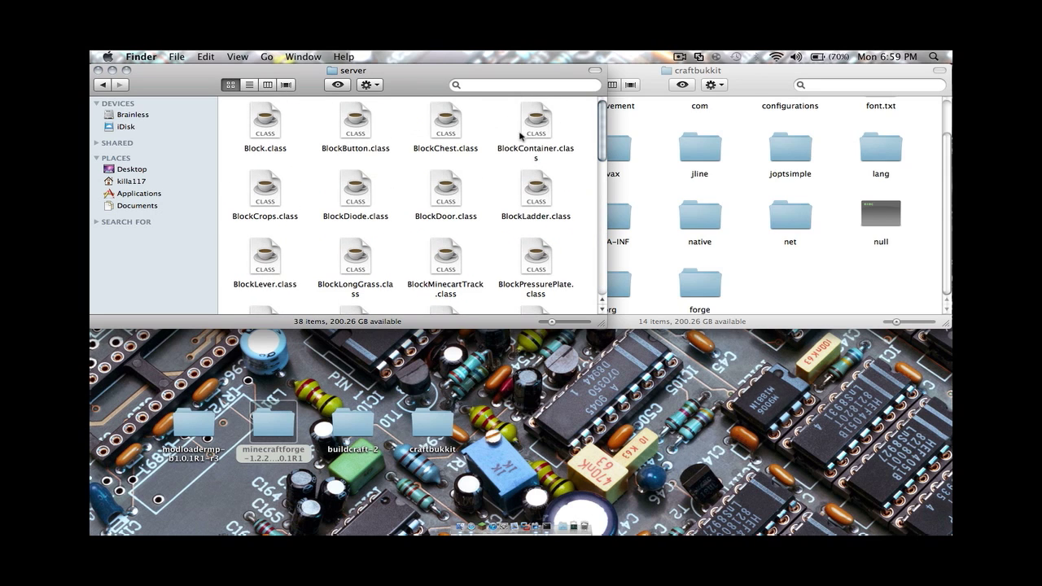
click(356, 132)
key(super+a)
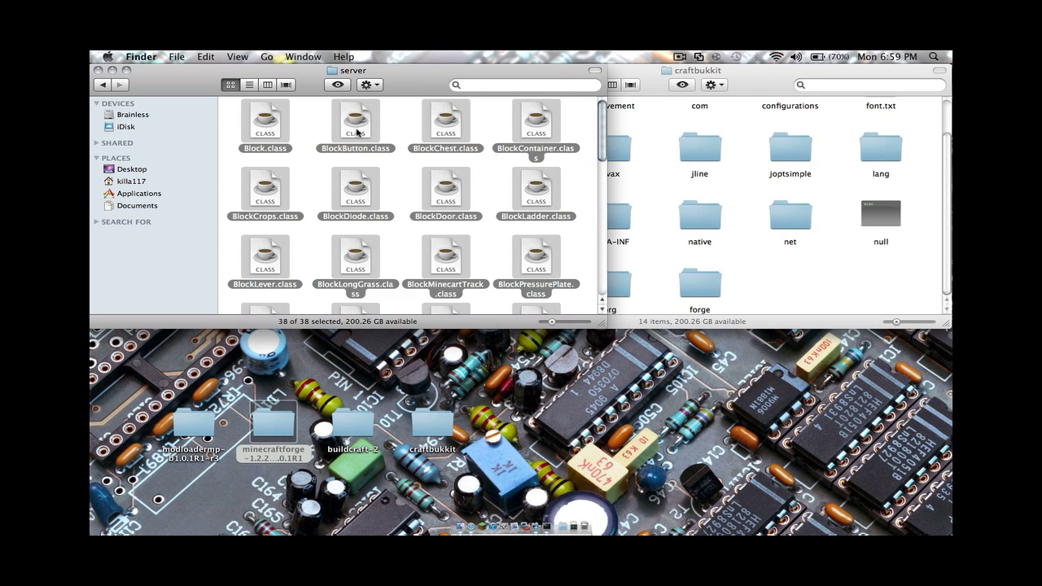
right_click(357, 127)
click(455, 261)
click(97, 70)
Step: Paste the Forge class files into craftbukkit's net/minecraft/server folder, replacing every existing duplicate
double_click(791, 215)
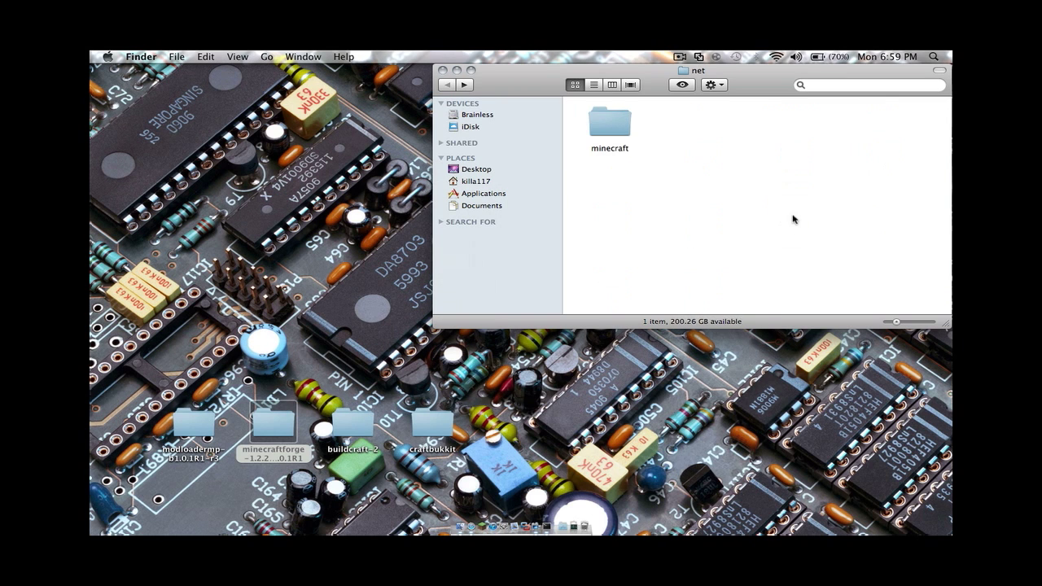
double_click(606, 128)
click(606, 129)
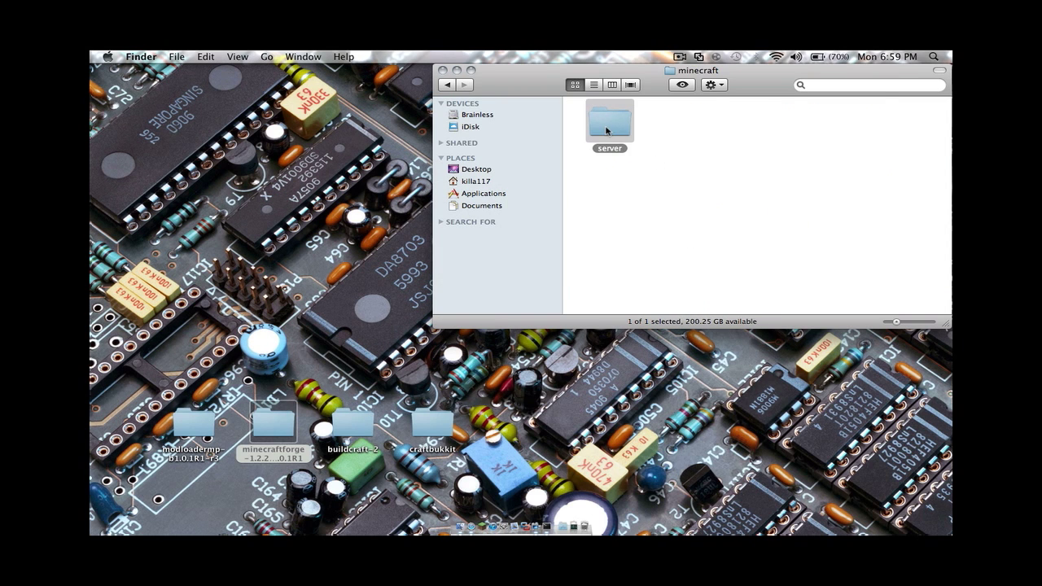
double_click(607, 130)
right_click(642, 176)
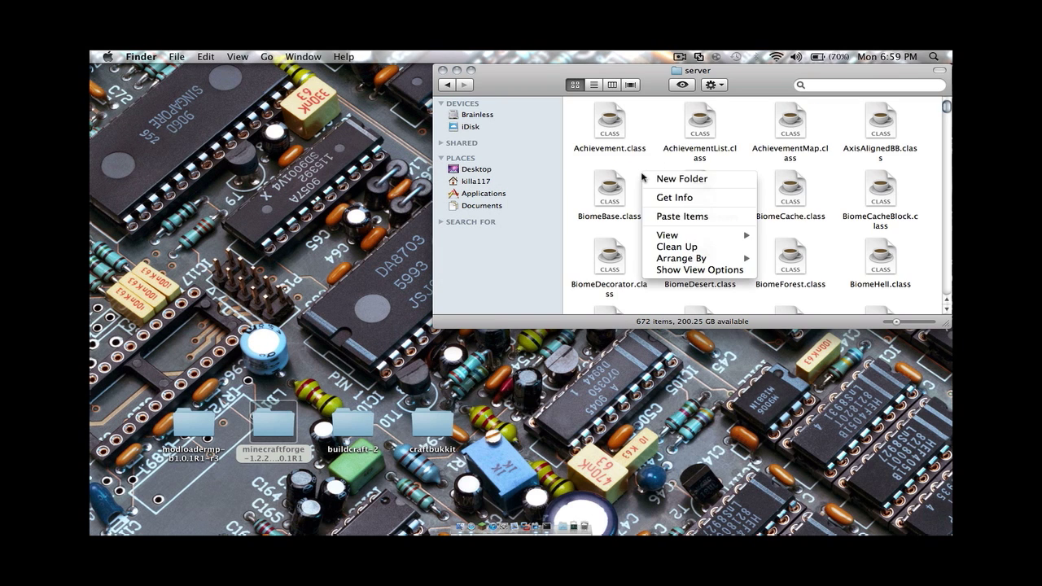
click(675, 216)
click(628, 117)
click(848, 116)
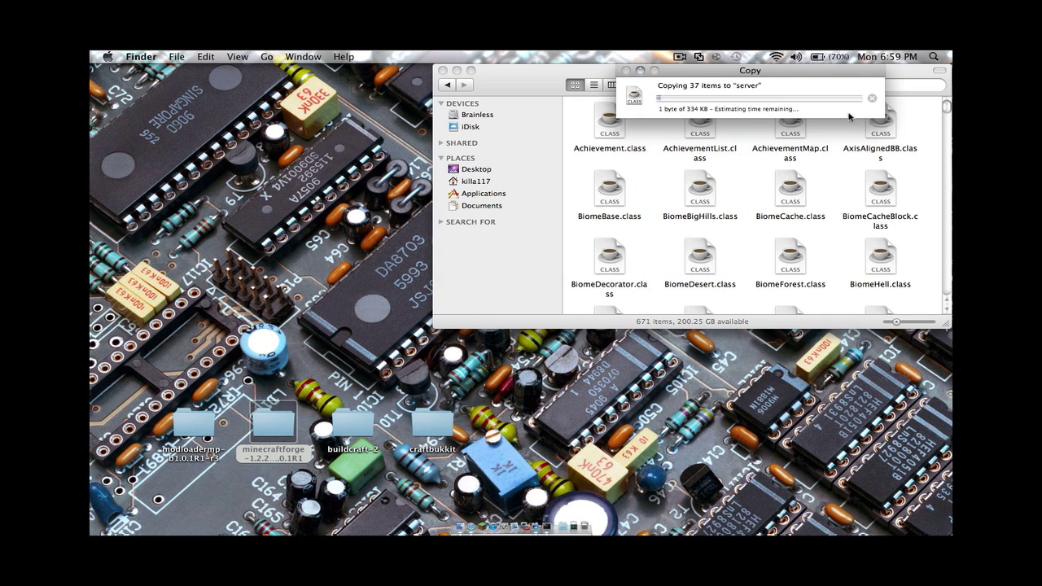
Step: Return to craftbukkit's top-level folder and copy the buildcraft folder from buildcraft-2 into it
click(452, 86)
click(451, 87)
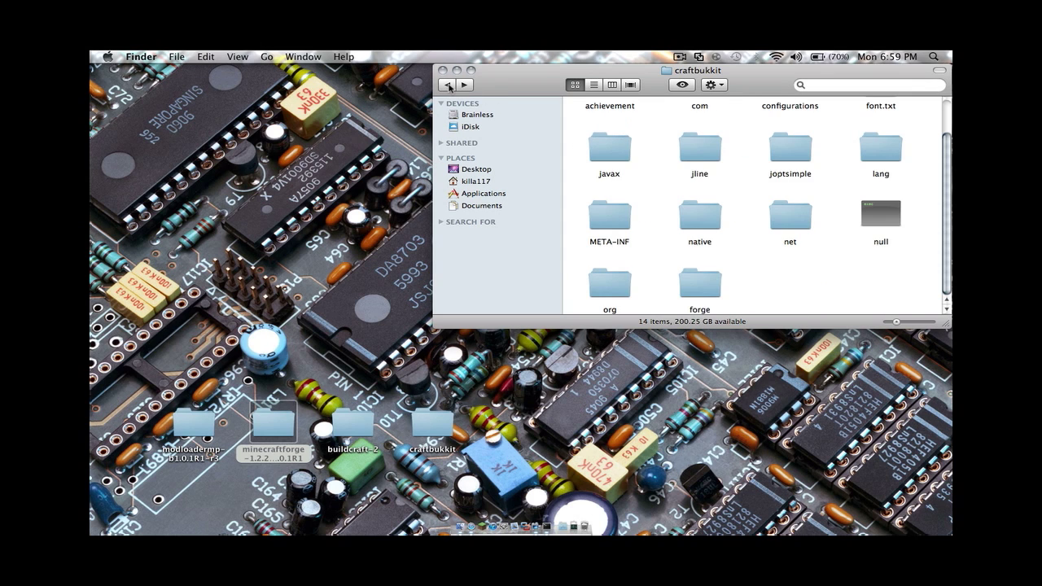
double_click(351, 413)
right_click(304, 226)
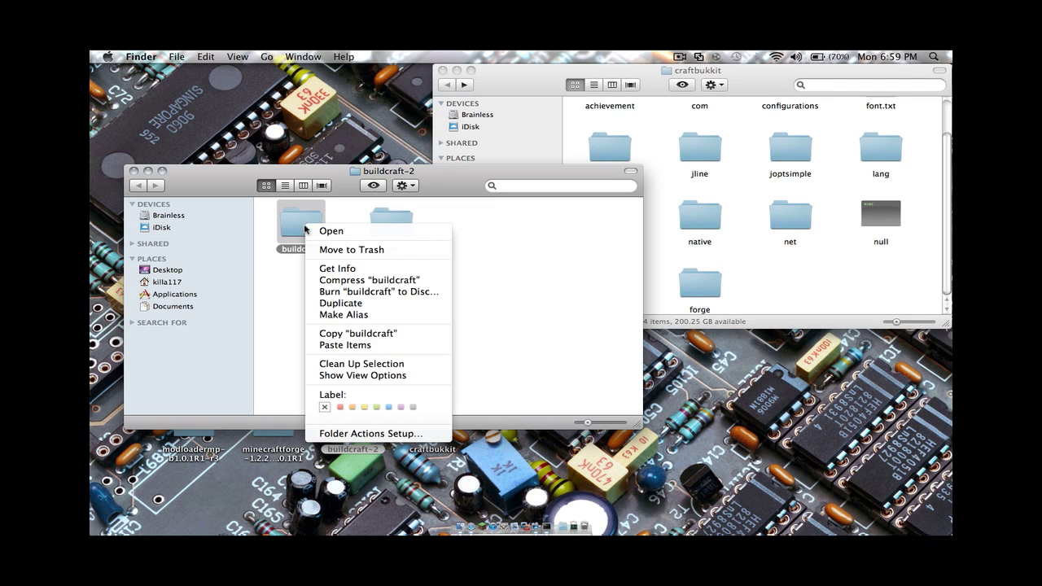
click(342, 333)
click(716, 313)
right_click(734, 295)
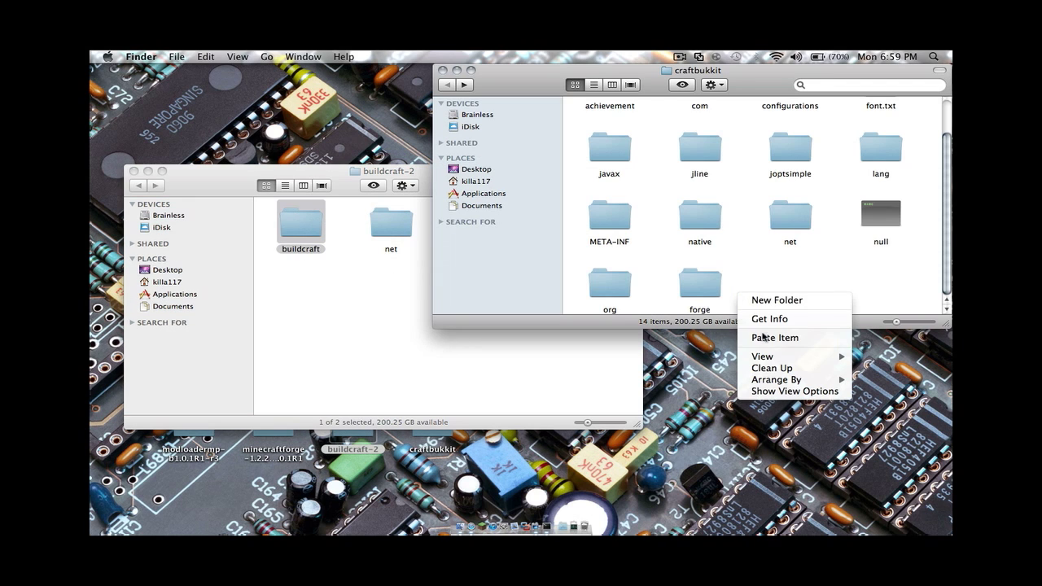
click(765, 337)
Step: Copy all class files in buildcraft-2's net/minecraft/server folder to the clipboard
click(495, 335)
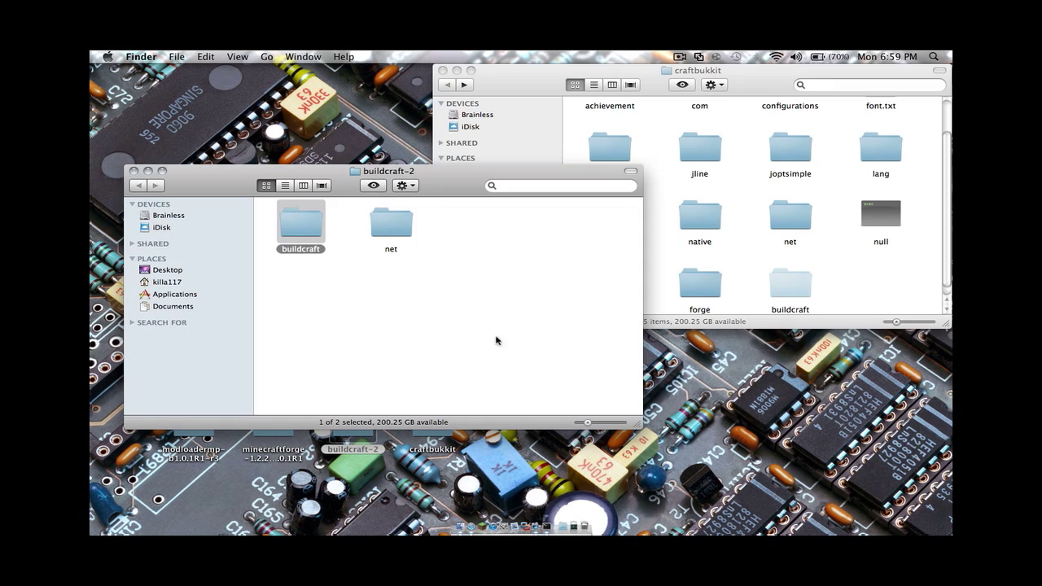
double_click(399, 229)
double_click(322, 228)
click(322, 228)
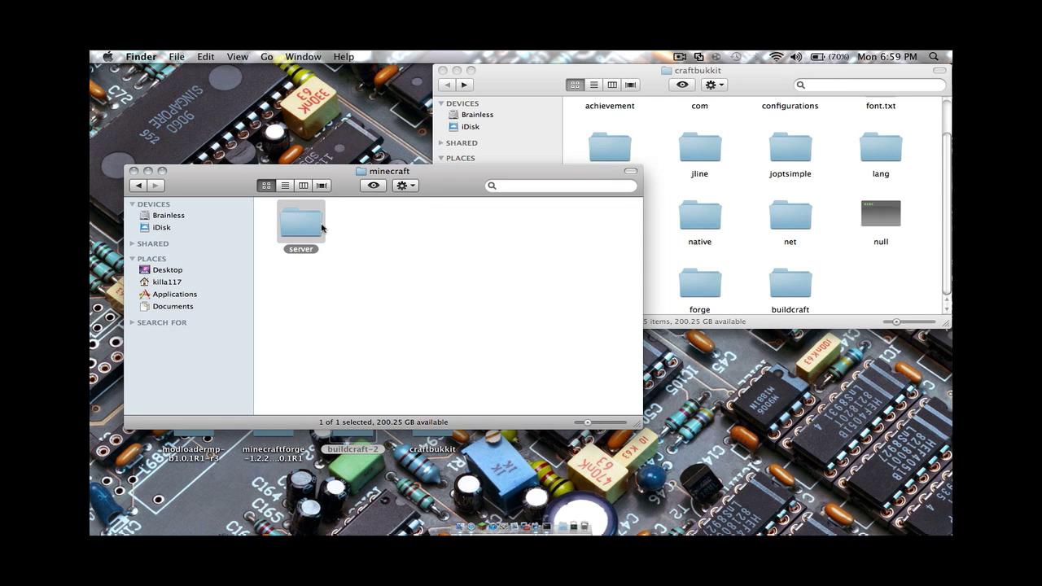
double_click(322, 228)
click(315, 259)
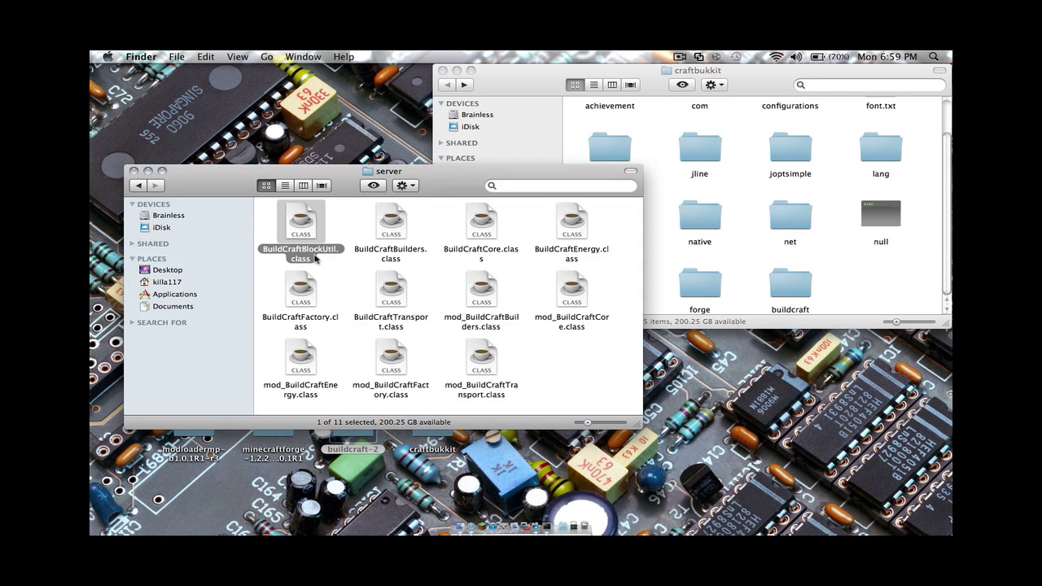
key(super+a)
right_click(316, 259)
click(371, 388)
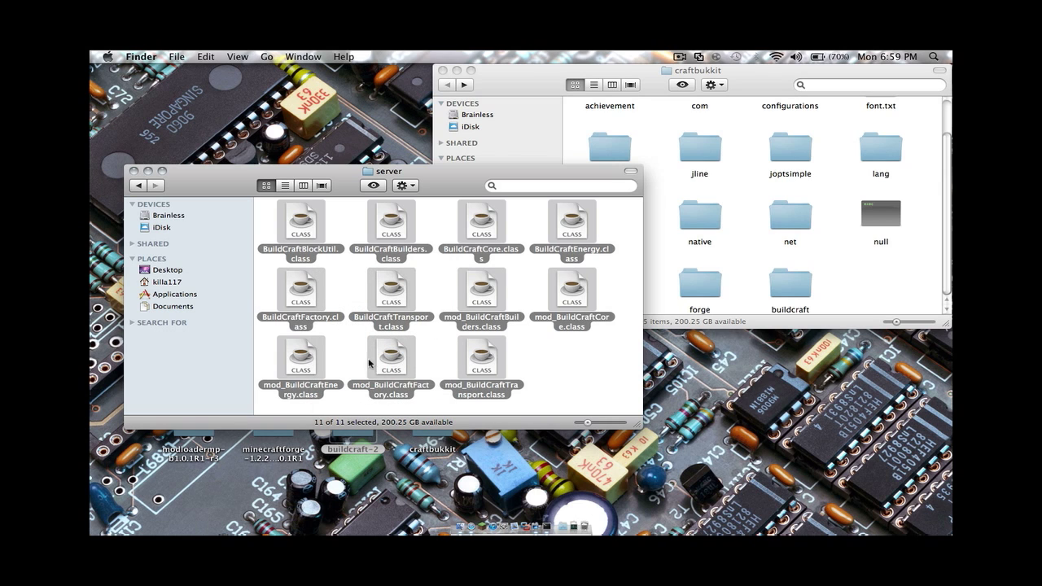
Step: Close the buildcraft-2 window and paste the copied BuildCraft class files into craftbukkit's net/minecraft/server folder
click(133, 171)
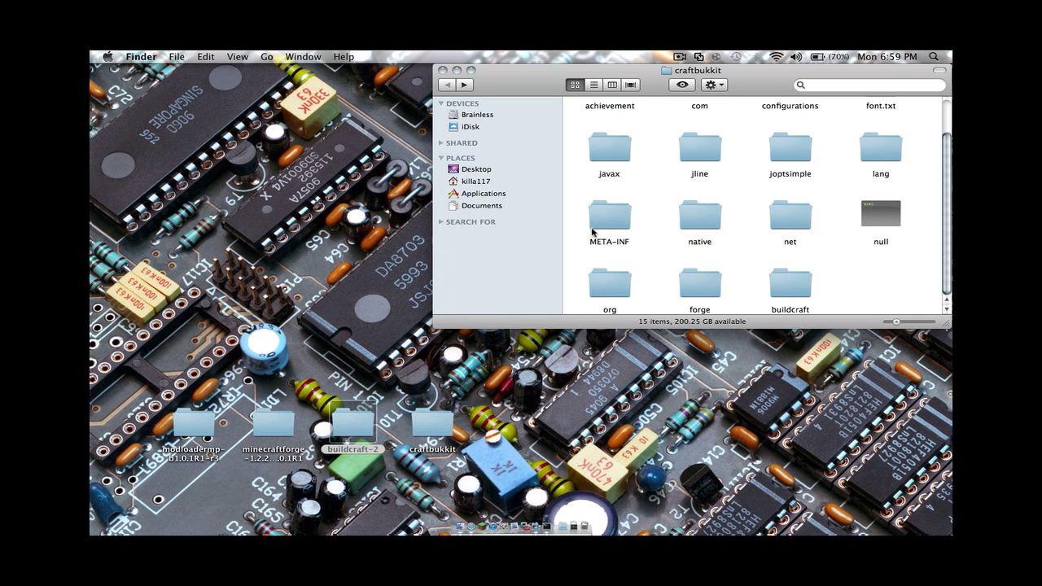
click(790, 224)
double_click(790, 224)
double_click(616, 132)
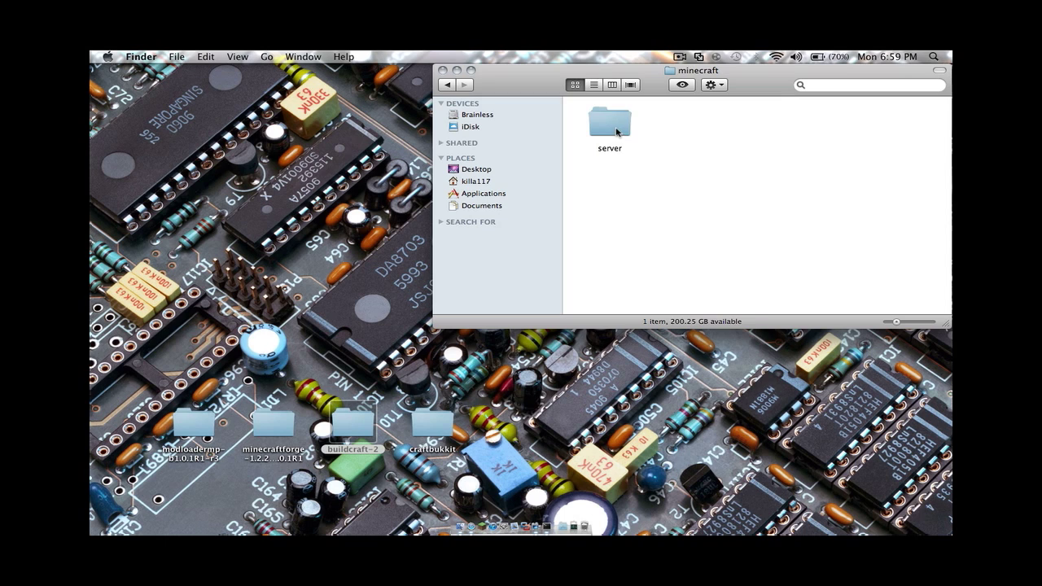
click(616, 131)
double_click(616, 132)
right_click(655, 201)
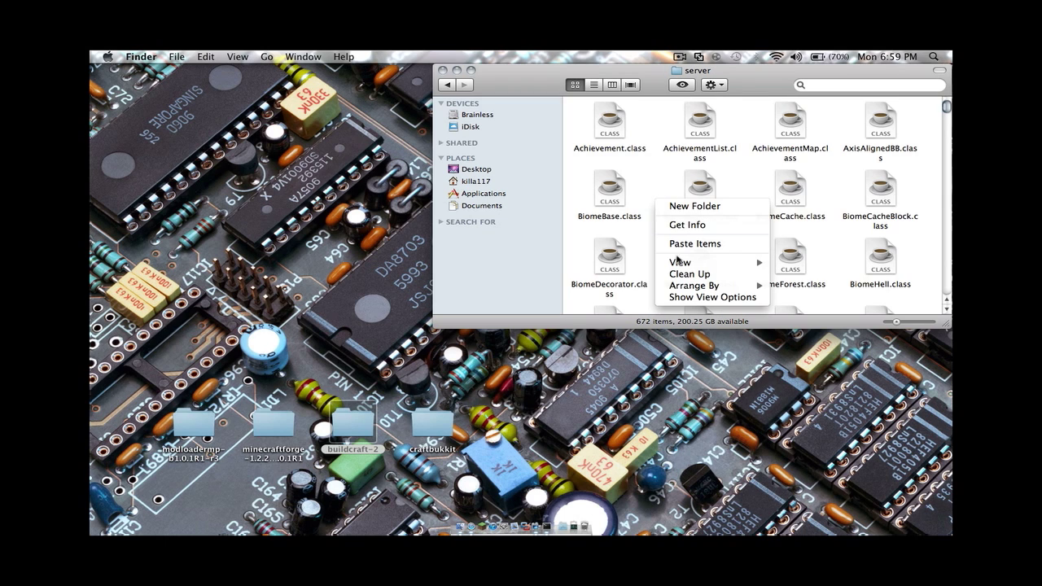
click(677, 244)
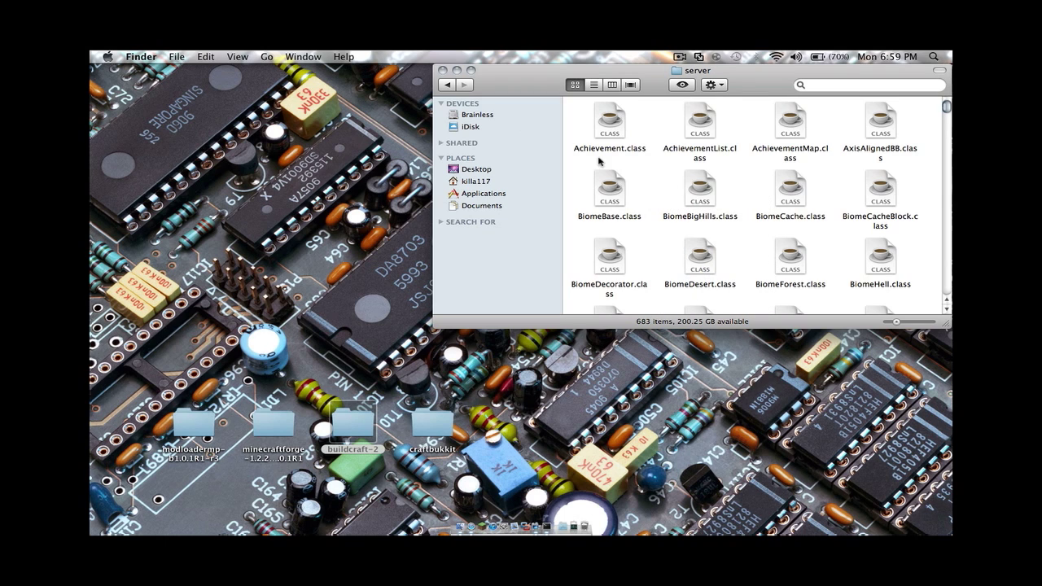
Step: Compress all items at craftbukkit's top level into one zip, move Archive.zip to the desktop and close the folder window
click(443, 83)
click(443, 83)
click(443, 83)
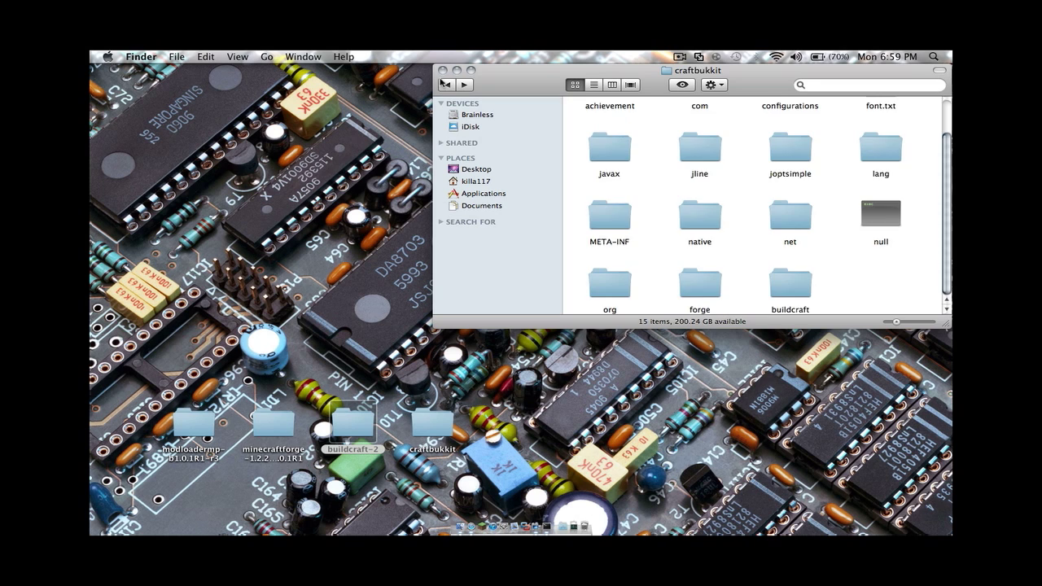
drag(472, 85, 317, 84)
click(442, 146)
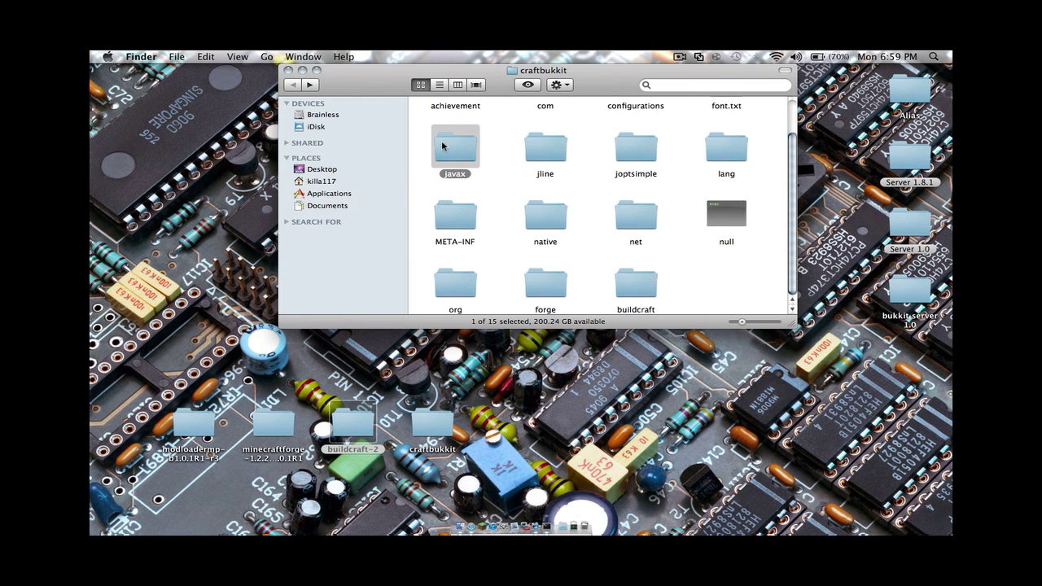
scroll(442, 146, up, 1)
key(super+a)
scroll(638, 169, down, 2)
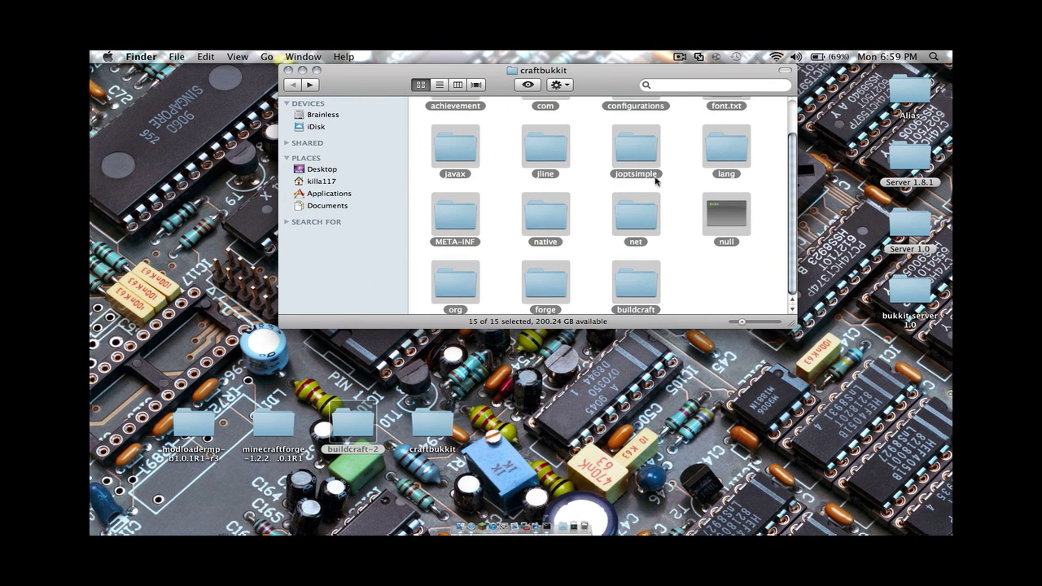
right_click(634, 145)
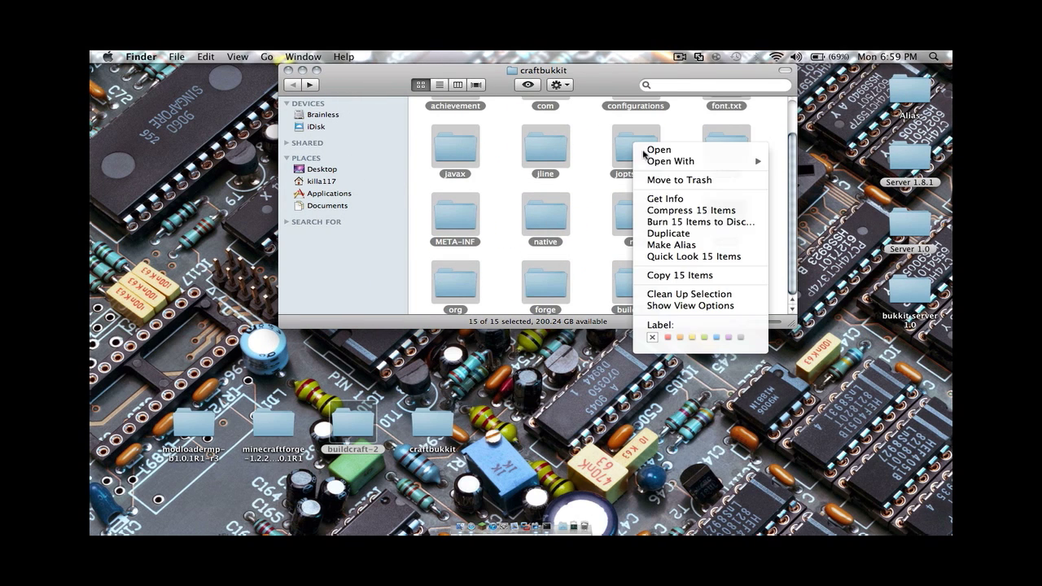
click(672, 210)
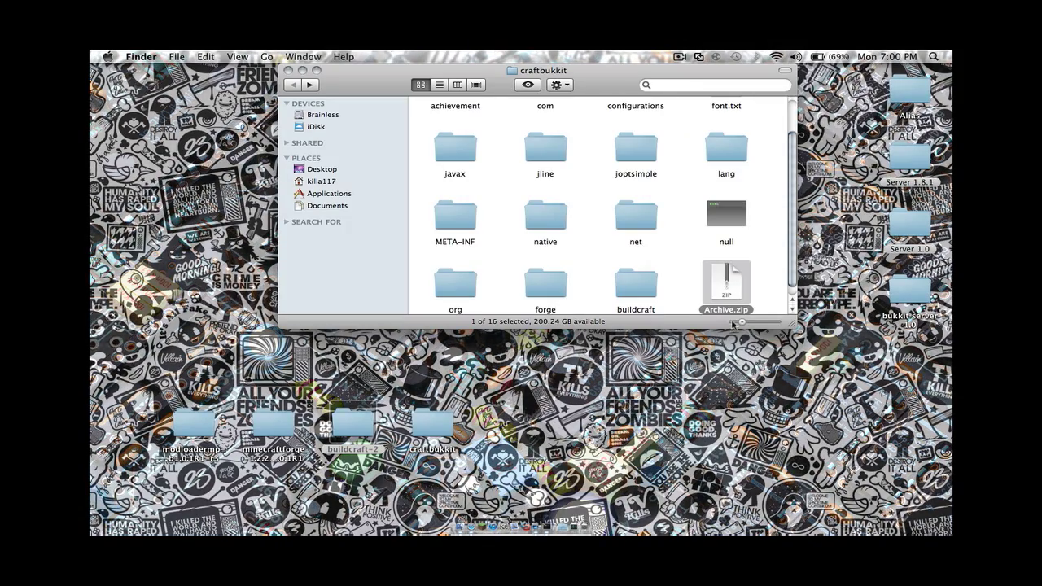
drag(725, 285, 512, 432)
click(289, 71)
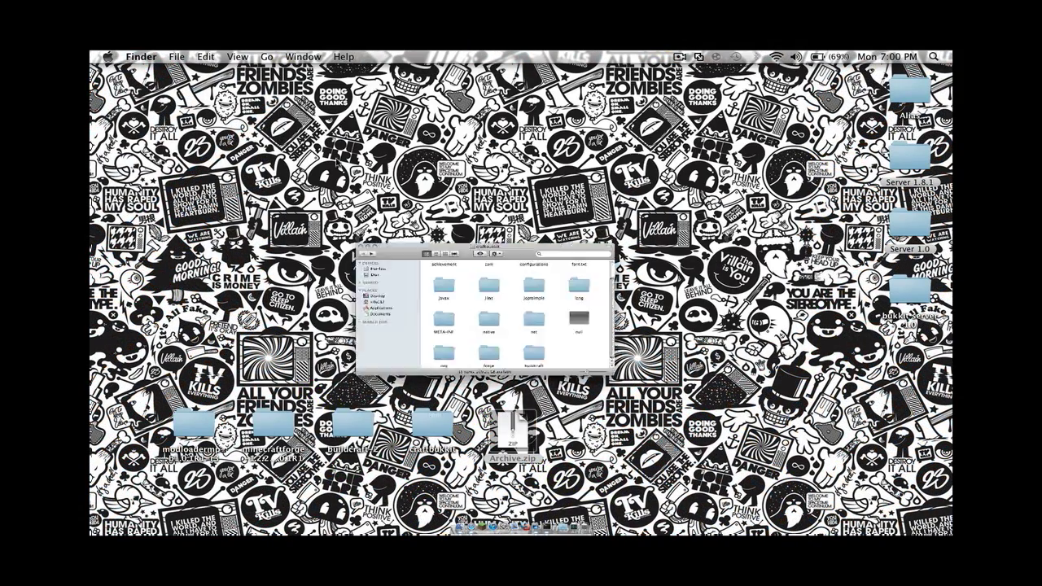
Step: Rename Archive.zip on the desktop to craftbukkit.jar and move it into the bukkit server 1.0 folder
click(449, 423)
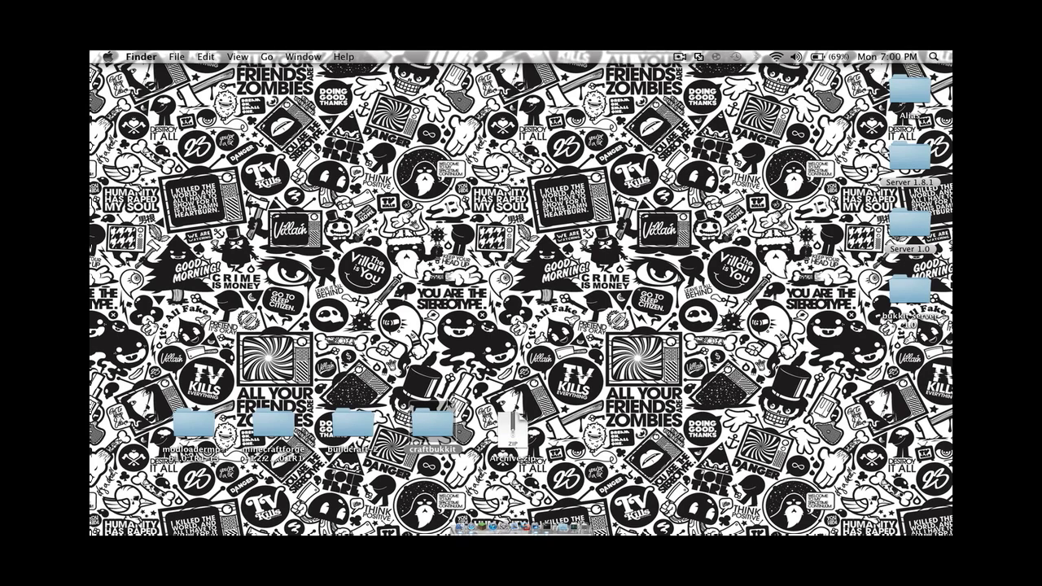
key(Return)
right_click(440, 448)
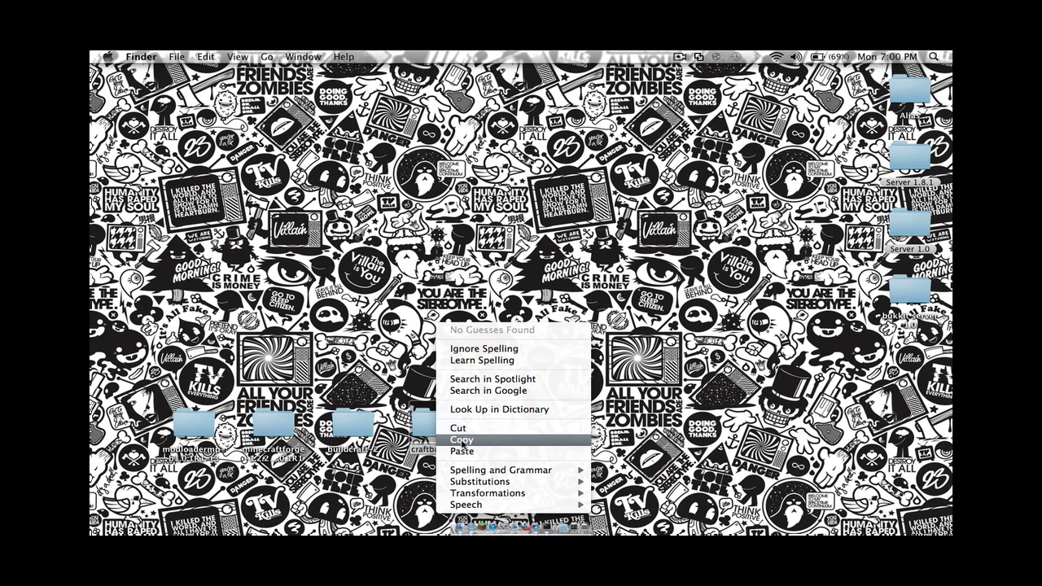
click(462, 442)
click(512, 431)
key(Return)
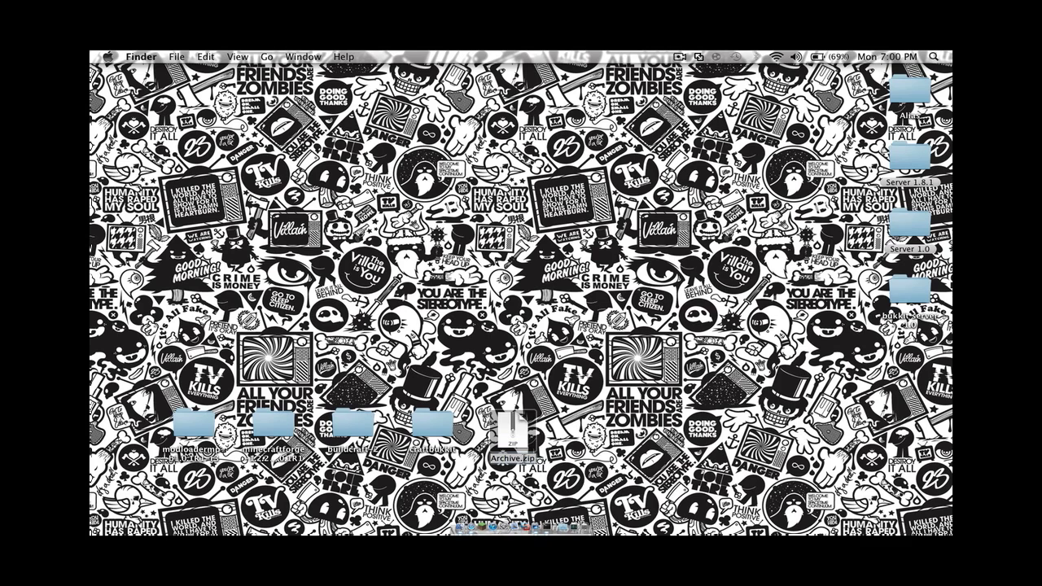
right_click(525, 454)
click(541, 454)
text(.jar)
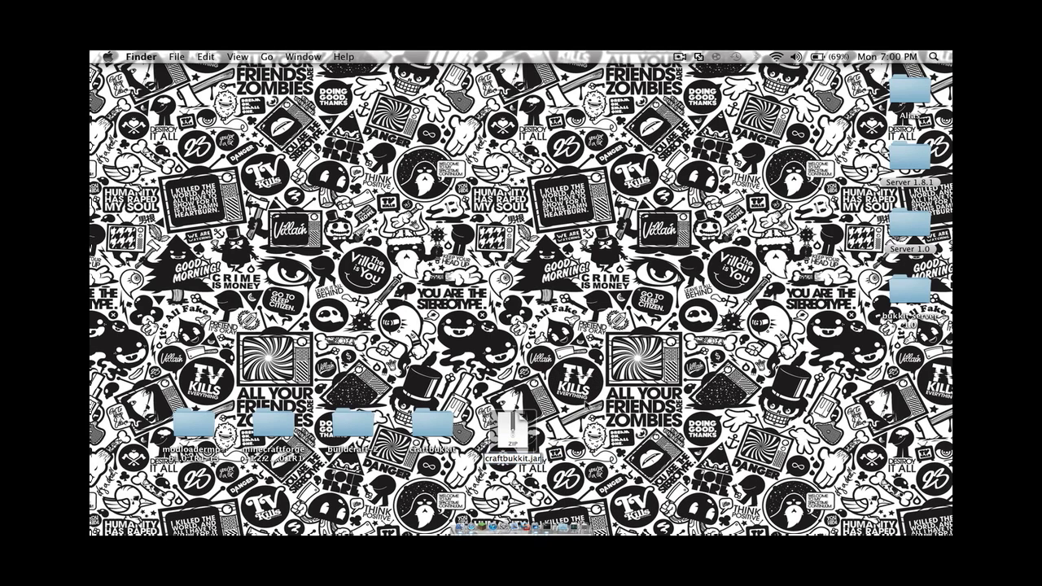
key(Return)
click(617, 231)
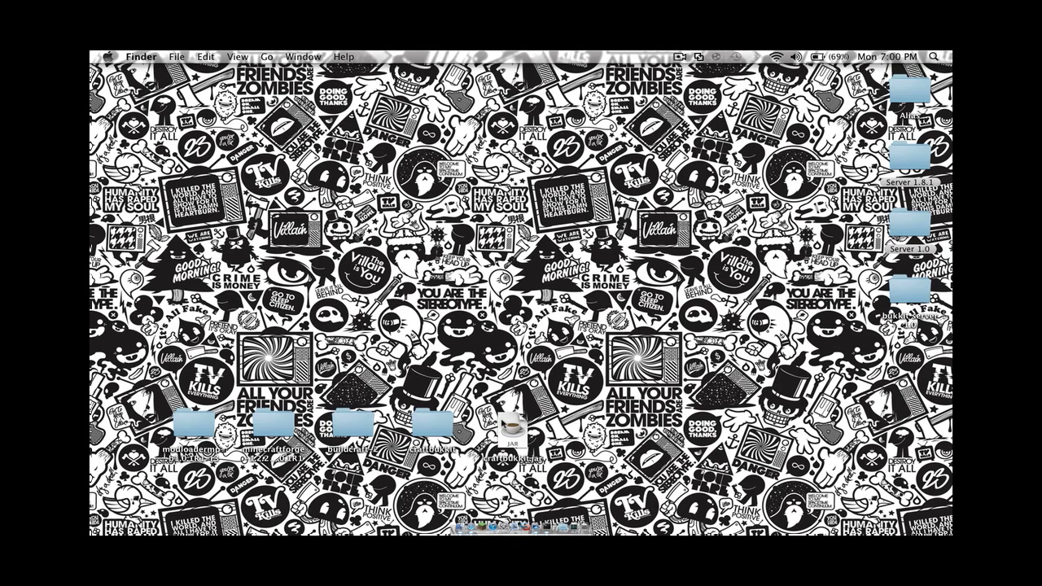
drag(511, 427, 908, 290)
click(847, 125)
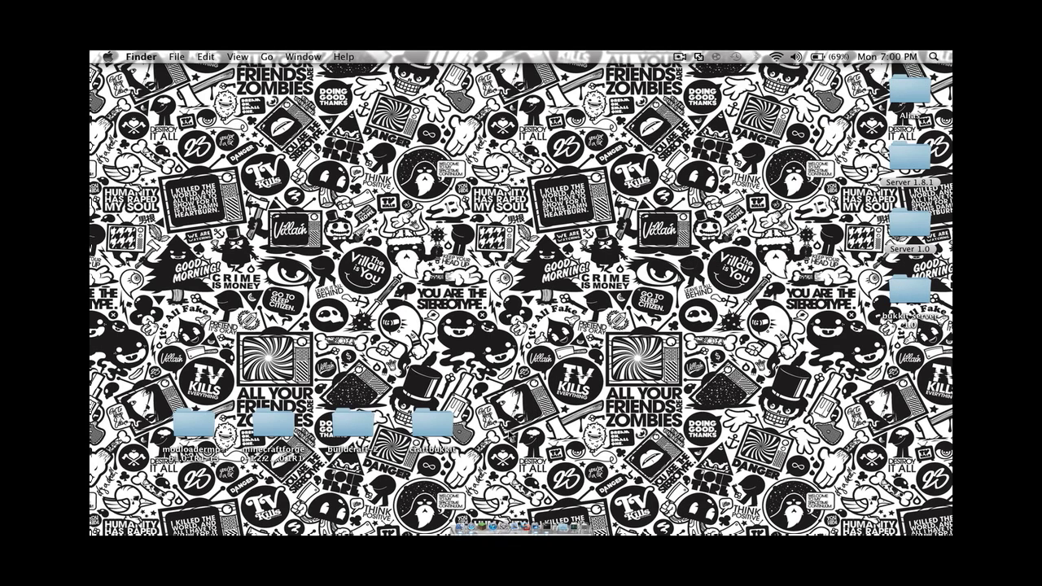
Step: Check the Downloads folder for the original mod files, and move the four modloadermp, minecraftforge, buildcraft-2 and craftbukkit desktop folders to the Trash
drag(513, 437, 191, 427)
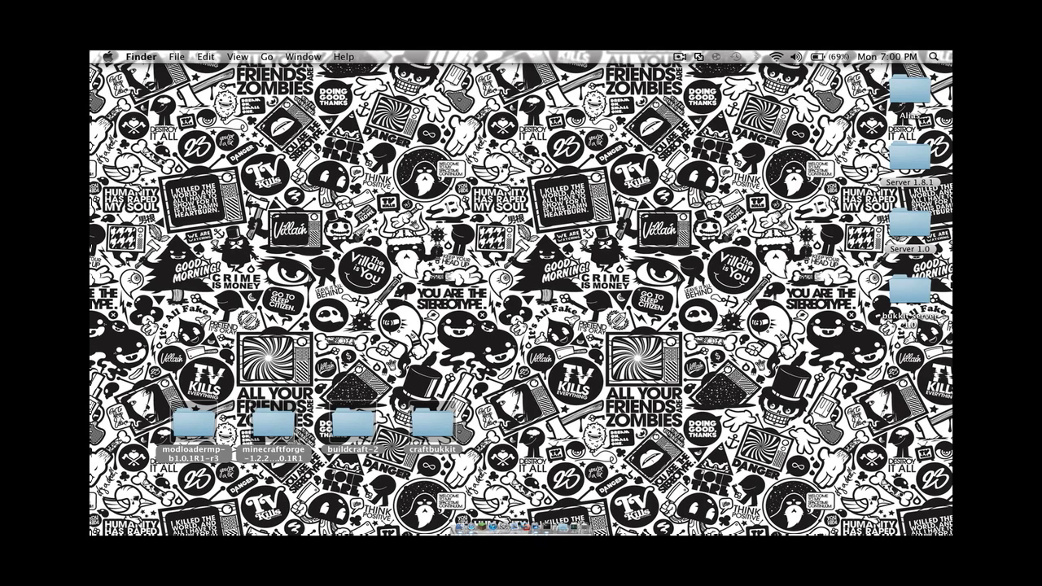
click(461, 526)
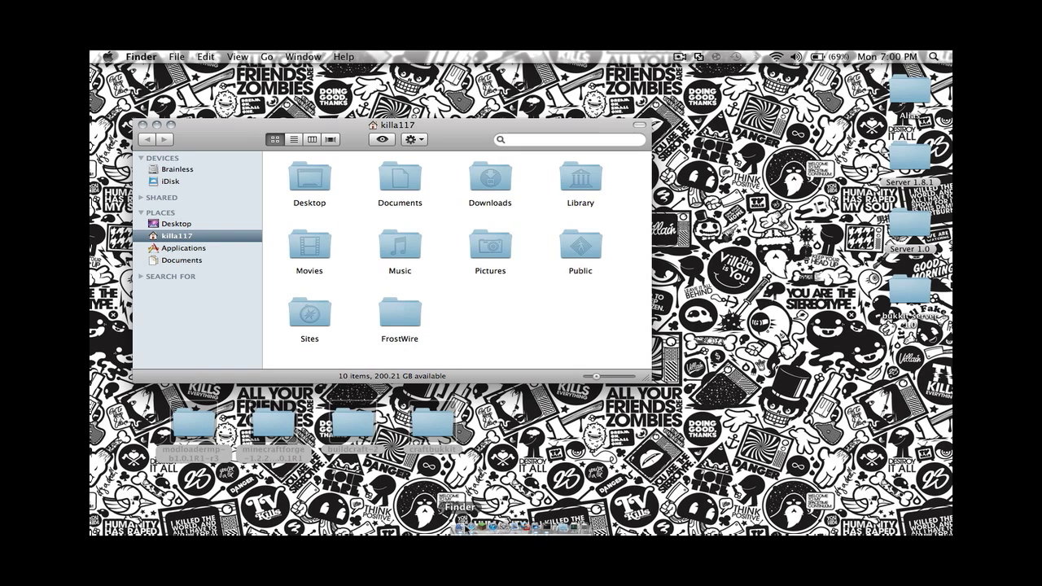
double_click(490, 174)
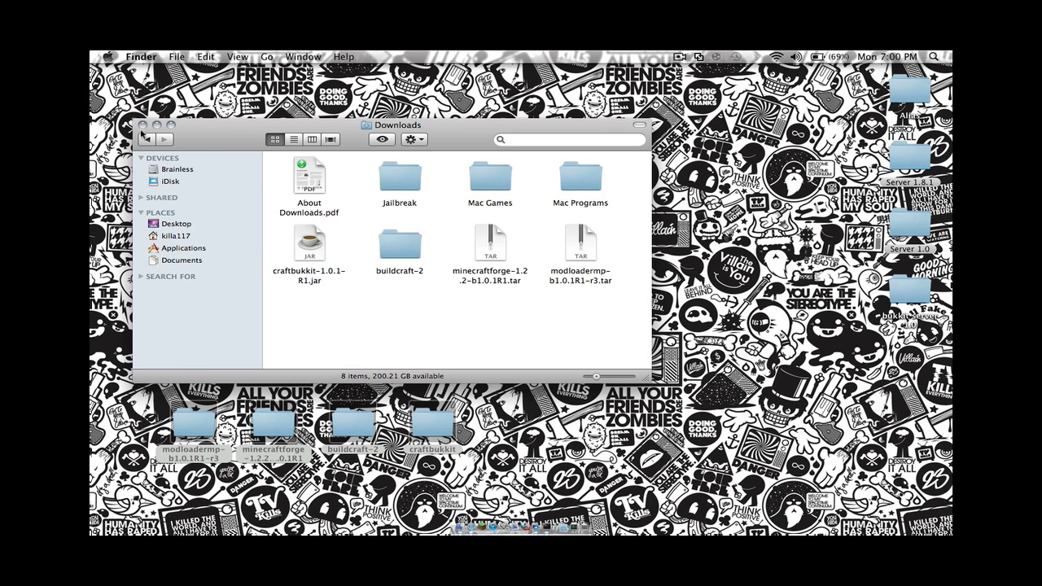
click(142, 126)
right_click(352, 430)
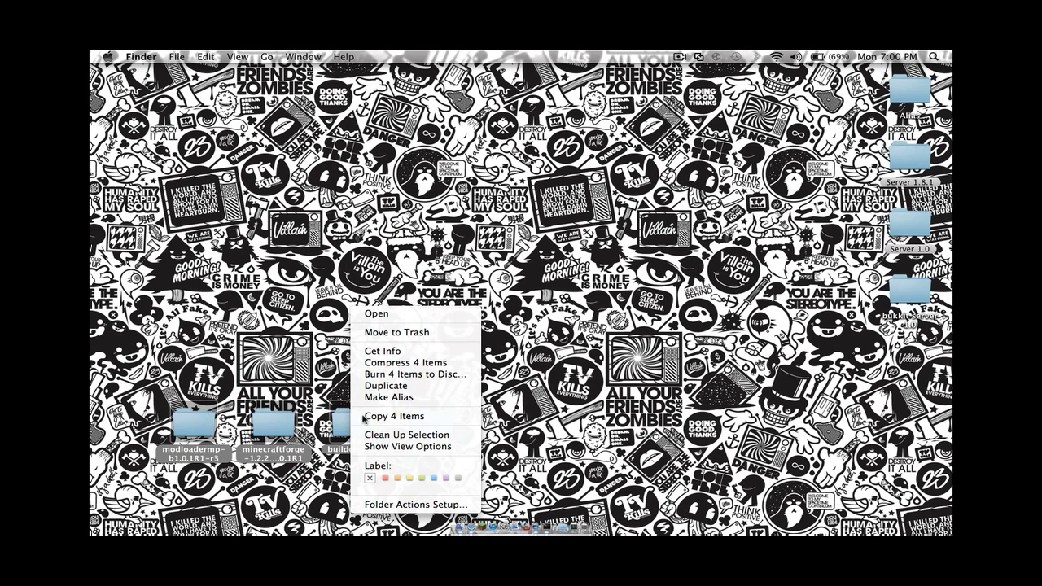
click(392, 332)
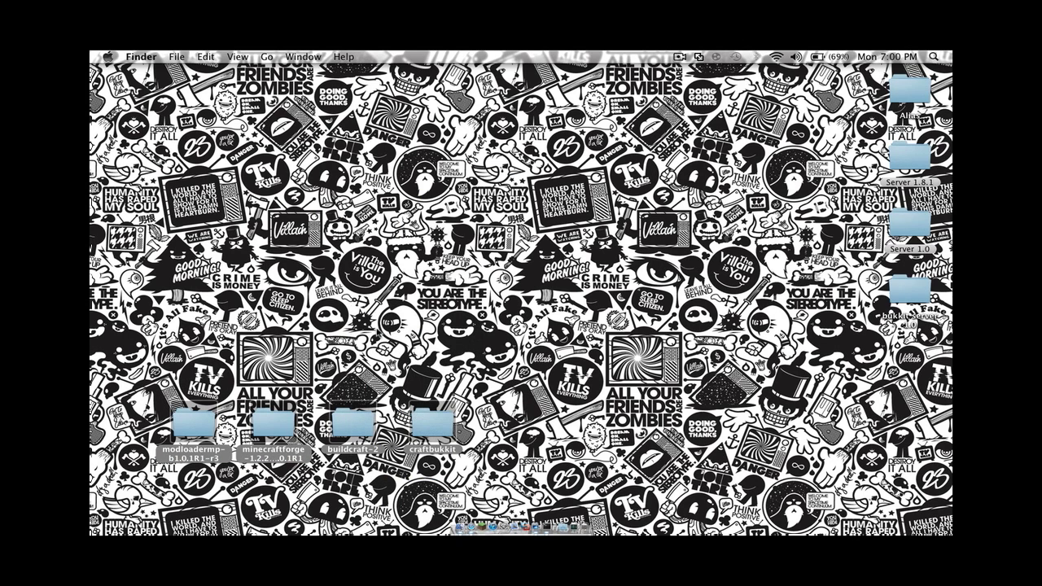
Step: Start the server by running Start.command from the bukkit server 1.0 folder and review its startup log for the BuildCraft mods
double_click(902, 288)
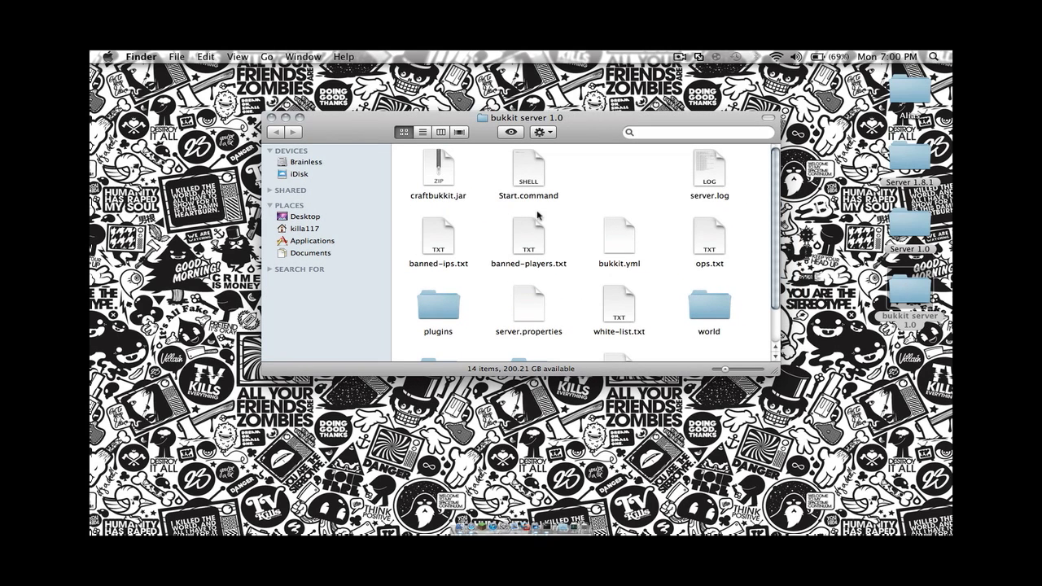
scroll(677, 271, down, 3)
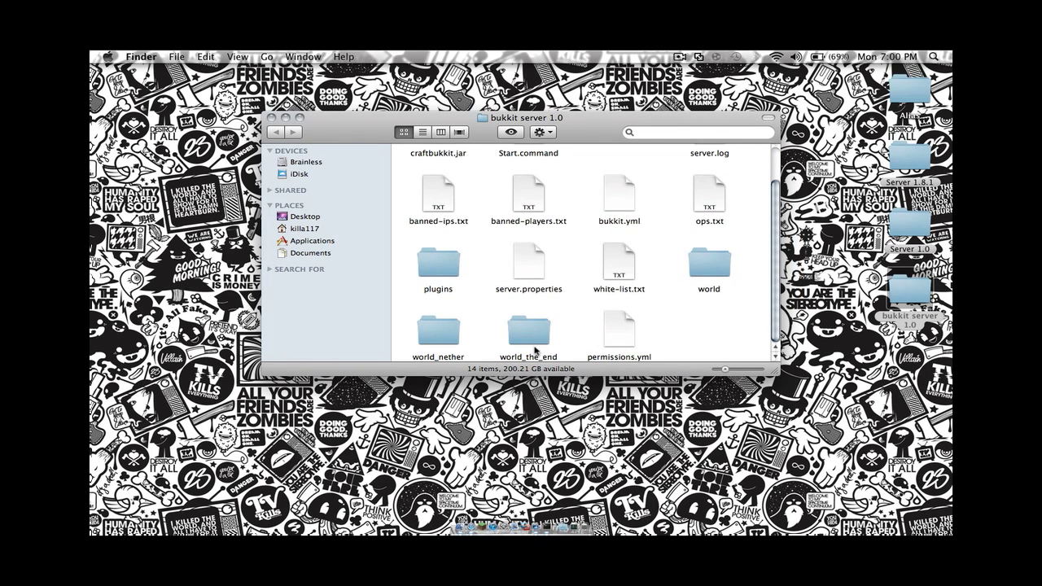
scroll(534, 350, up, 3)
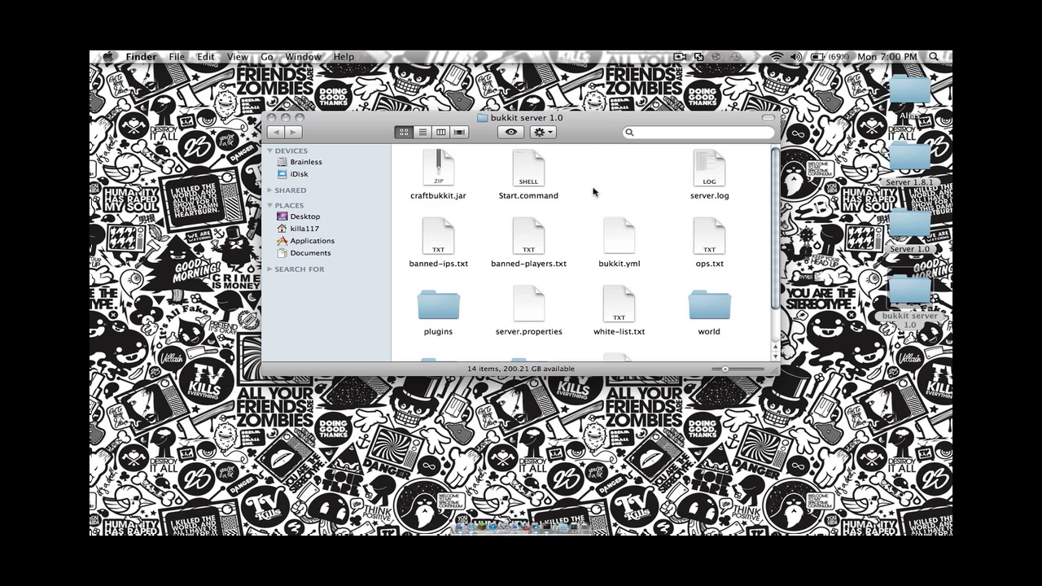
double_click(523, 177)
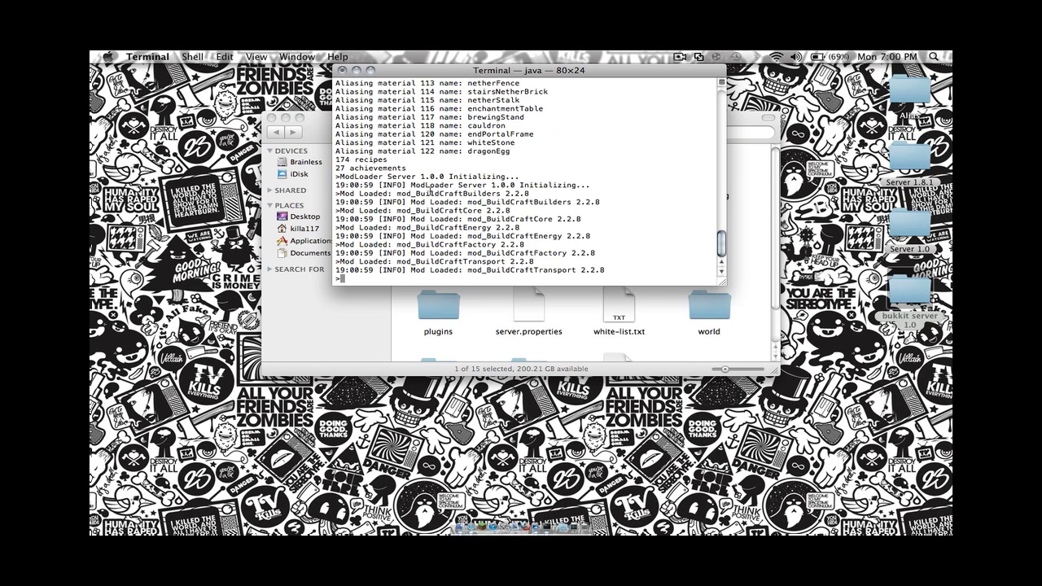
scroll(456, 211, up, 1)
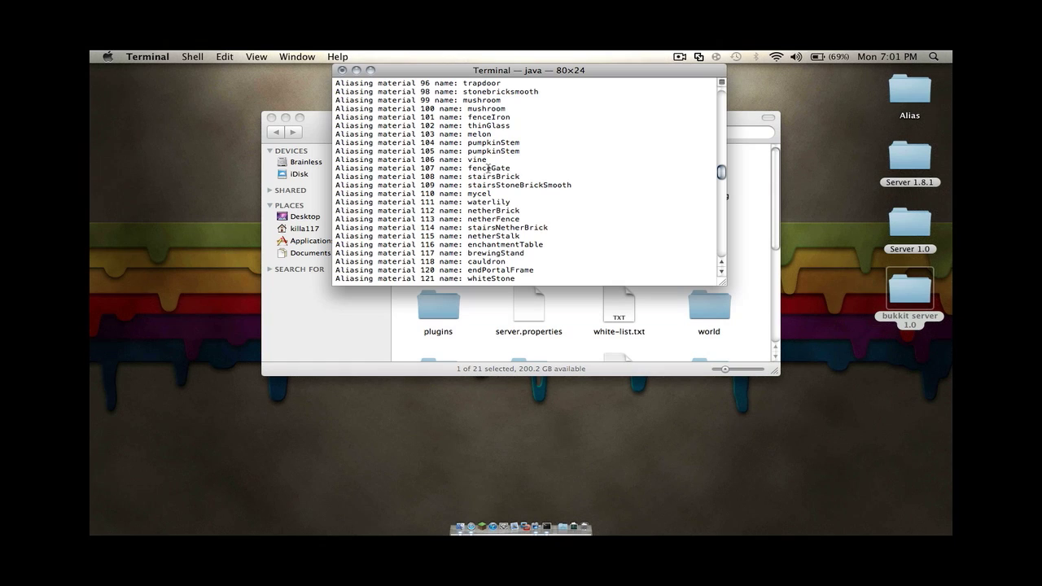
scroll(489, 169, down, 5)
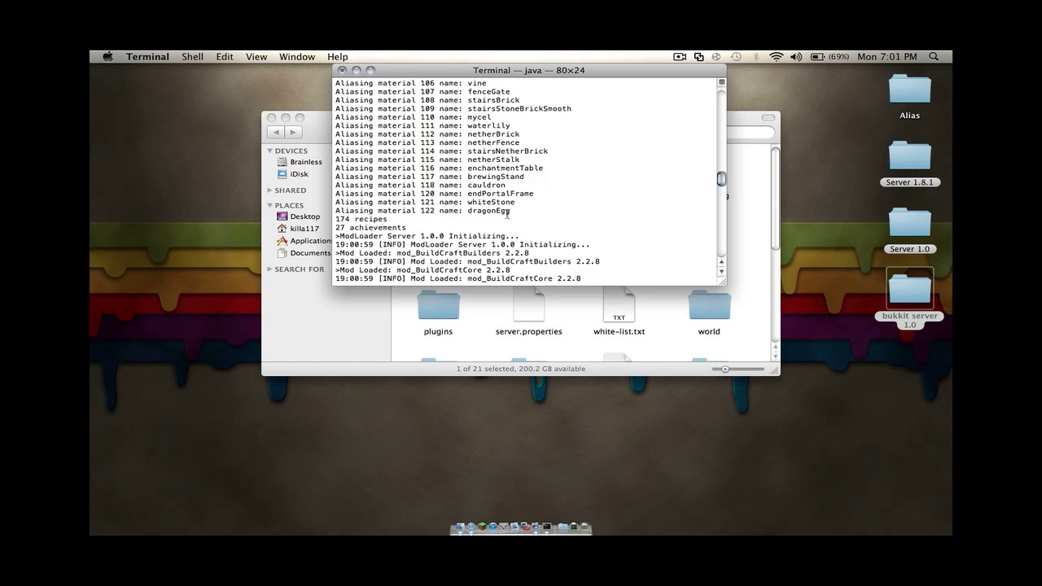
scroll(679, 236, down, 10)
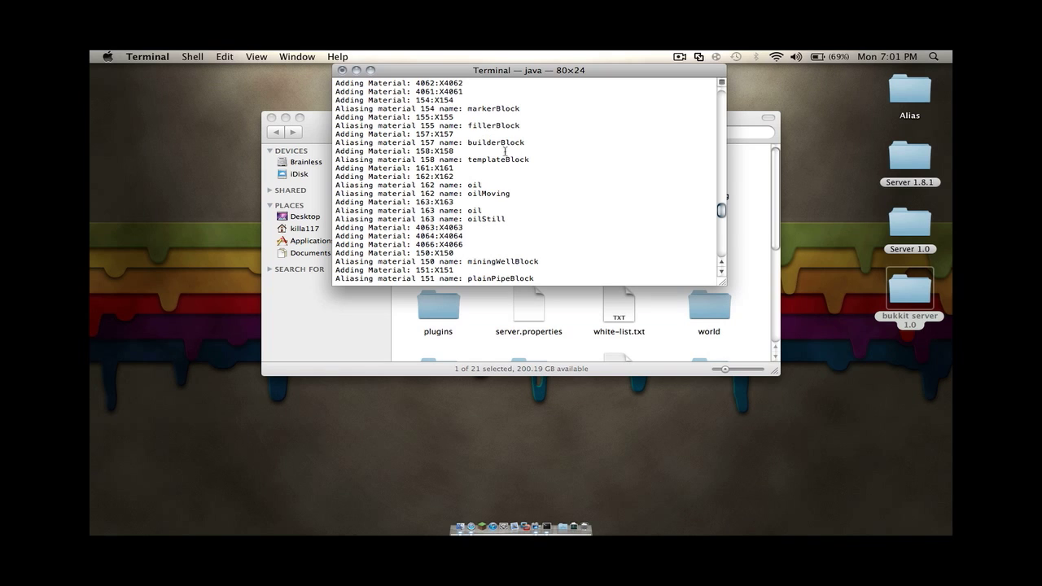
scroll(499, 172, down, 15)
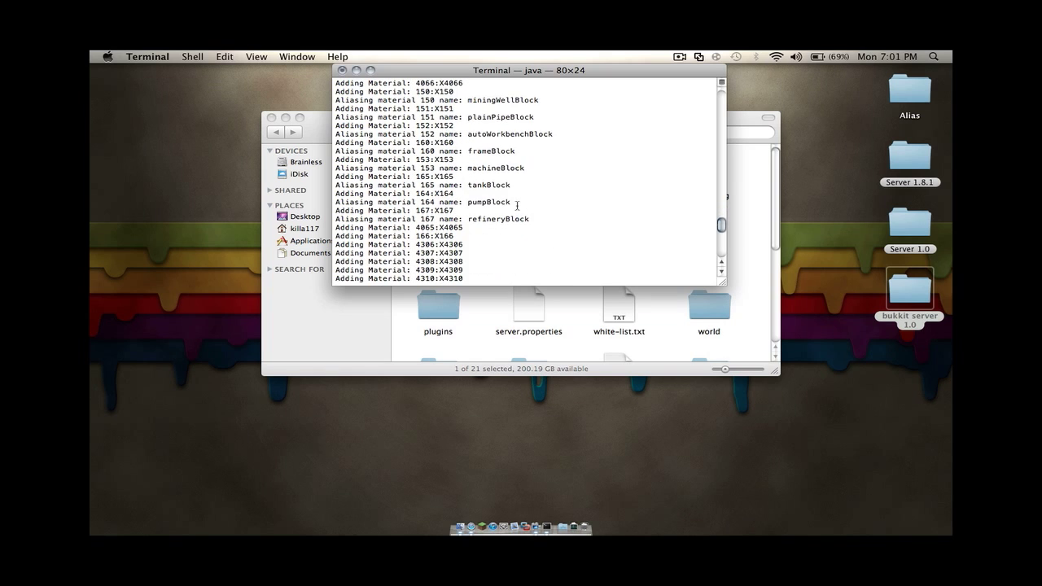
scroll(497, 204, down, 4)
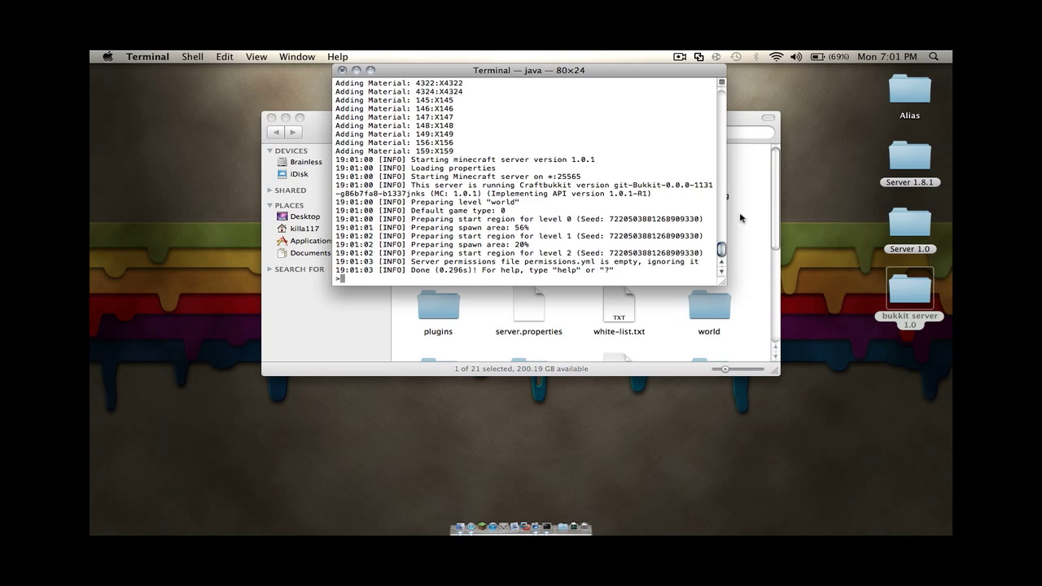
Step: Put away the server folder and Terminal windows, switch to Minecraft and log in with the saved credentials in an enlarged window
click(742, 218)
click(270, 118)
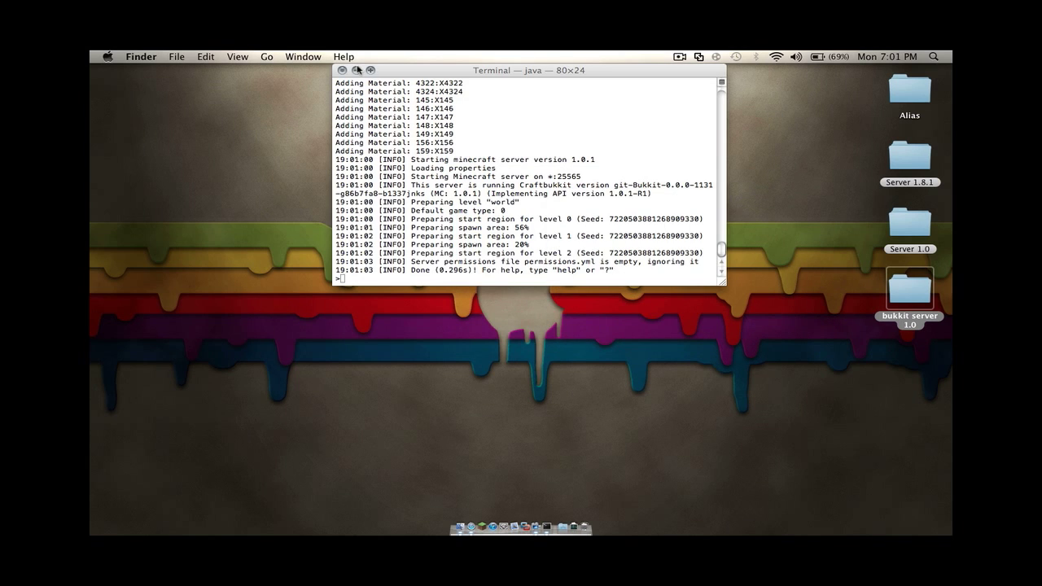
click(356, 70)
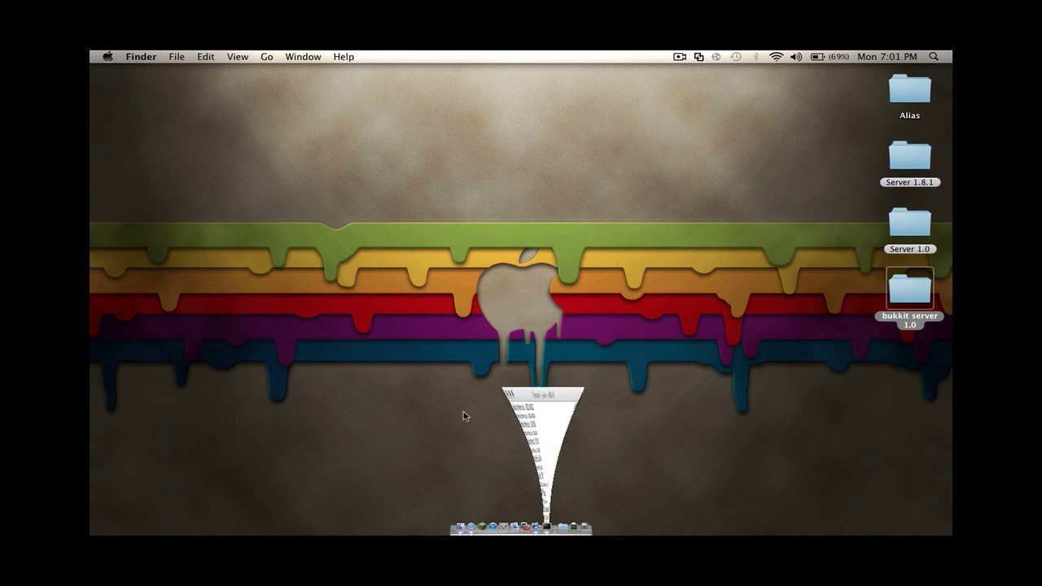
click(482, 526)
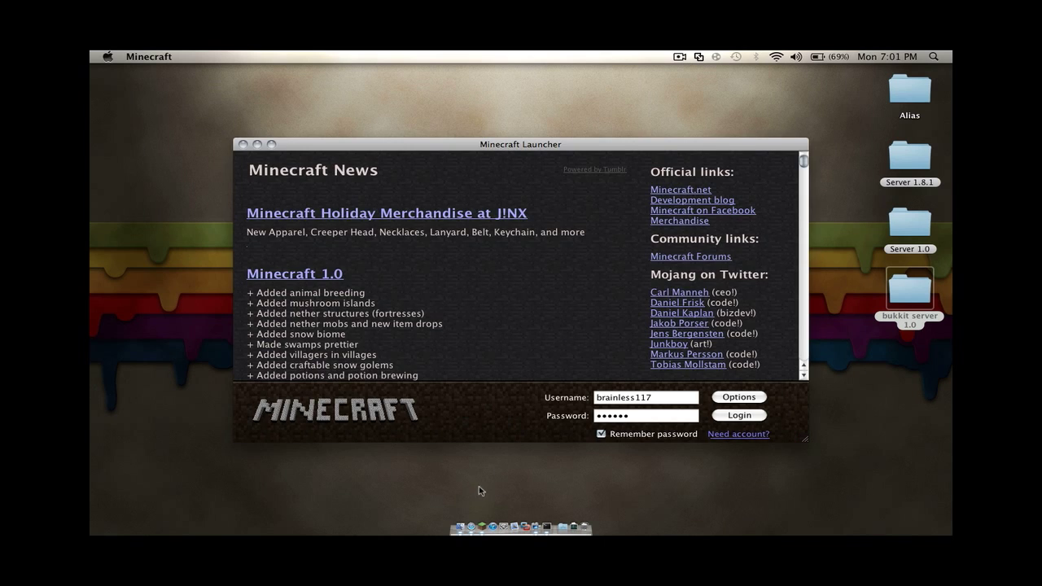
click(747, 415)
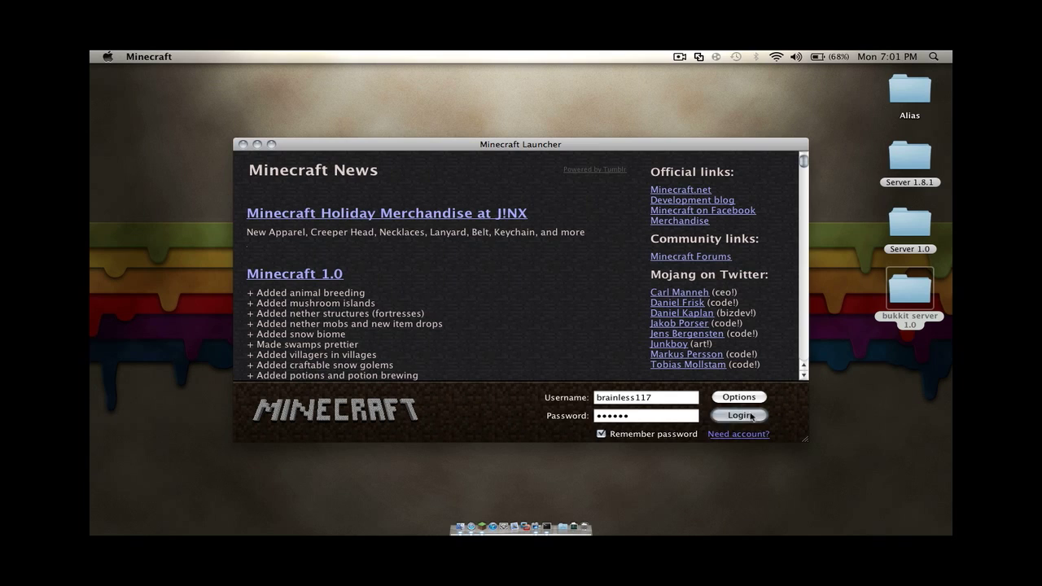
click(273, 145)
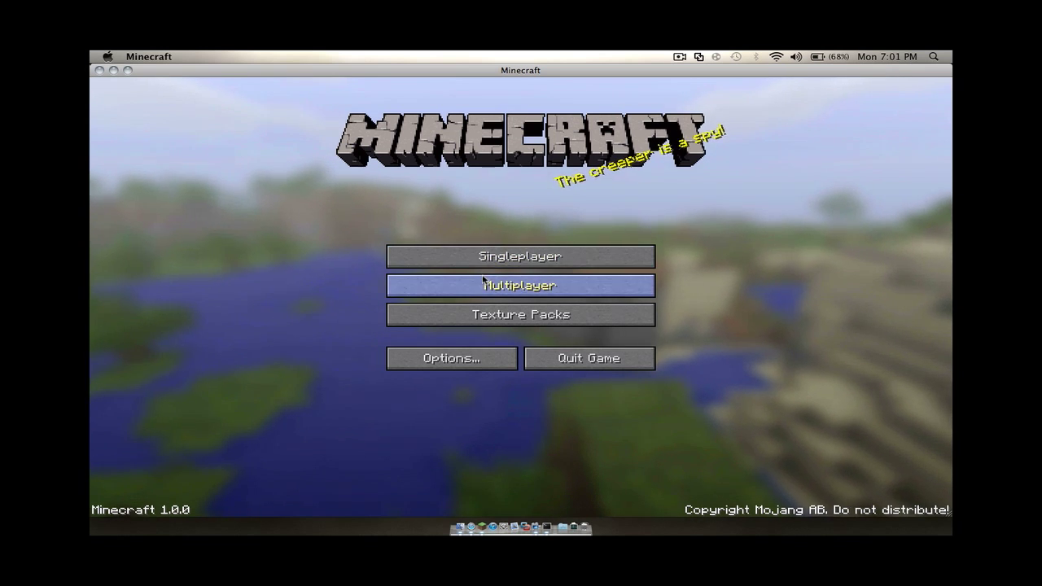
Step: Join the multiplayer server, walk around the spawn area, and open the inventory with the TooManyItems list
click(481, 281)
click(390, 467)
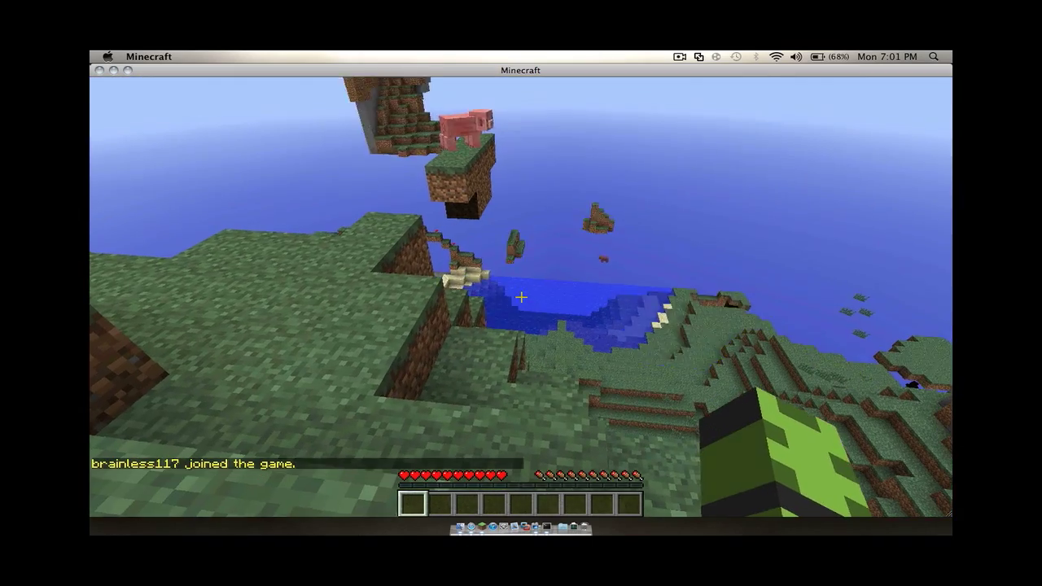
key(w)
key(space)
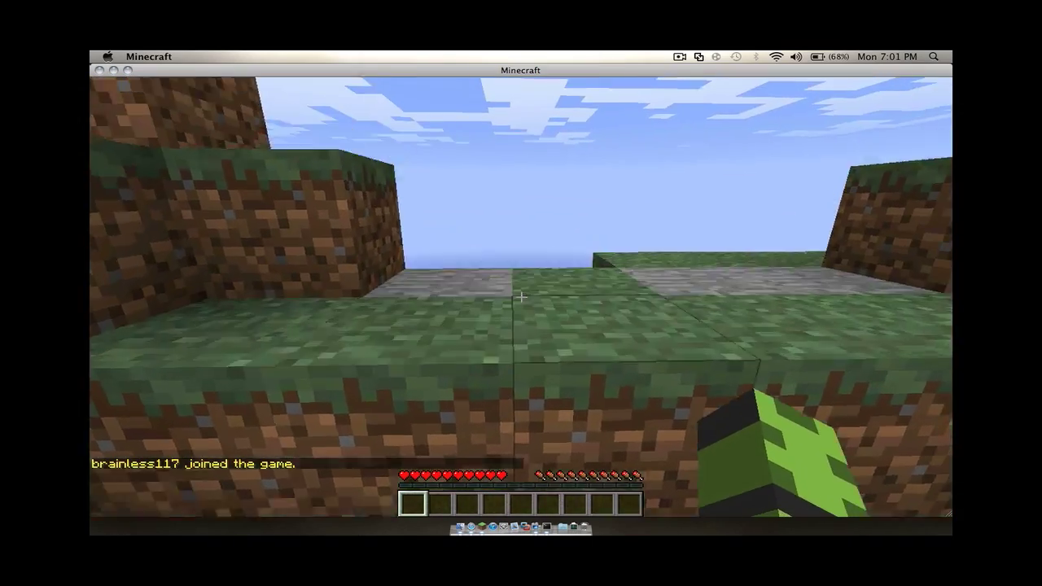
key(w)
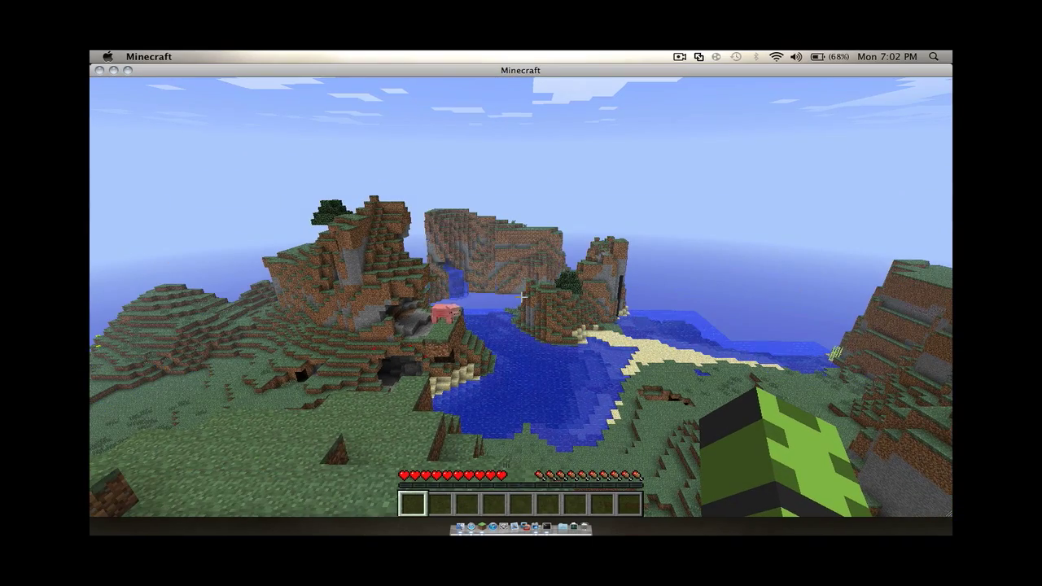
key(w)
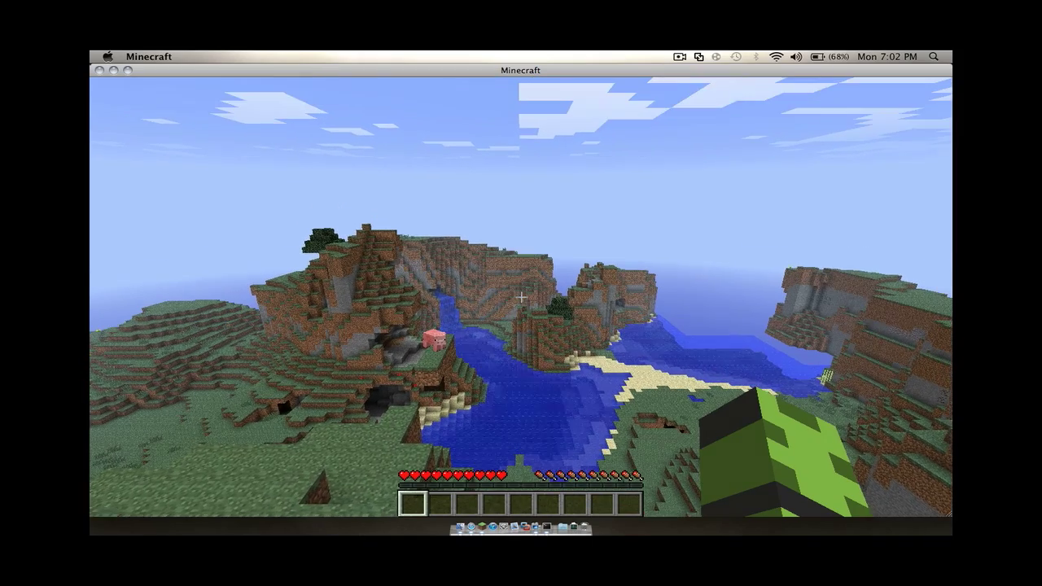
key(e)
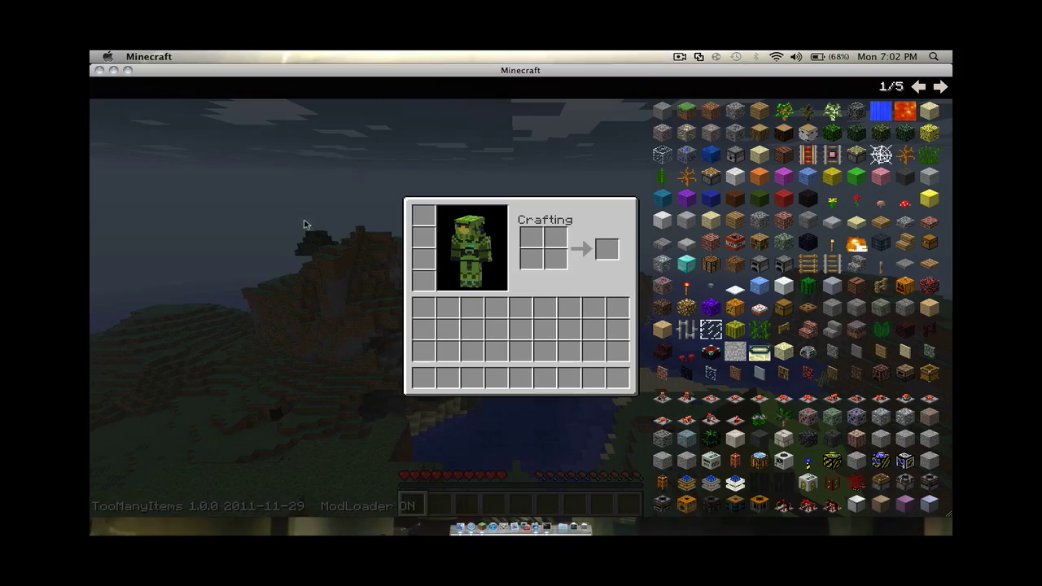
Step: Review server.properties from the bukkit server 1.0 folder in TextEdit, and close the file and the folder
click(114, 70)
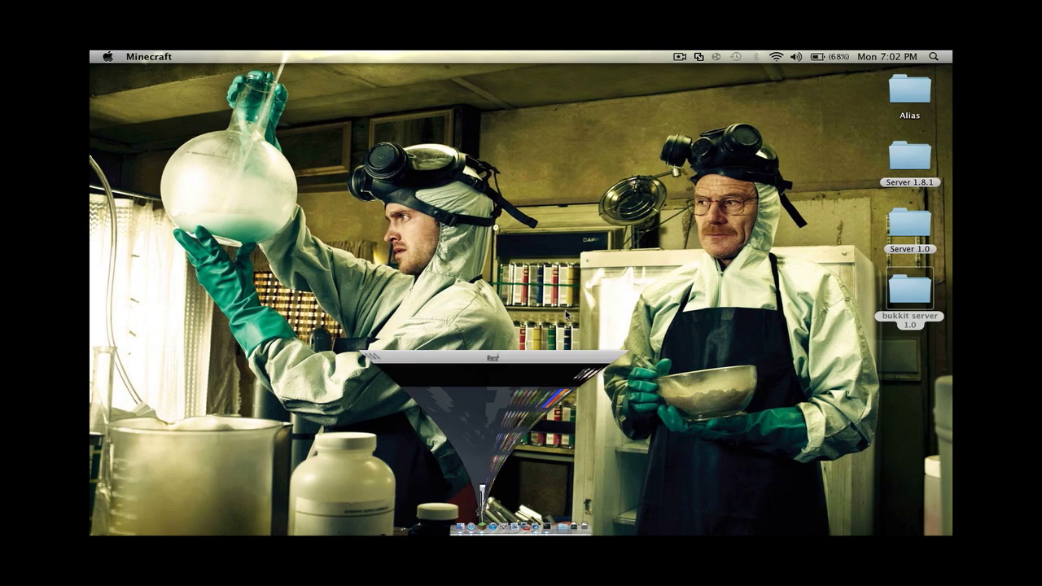
click(909, 289)
key(super+o)
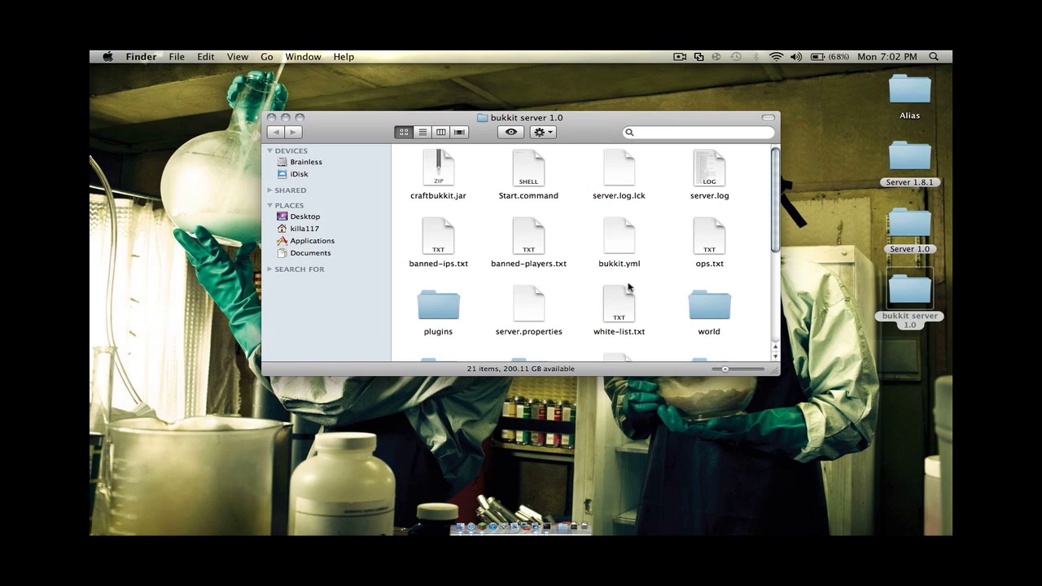
scroll(446, 258, down, 5)
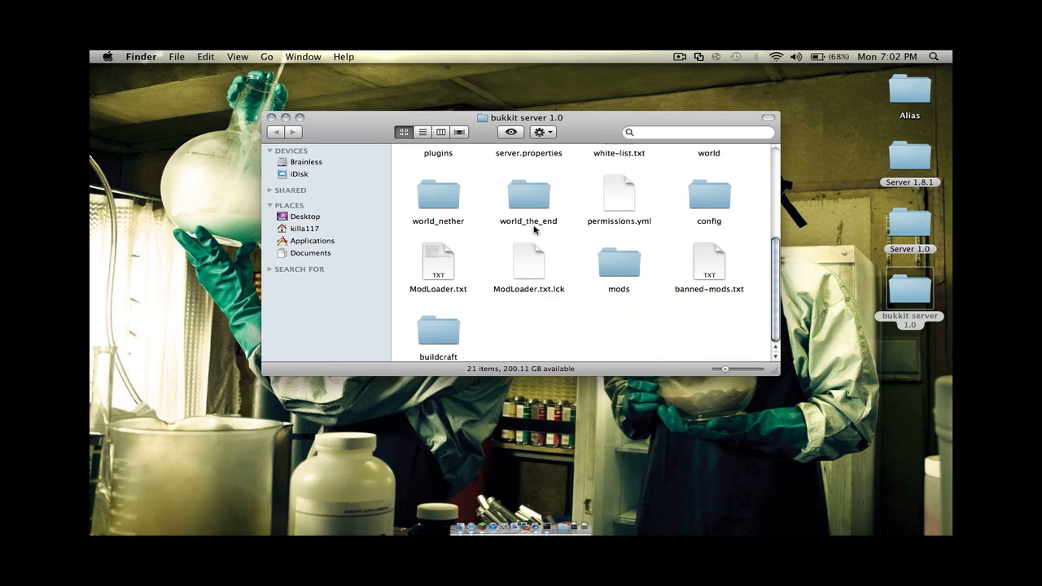
scroll(532, 228, up, 3)
right_click(523, 231)
mouse_move(541, 244)
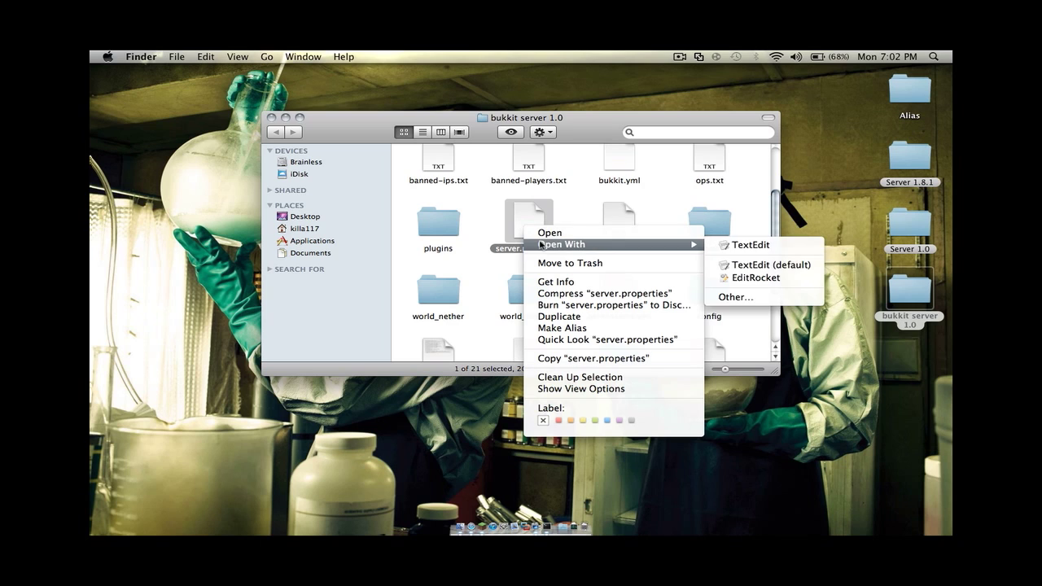
click(745, 245)
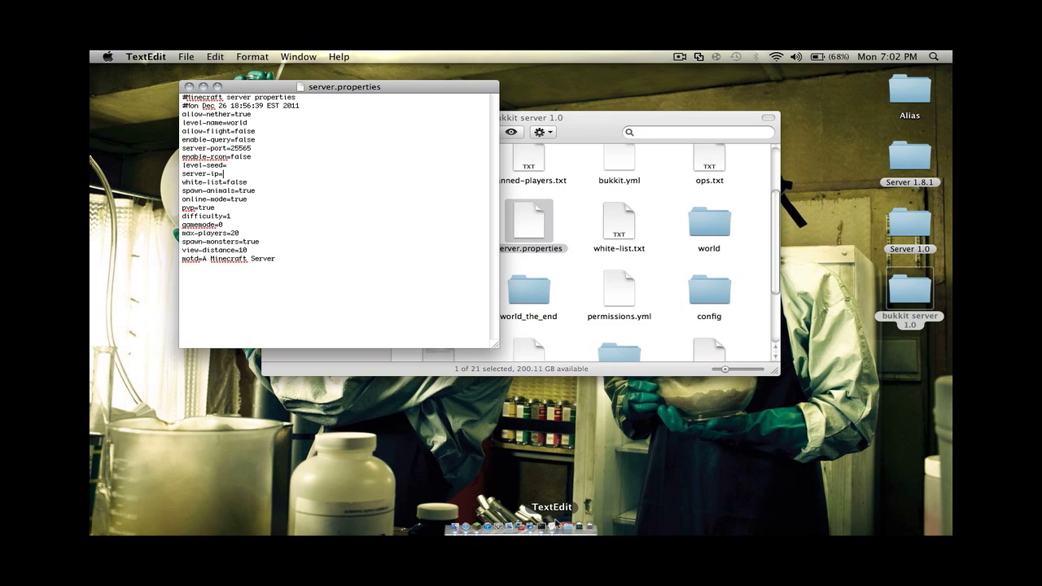
click(188, 86)
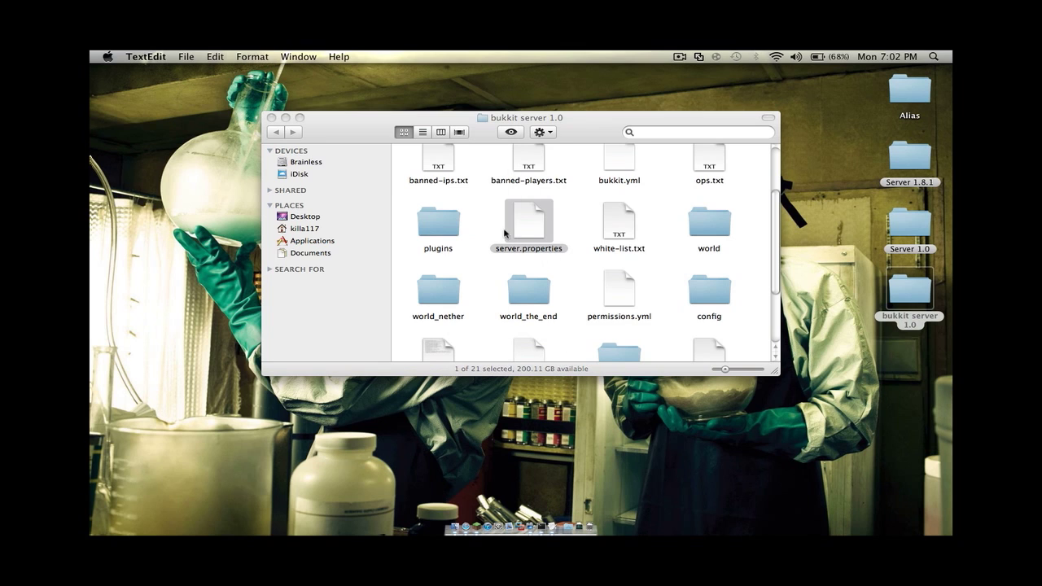
click(276, 128)
key(super+w)
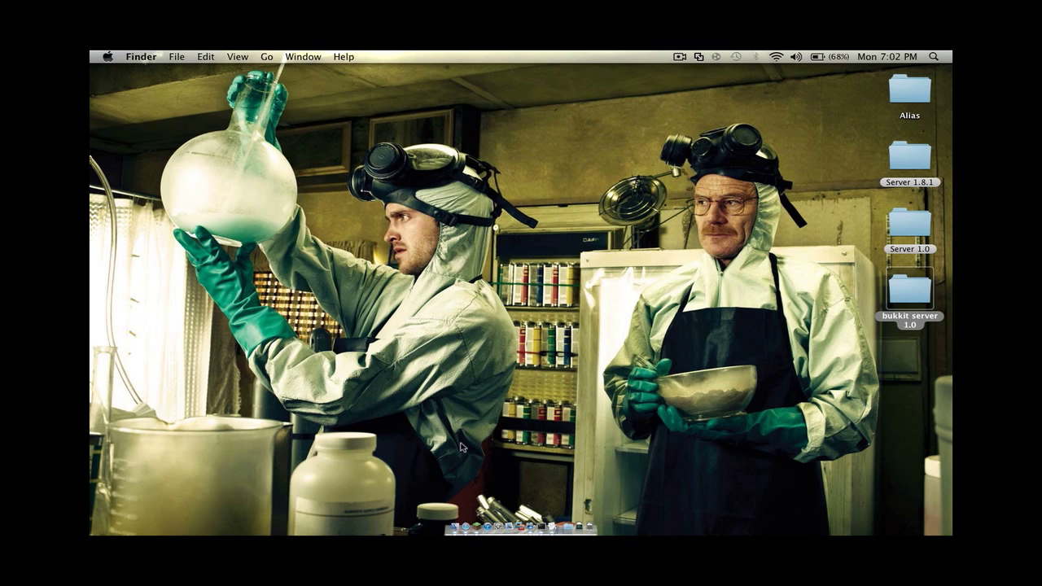
Step: Give the connected player operator rights with the op command in the server's Terminal console, and put the console away
click(543, 530)
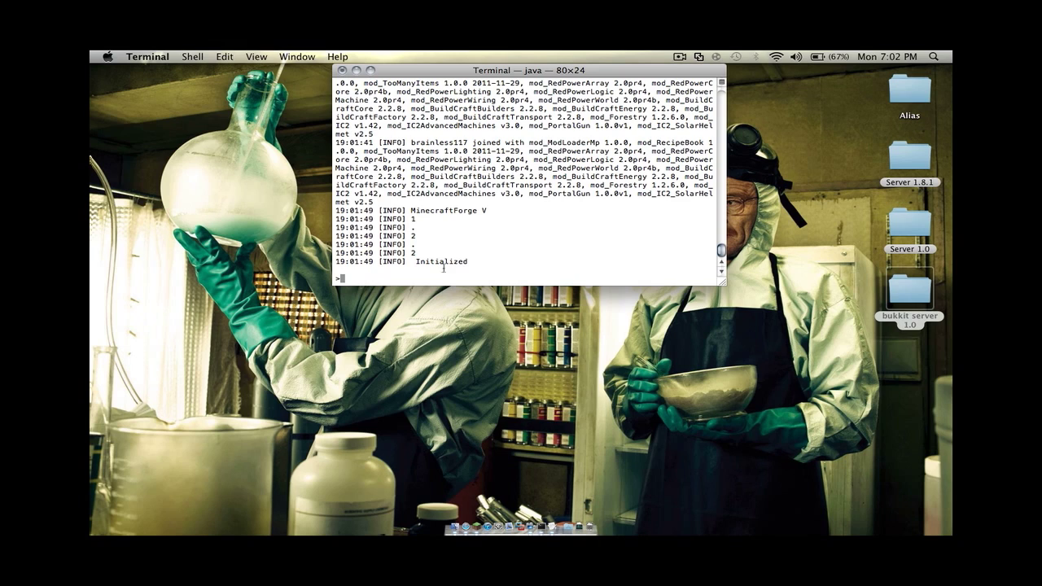
text(op brainless117)
key(Return)
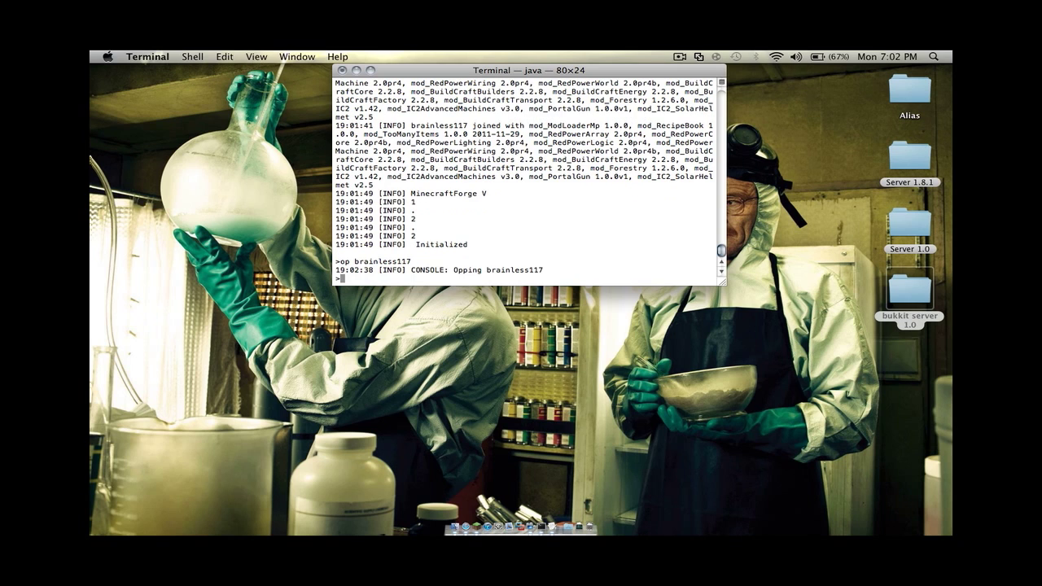
click(355, 70)
Step: Return to Minecraft and give the player three of item 152 with the /give chat command
click(478, 529)
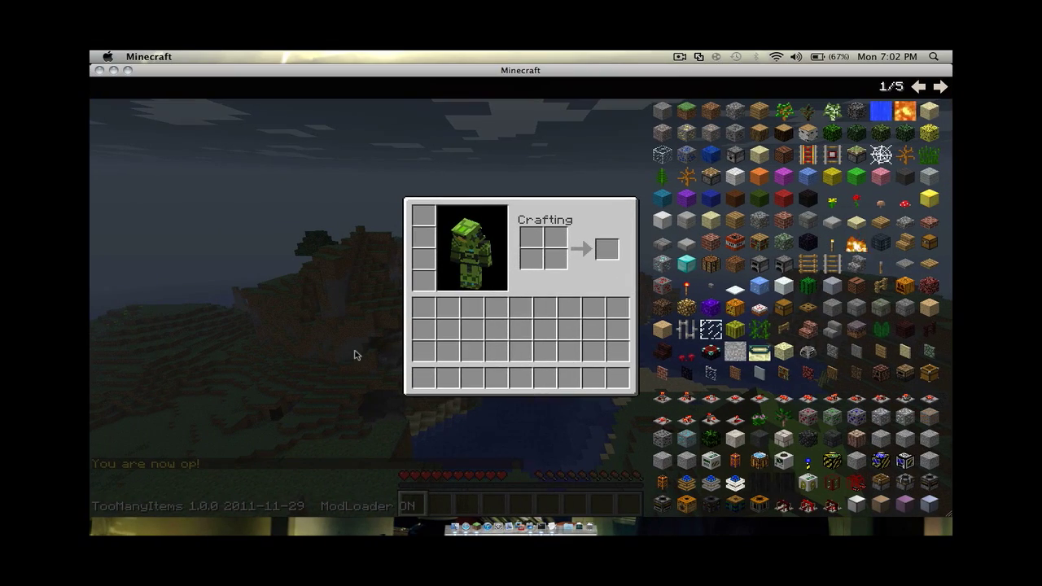
key(e)
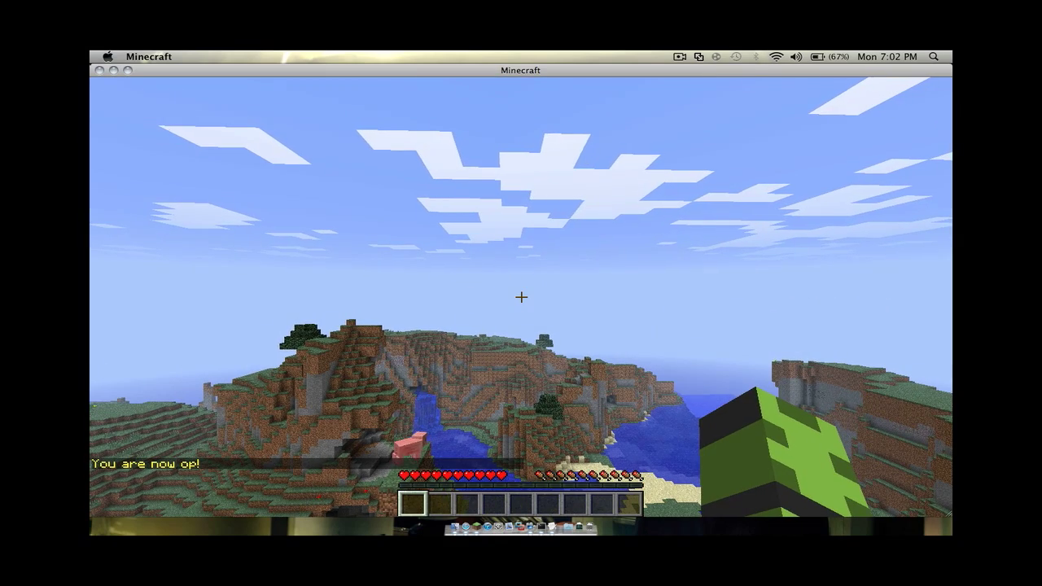
key(t)
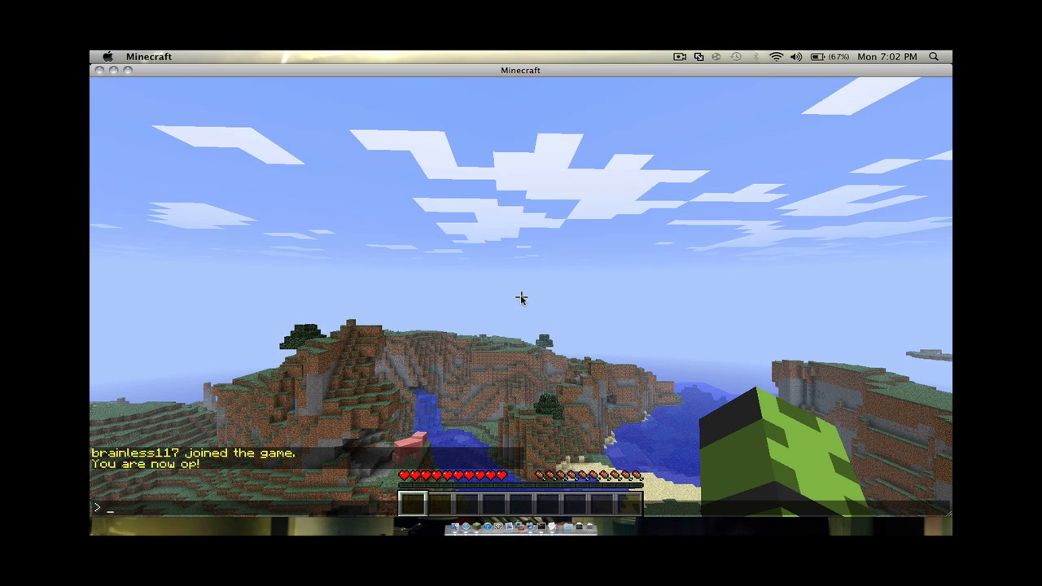
text(/)
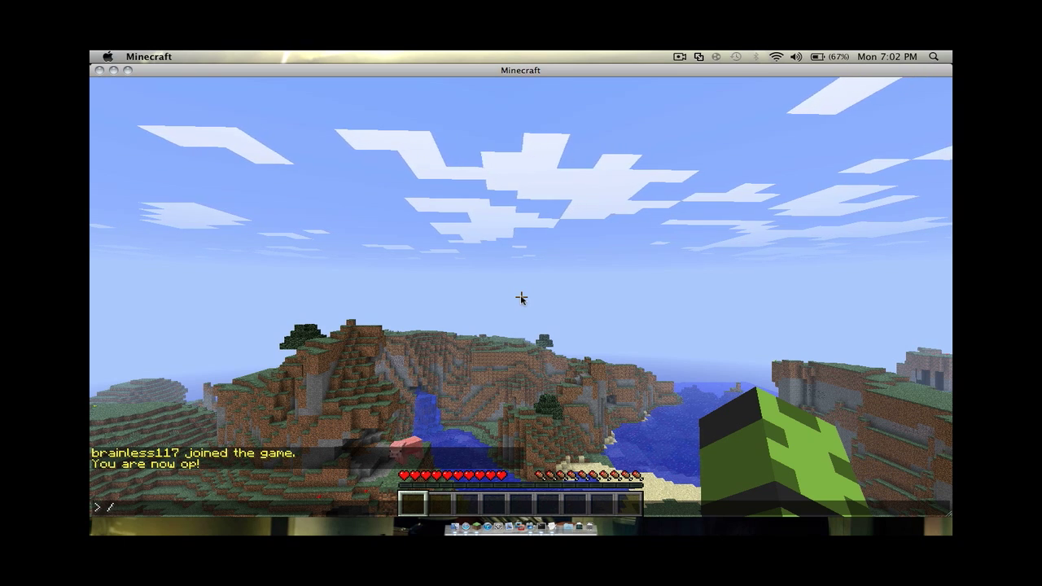
text(give br)
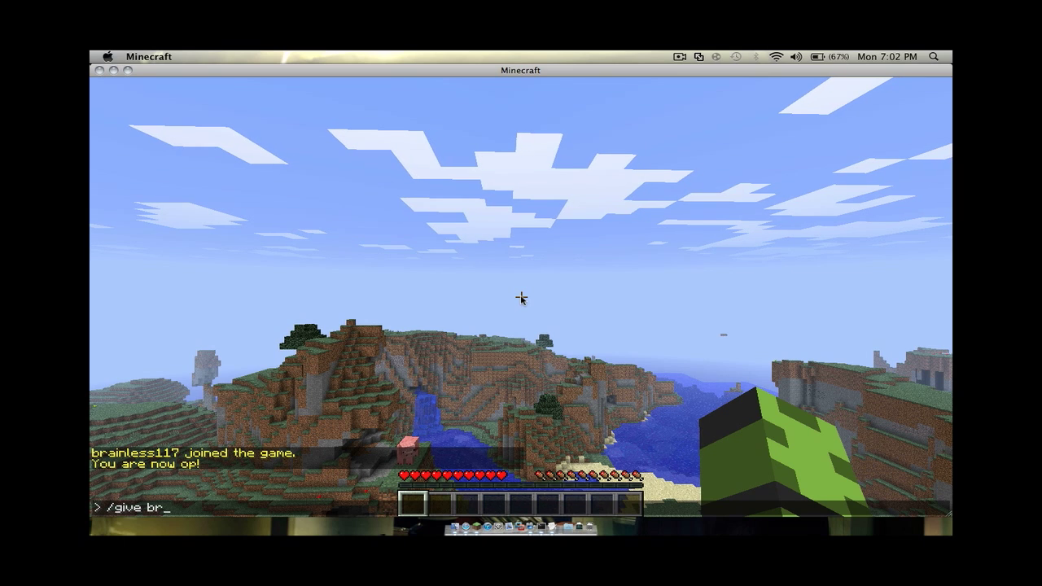
text(ainles)
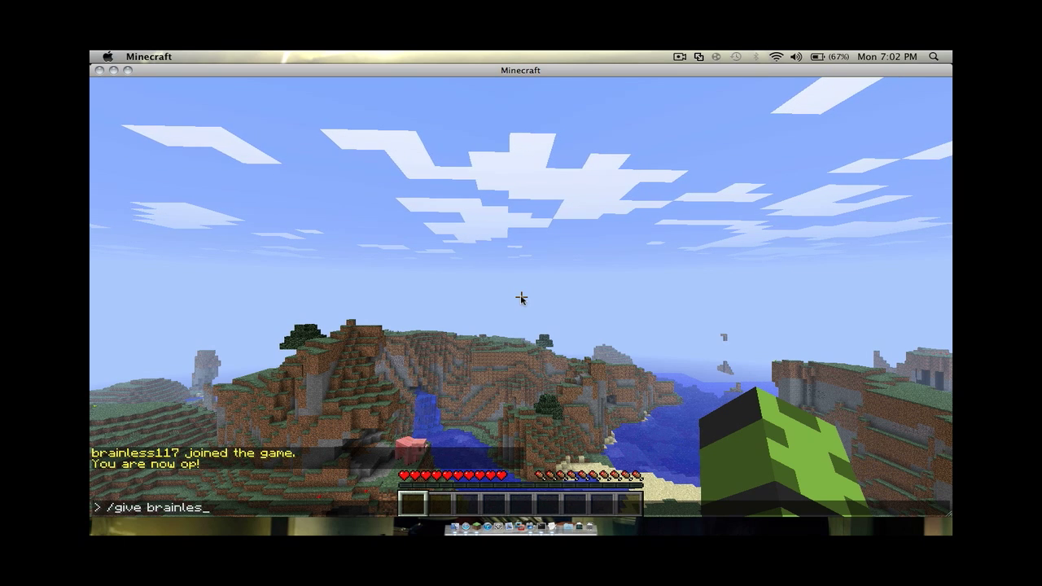
text(s11)
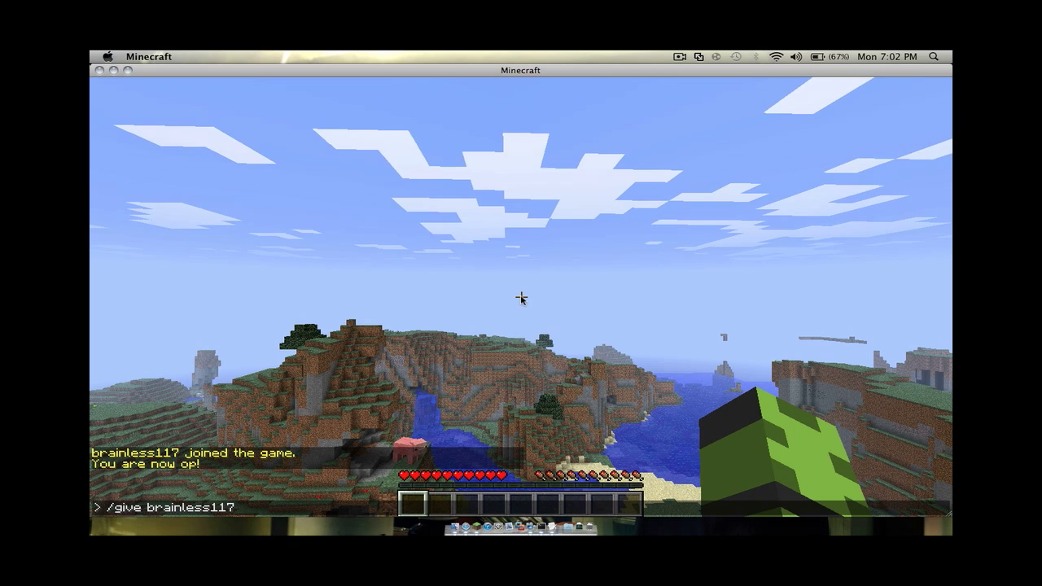
text(7 )
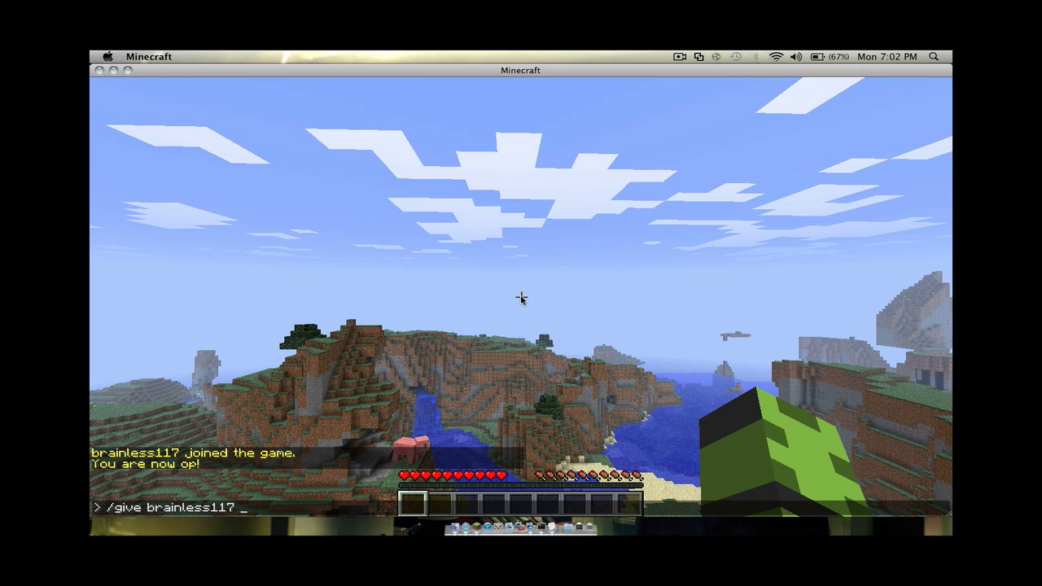
text(152)
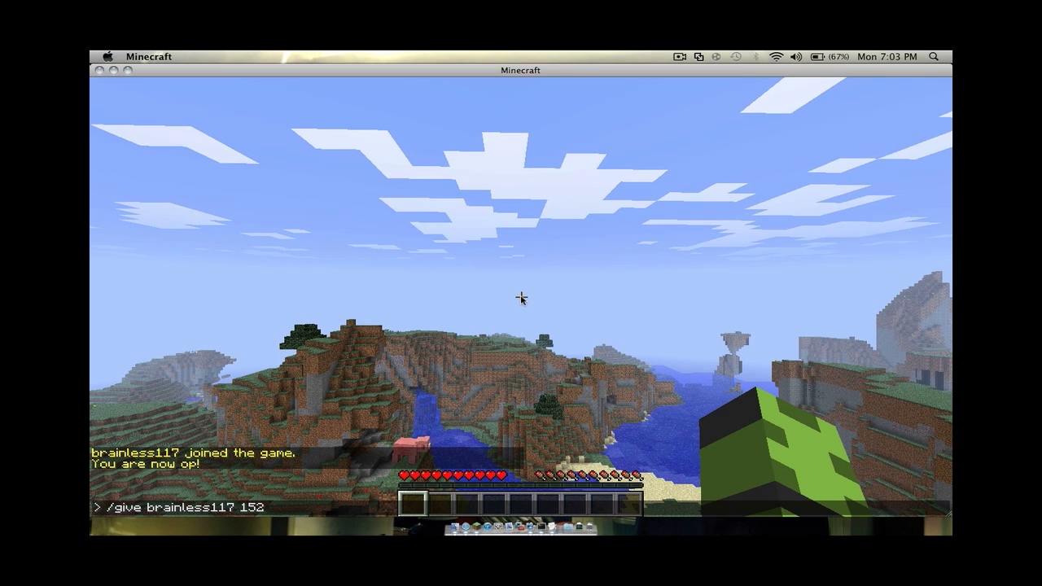
text( 3)
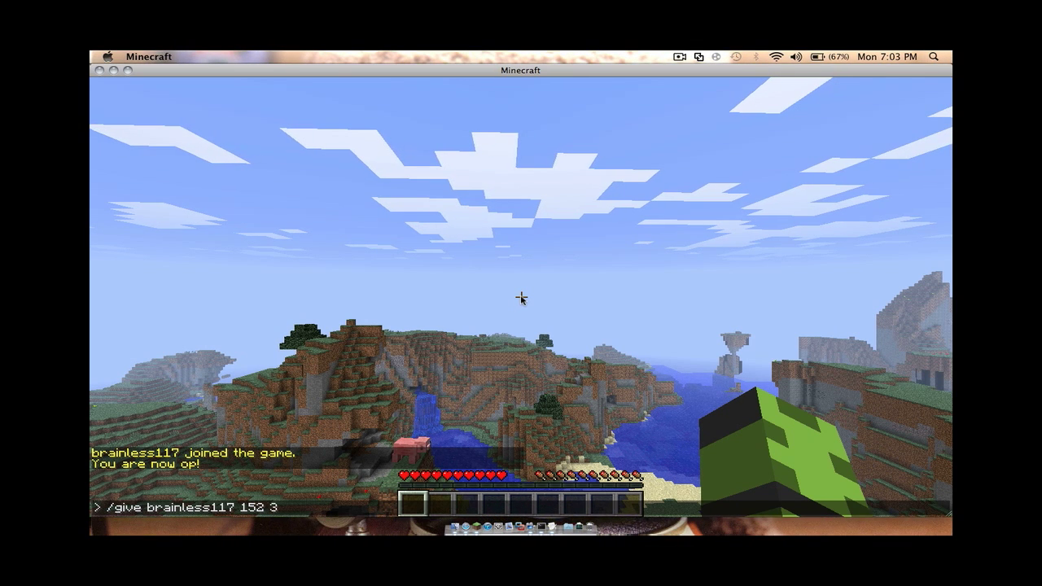
key(Return)
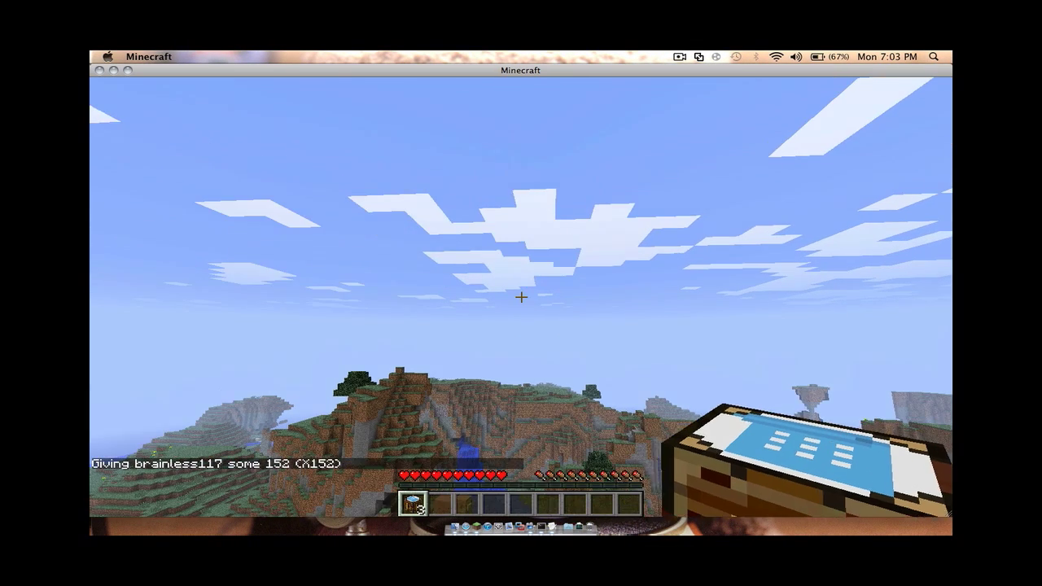
Step: Place two of the given blueprint-topped crafting tables on the grassy hilltop and put the third in one table's crafting grid
key(w)
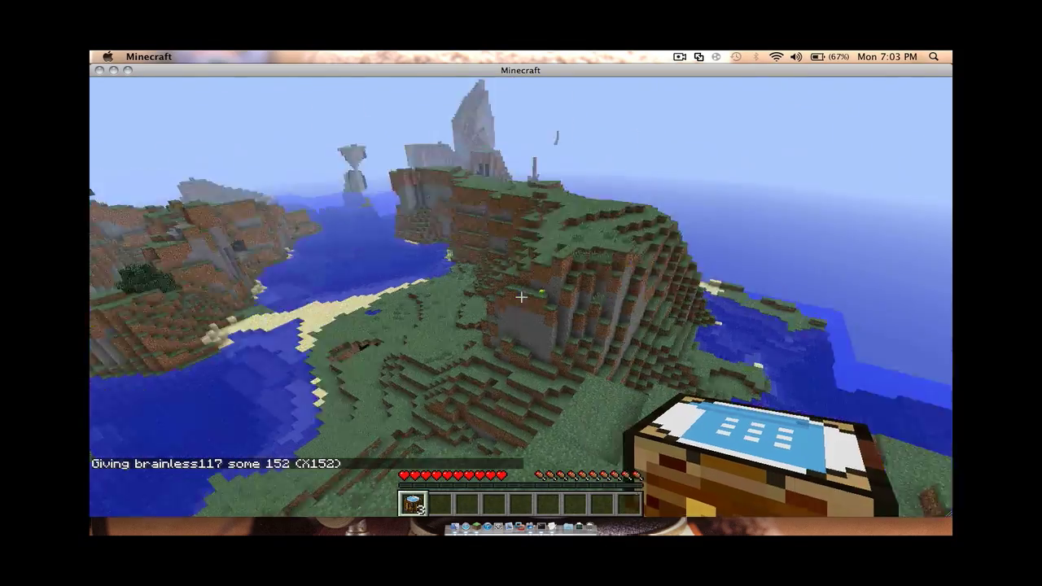
key(w)
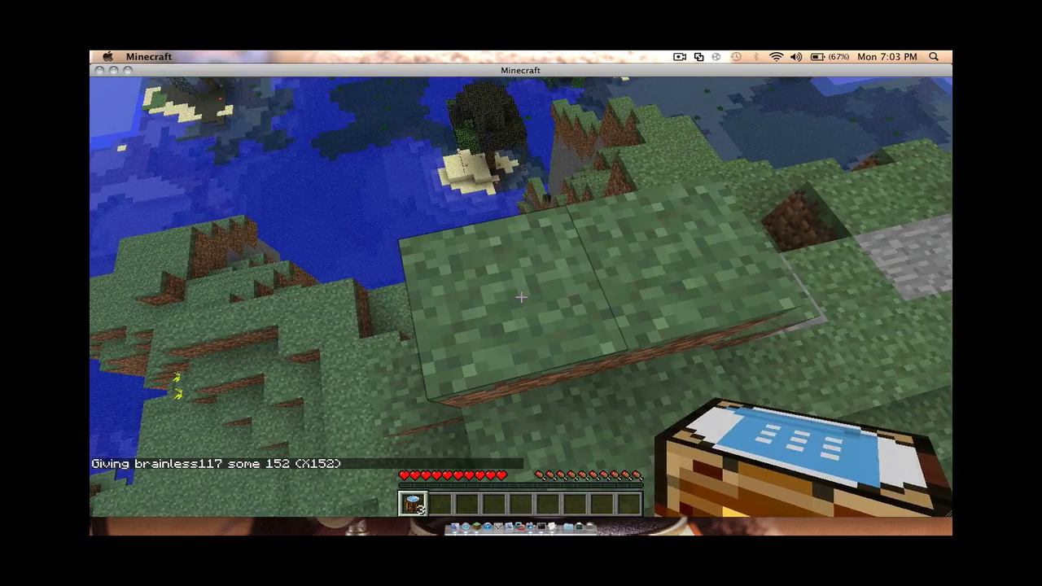
key(w)
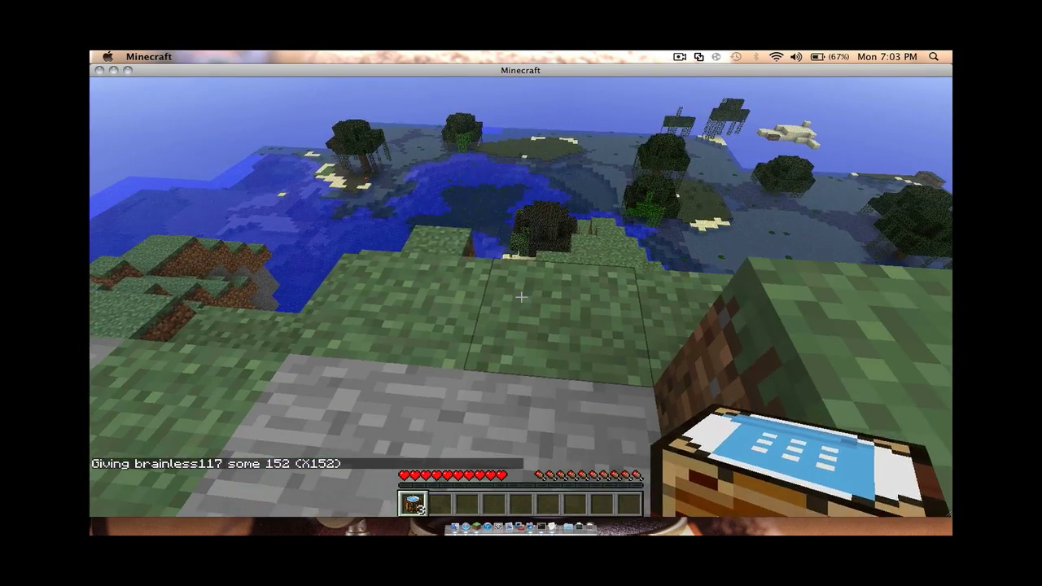
right_click(521, 297)
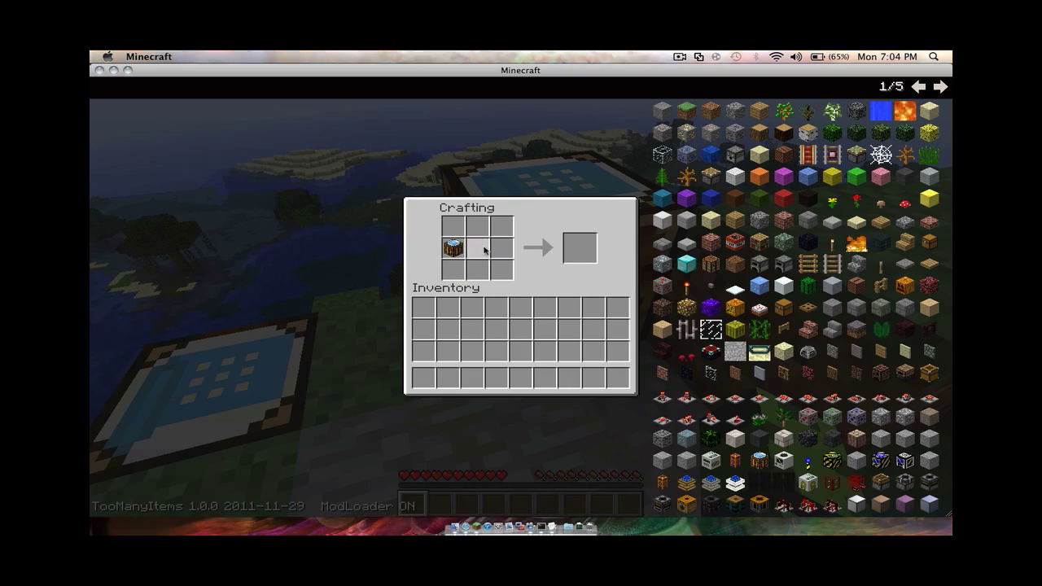
key(e)
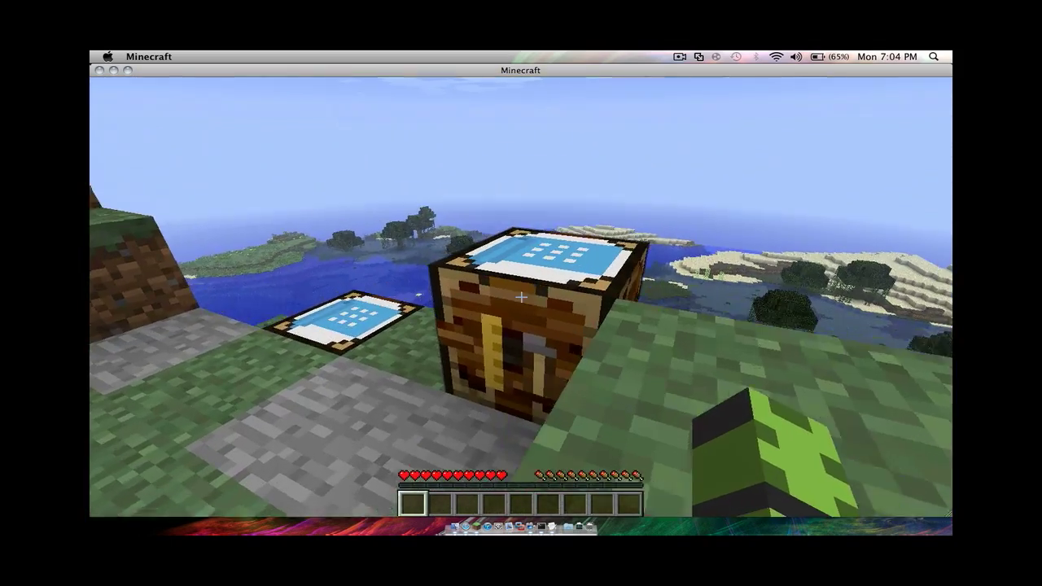
Step: Reopen the placed table's crafting grid several times to check whether the stored item is kept, comparing with the player inventory
right_click(521, 296)
key(e)
key(e)
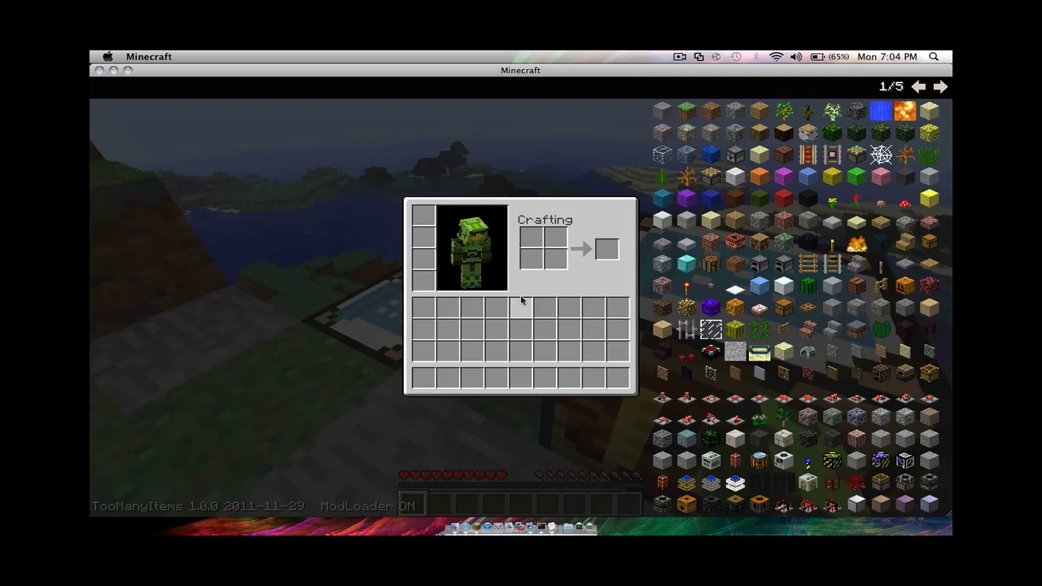
key(e)
right_click(521, 296)
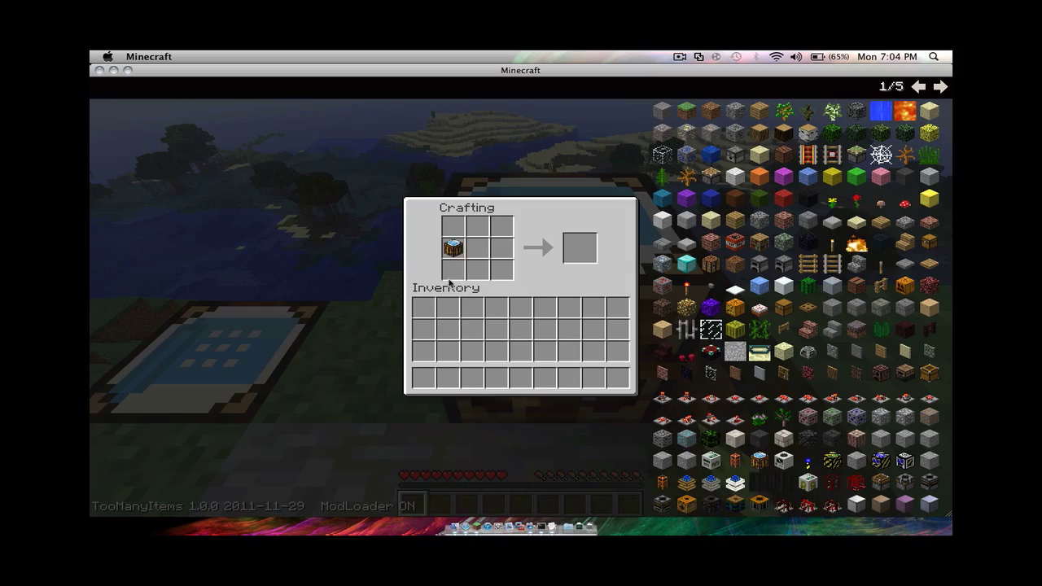
key(e)
Step: Move the stored crafting table from the grid to the third hotbar slot, and drop it on the ground
right_click(521, 296)
click(453, 247)
click(472, 377)
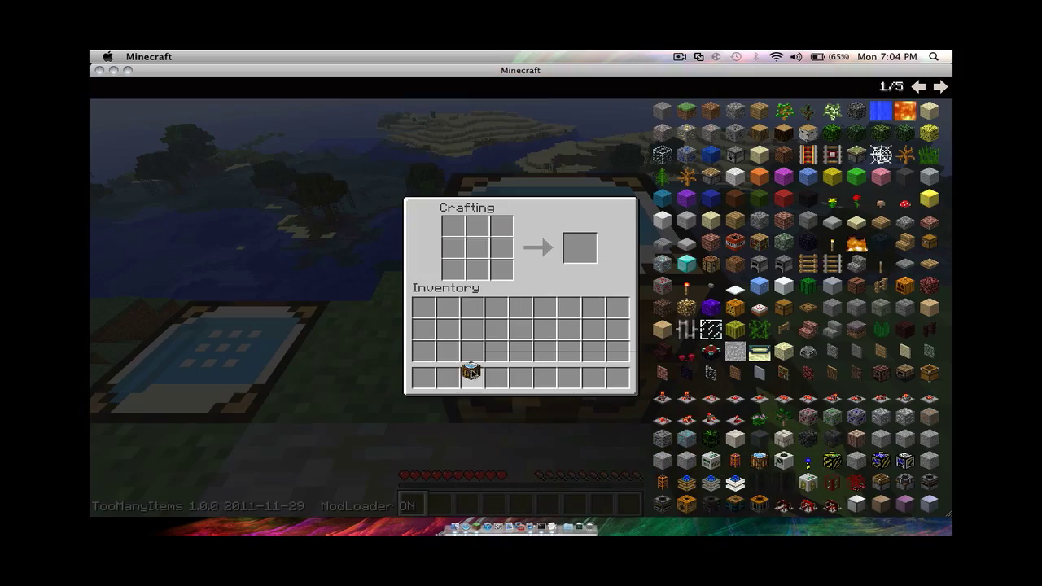
key(e)
scroll(521, 296, down, 1)
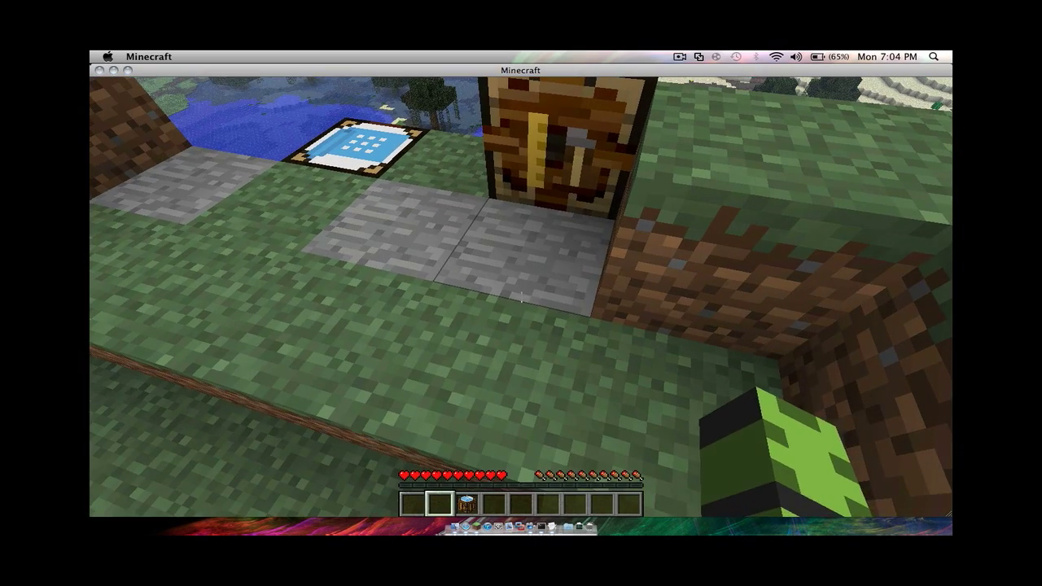
key(q)
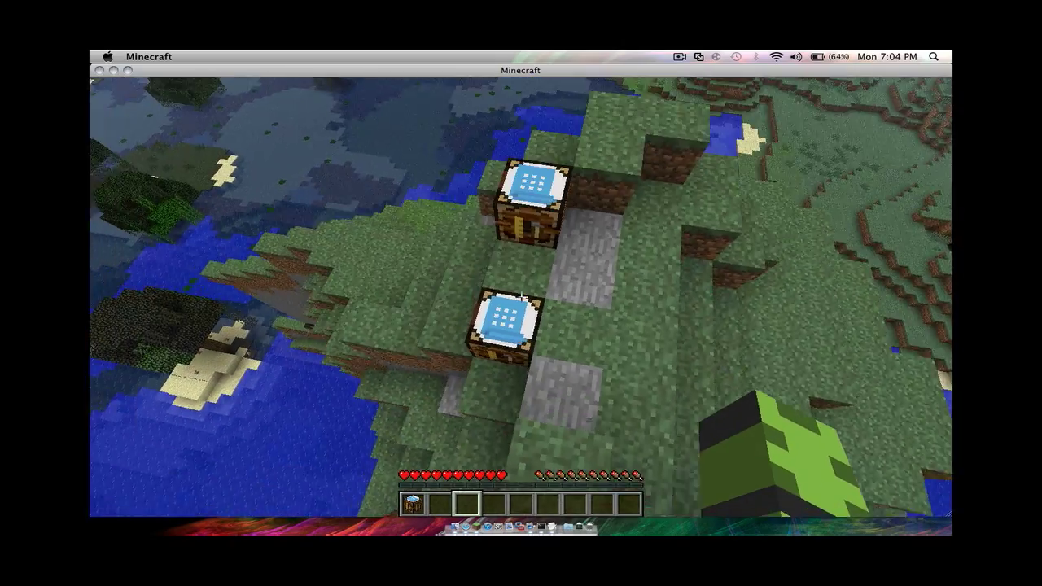
key(w)
key(w)
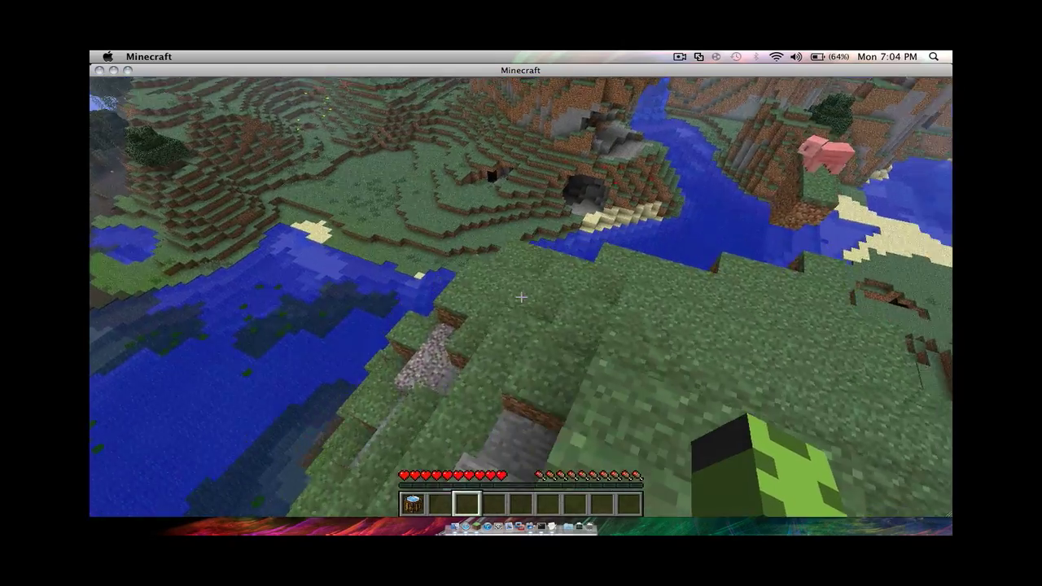
key(w)
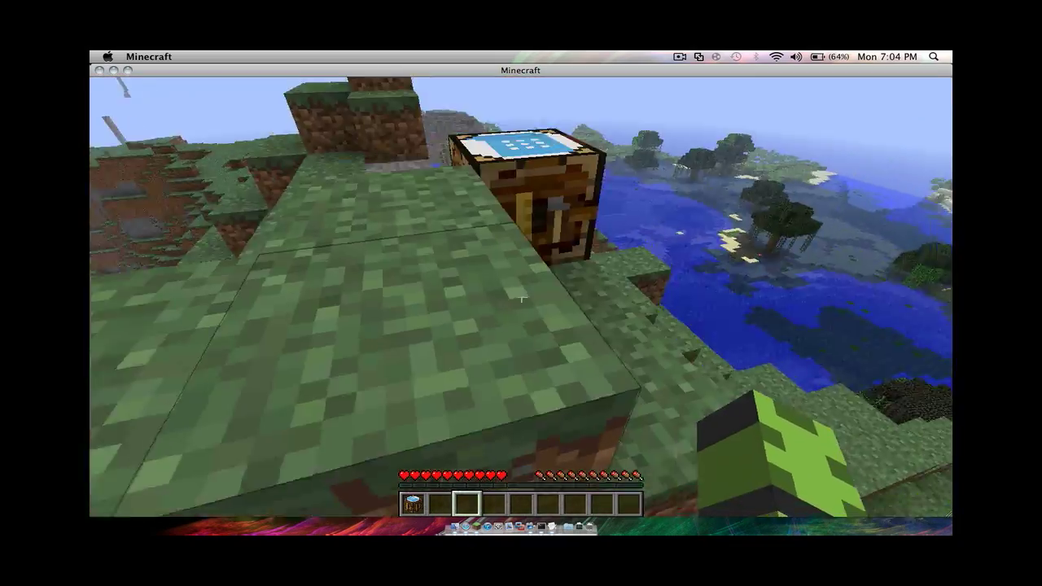
key(w)
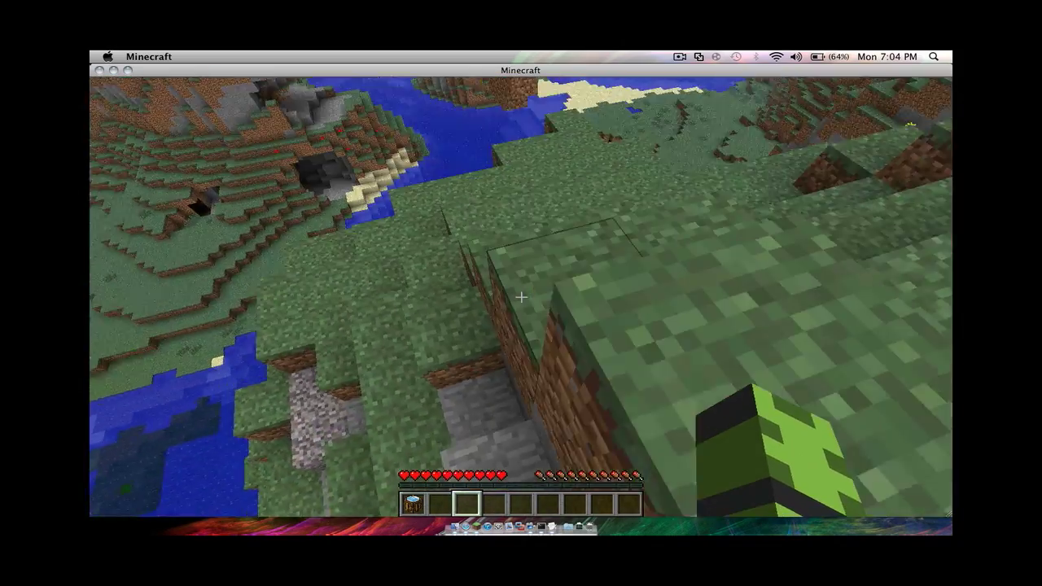
key(w)
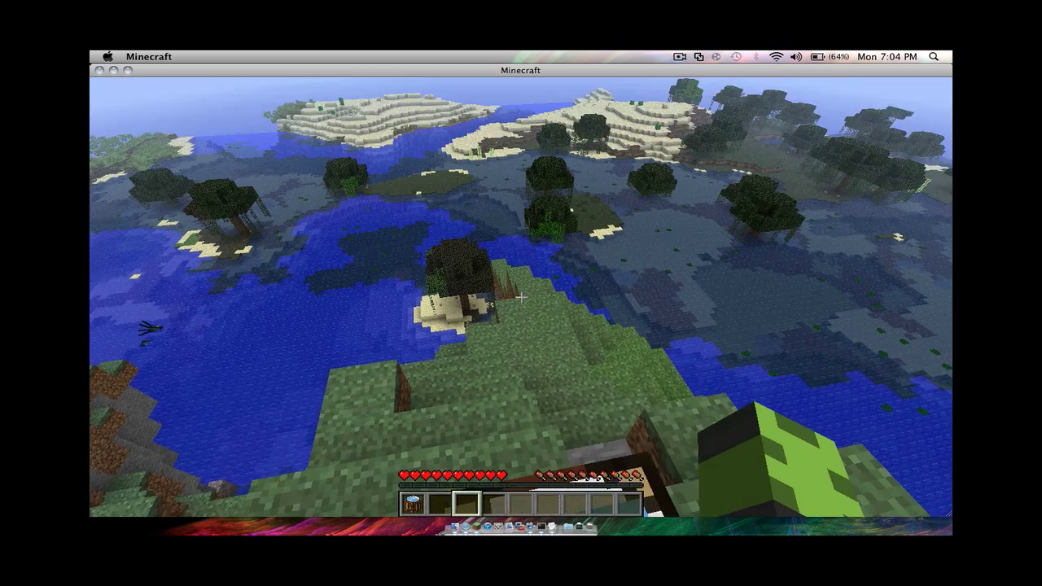
Step: Pause the game, leave the world and close the Minecraft window
key(Escape)
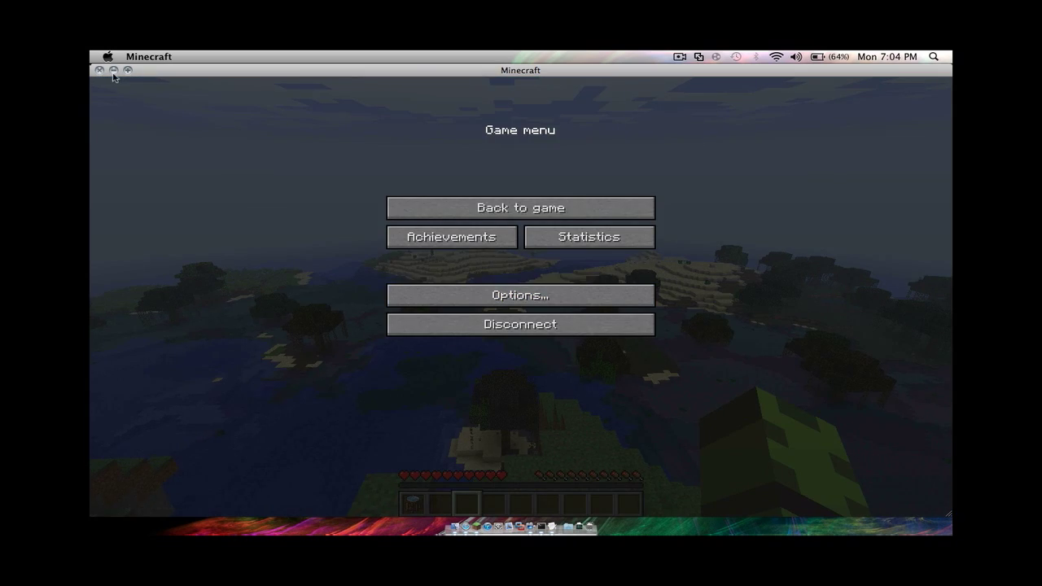
click(113, 70)
click(699, 56)
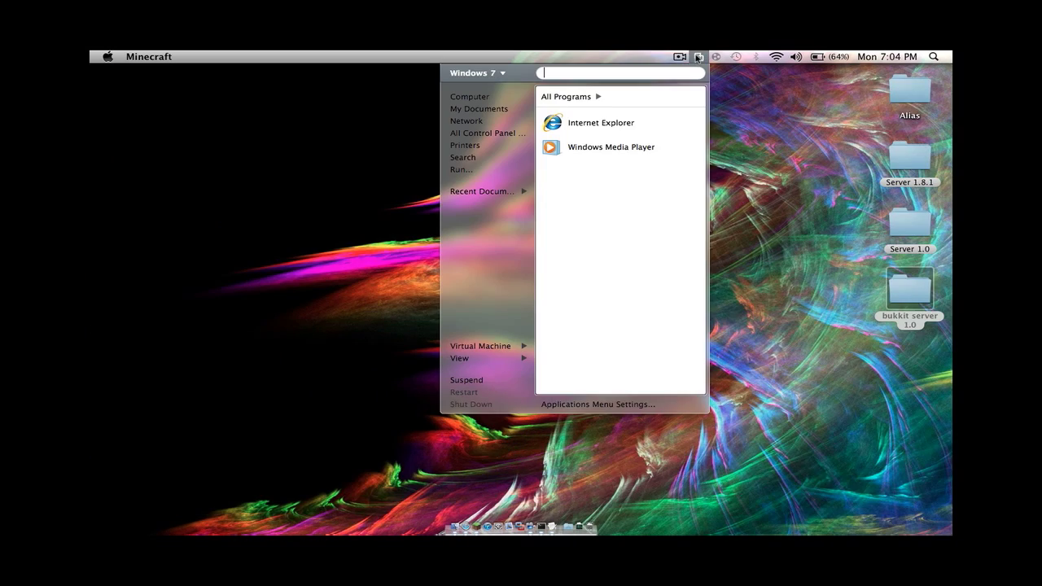
click(476, 534)
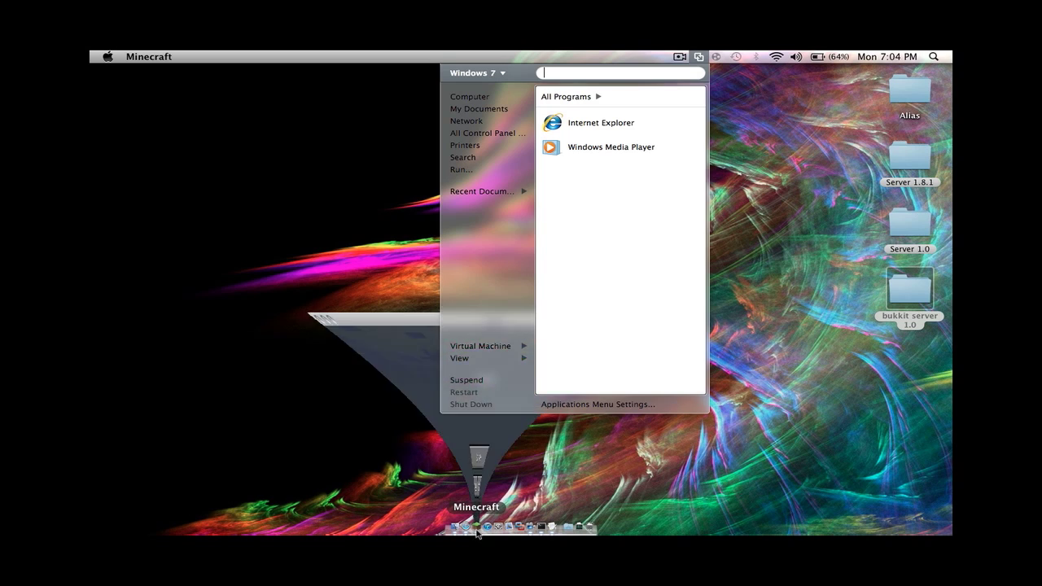
click(109, 77)
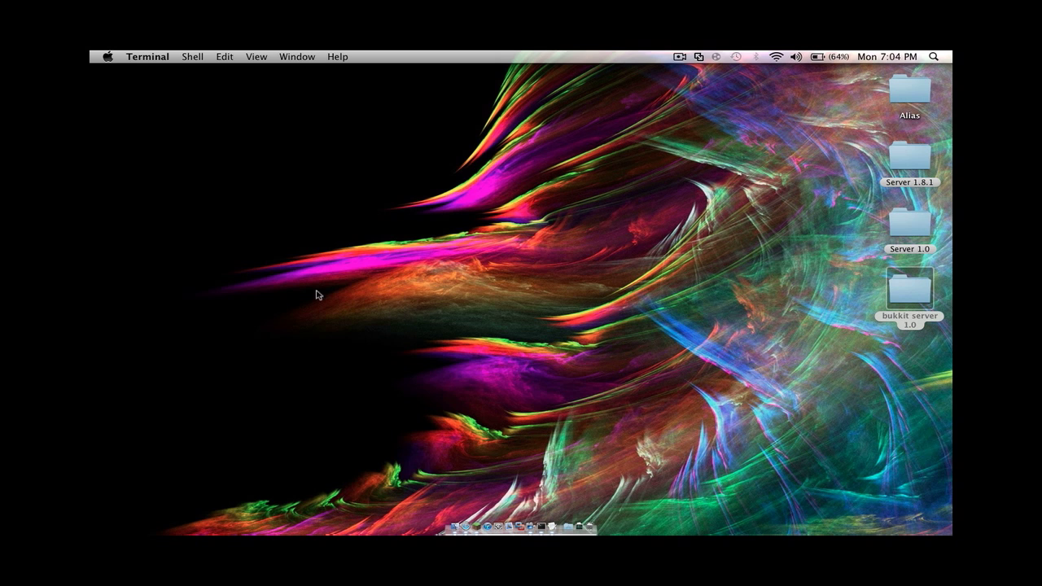
Step: Quit Terminal, terminating the running Java server process, and quit the remaining open text editor
click(546, 531)
right_click(546, 530)
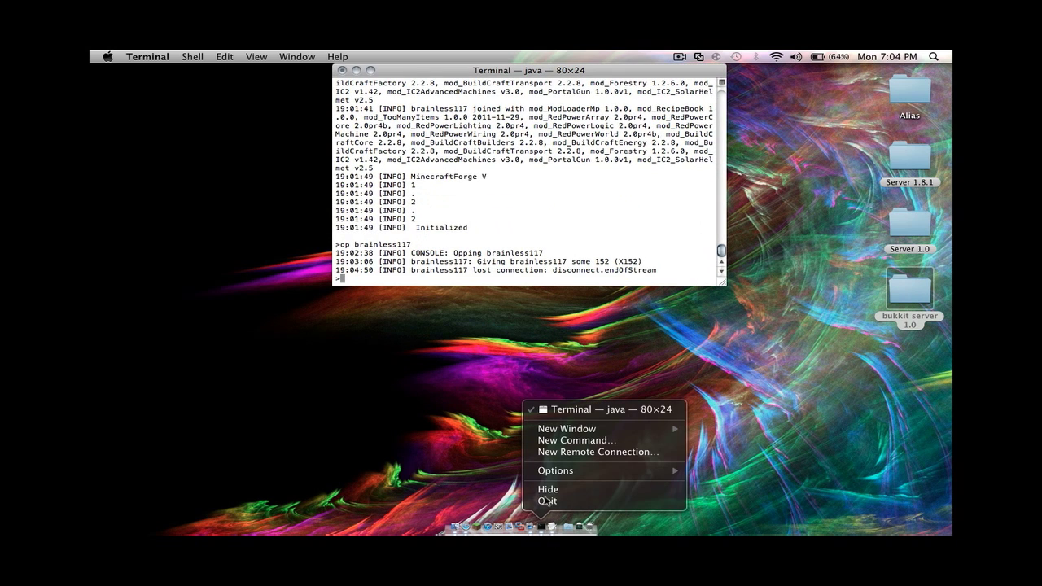
click(547, 502)
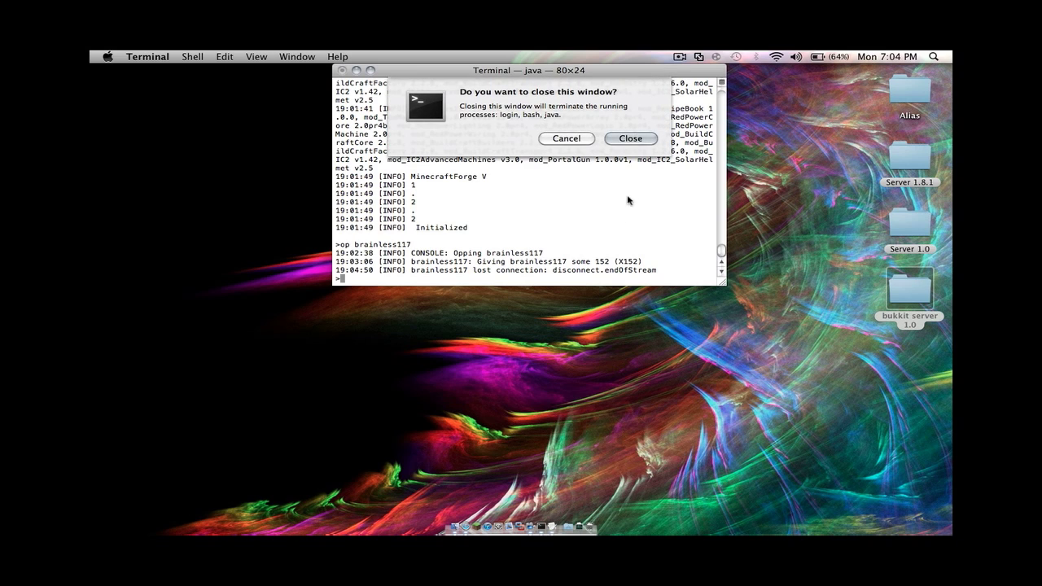
click(630, 139)
right_click(543, 530)
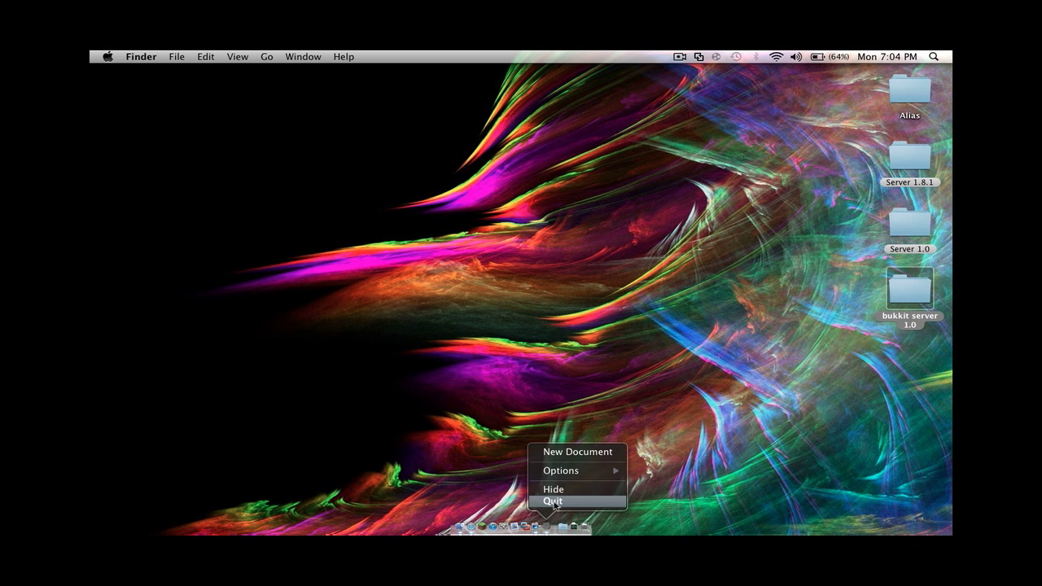
click(547, 502)
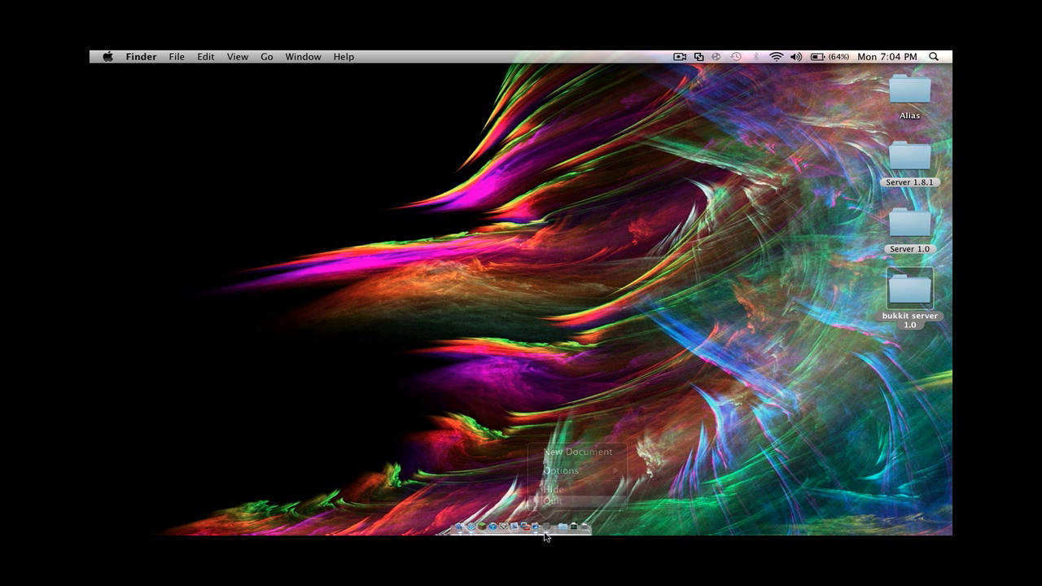
Step: Start the Windows 7 virtual machine in VMware Fusion and minimize its full-screen window
click(698, 56)
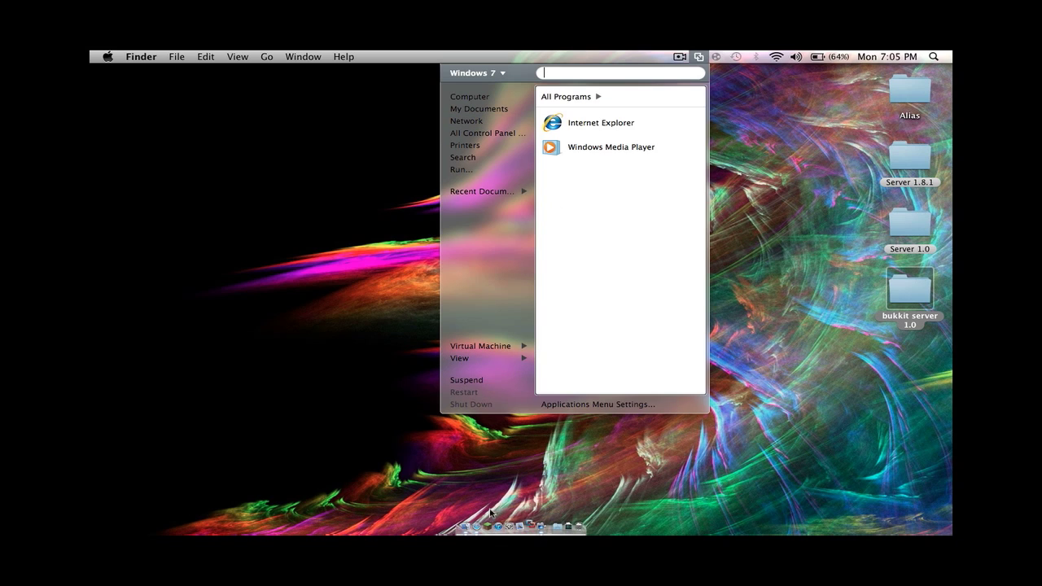
click(443, 464)
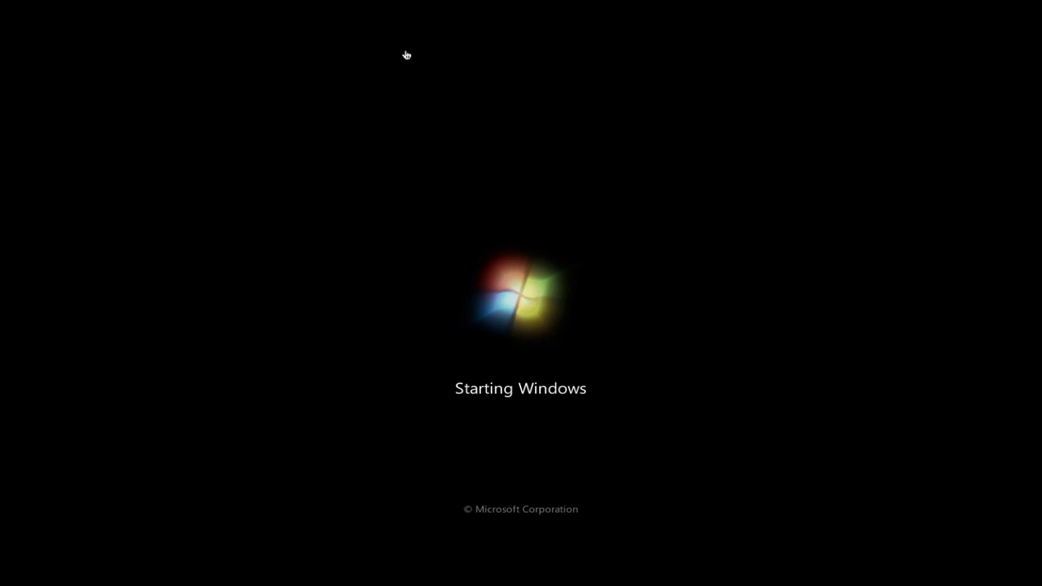
mouse_move(488, 54)
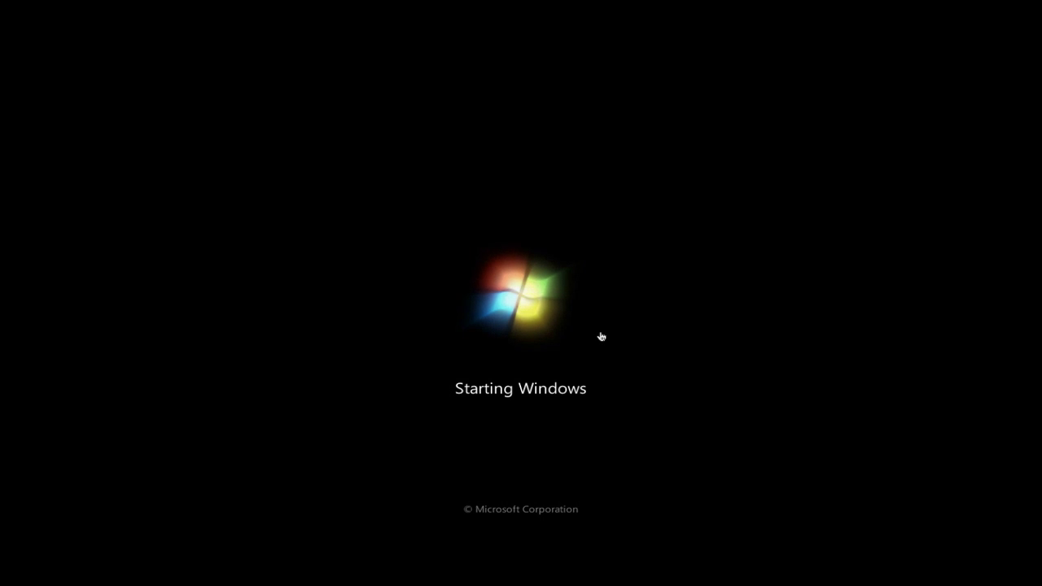
mouse_move(532, 51)
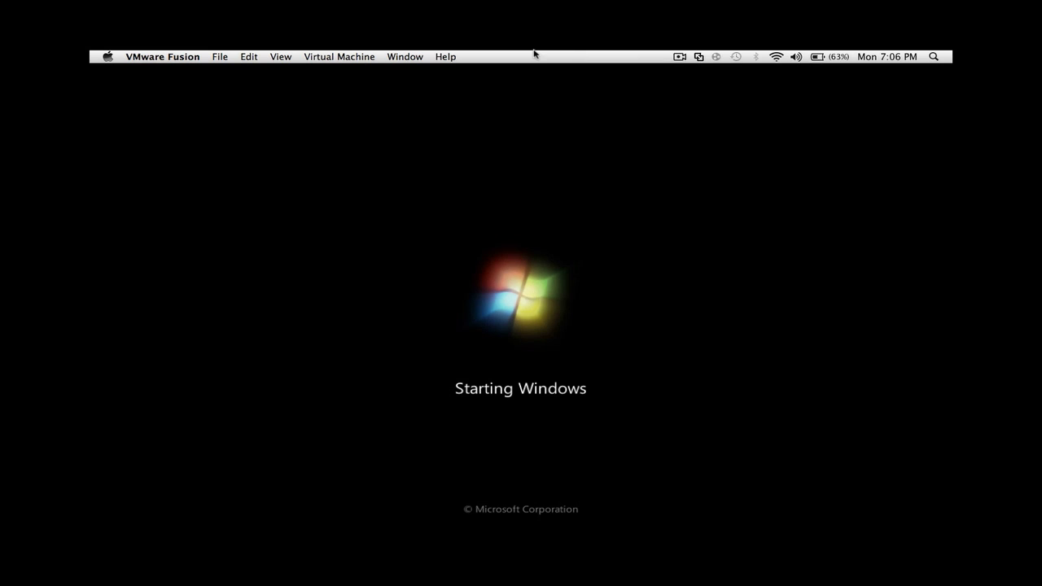
click(402, 57)
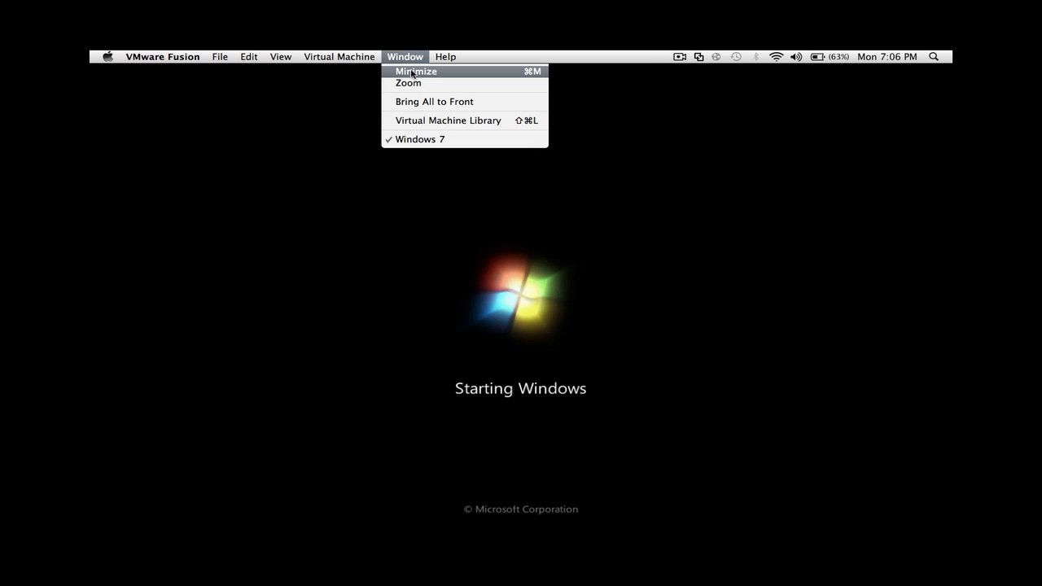
click(412, 72)
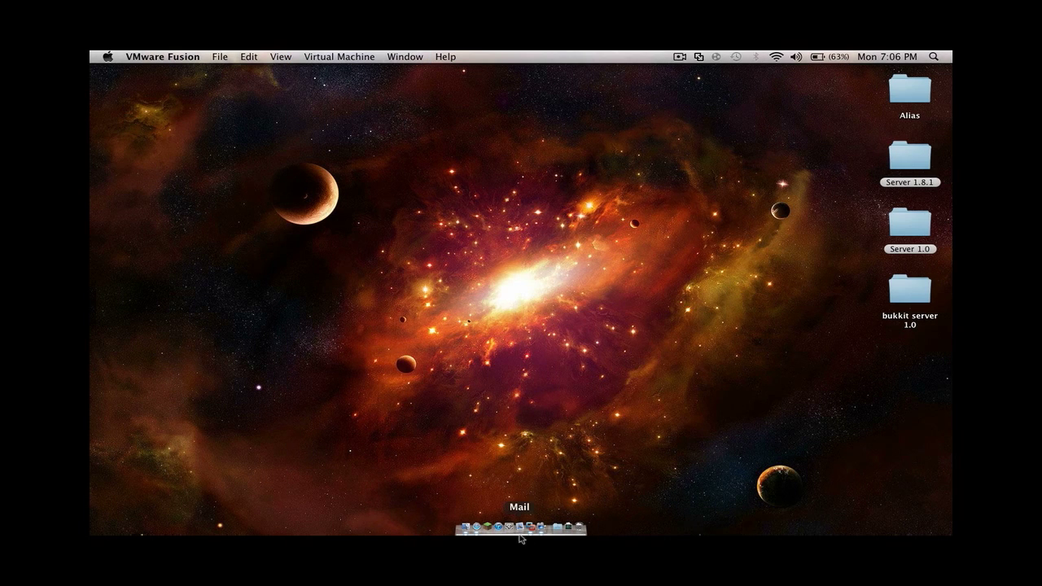
Step: Bring the Windows 7 virtual machine back up to check its startup progress, and minimize it again
click(532, 528)
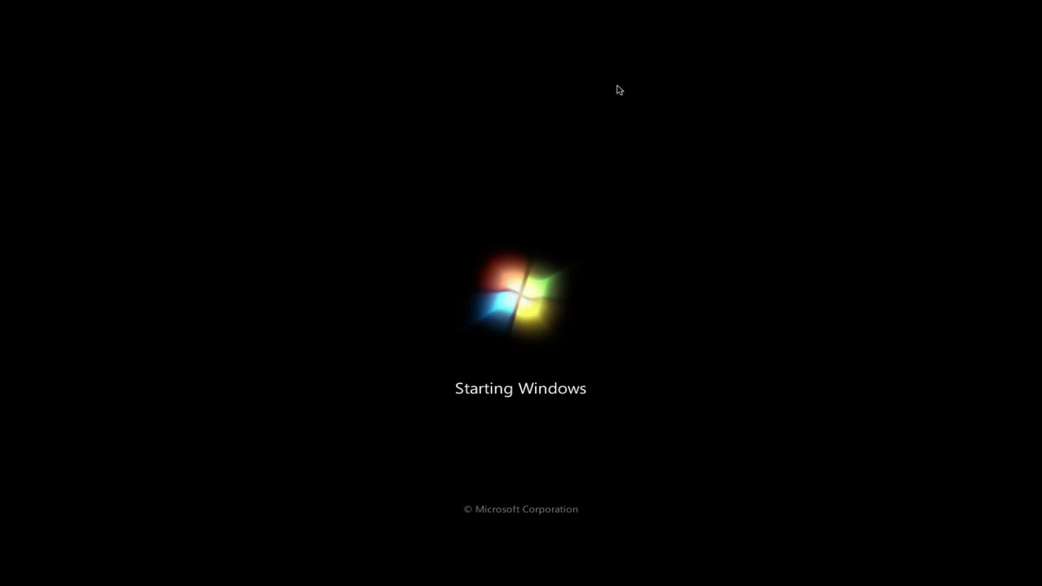
mouse_move(521, 53)
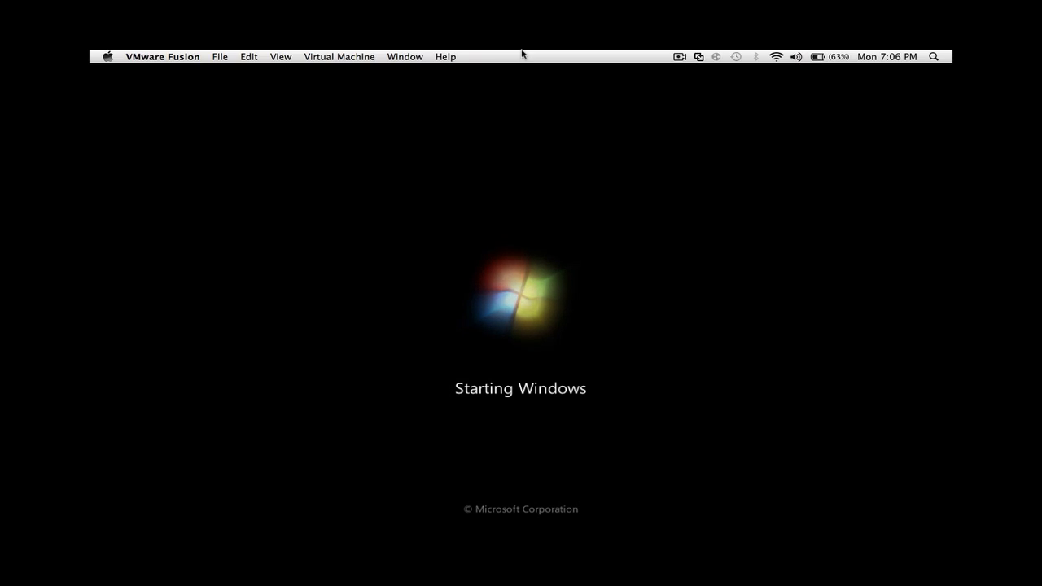
click(393, 56)
click(406, 71)
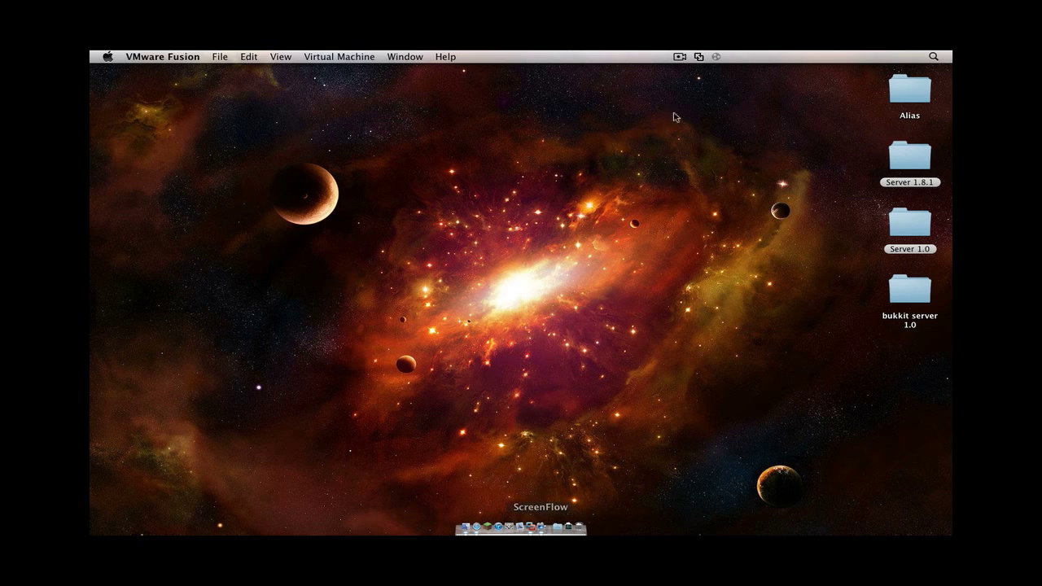
click(682, 56)
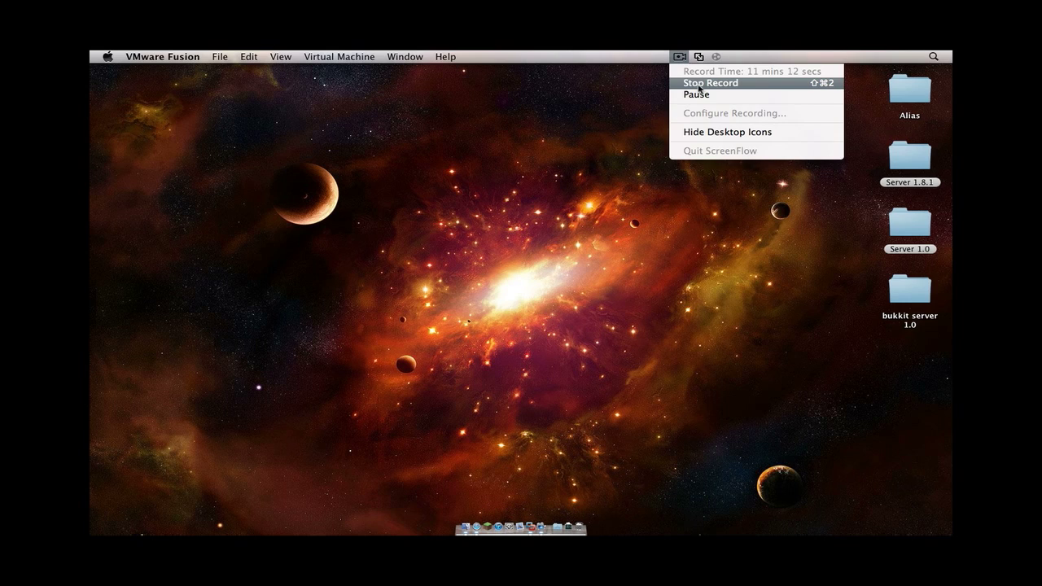